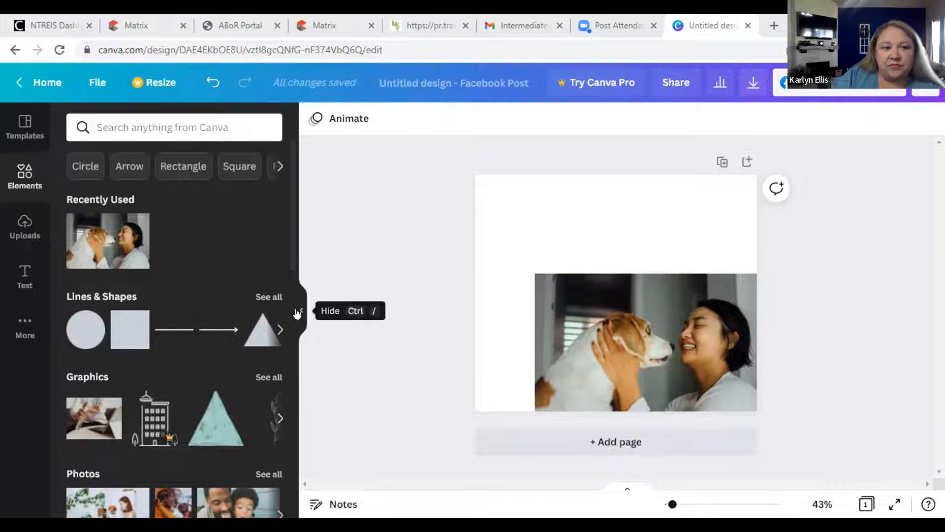
Hide the side panel and go back to the Canva home page.
left_click(298, 311)
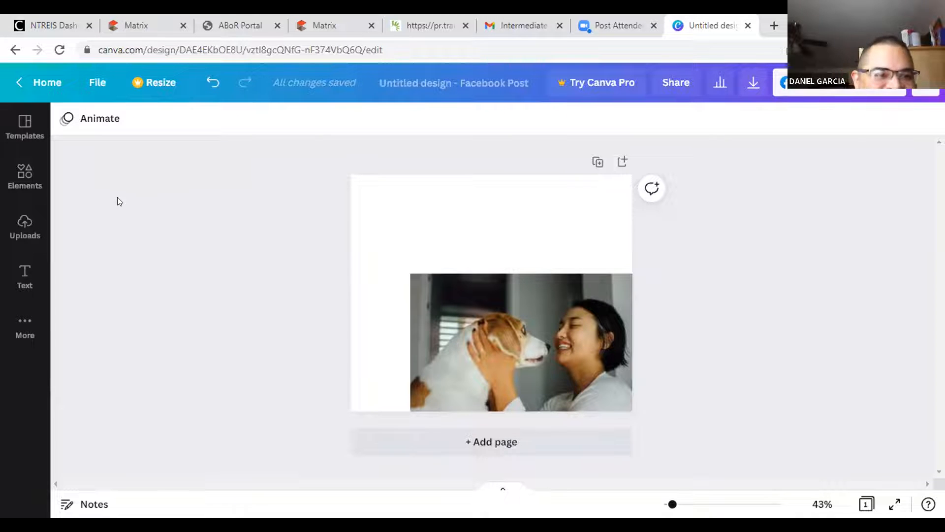
left_click(42, 82)
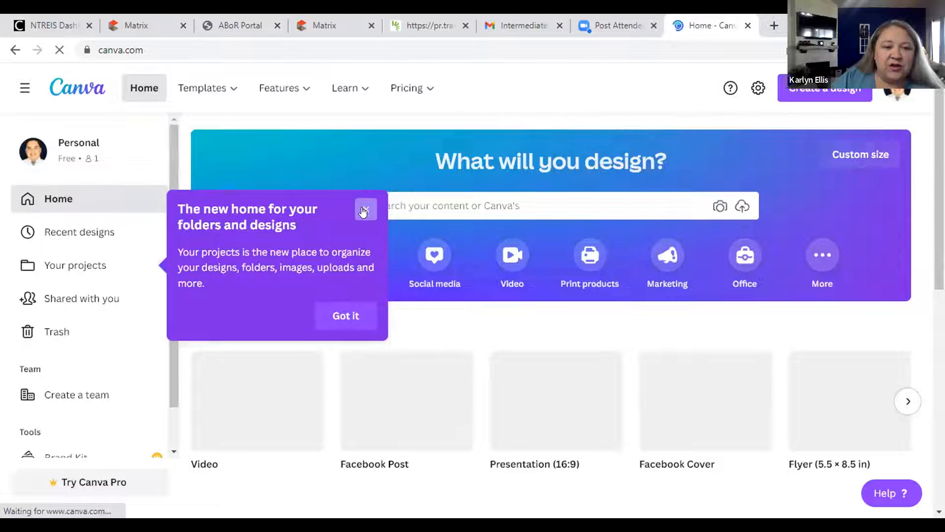
Dismiss the popups, start a blank Facebook Post design and show the Elements library.
left_click(373, 209)
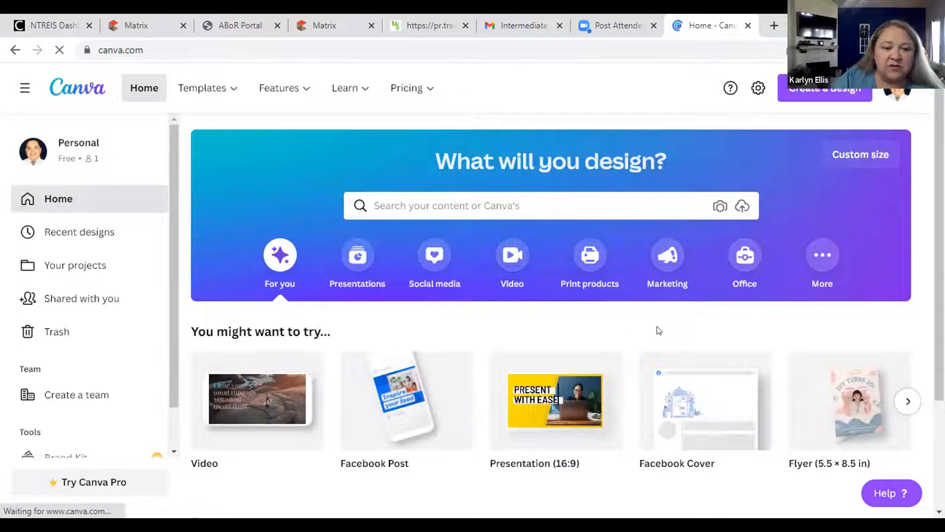
left_click(392, 404)
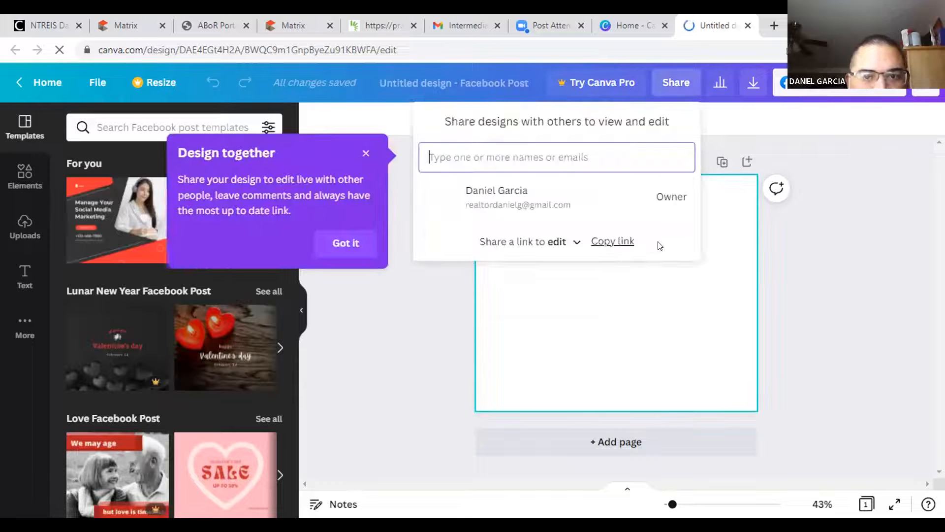
left_click(372, 153)
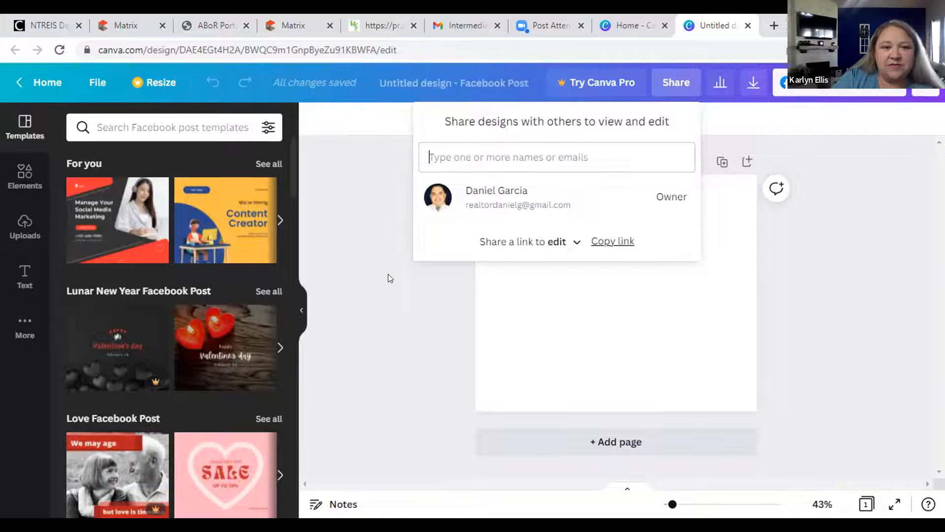
left_click(27, 176)
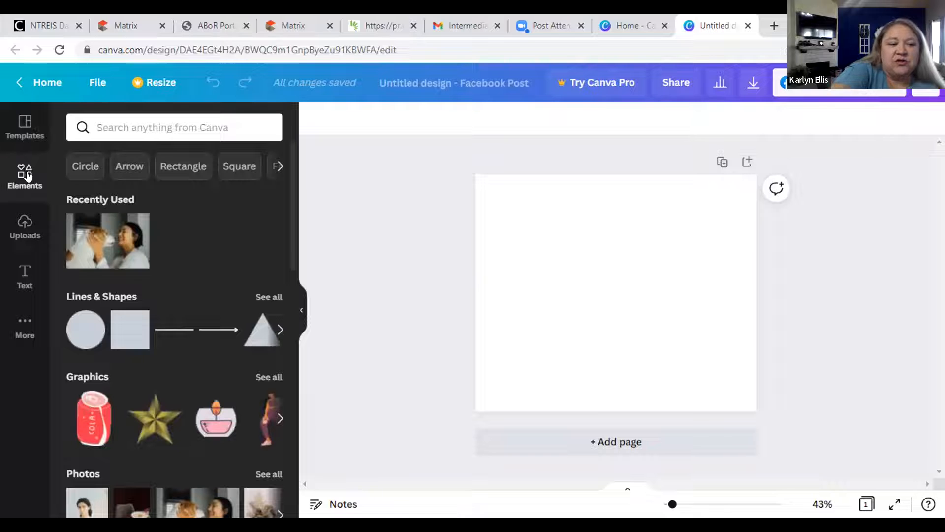
Add the woman's portrait photo and enlarge it to about 634 × 788 to fill the height.
scroll(157, 313, "down", 5)
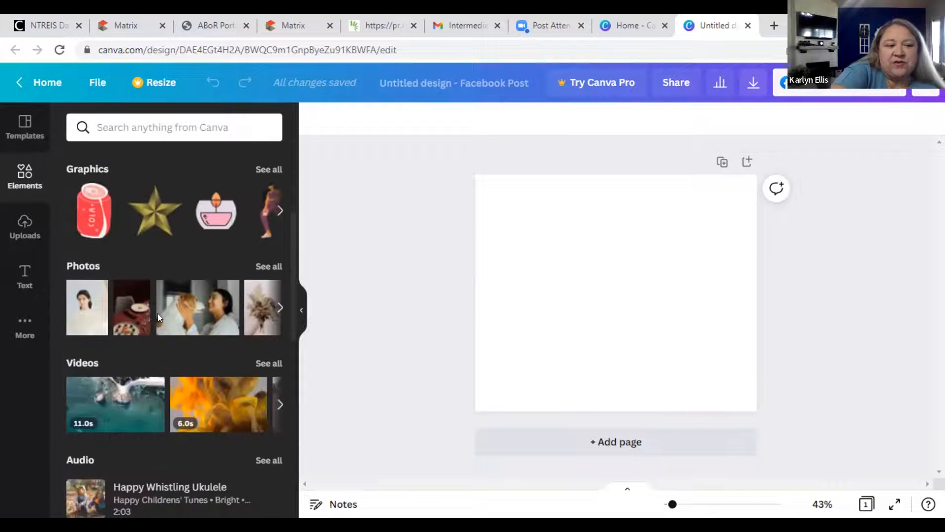
left_click(84, 310)
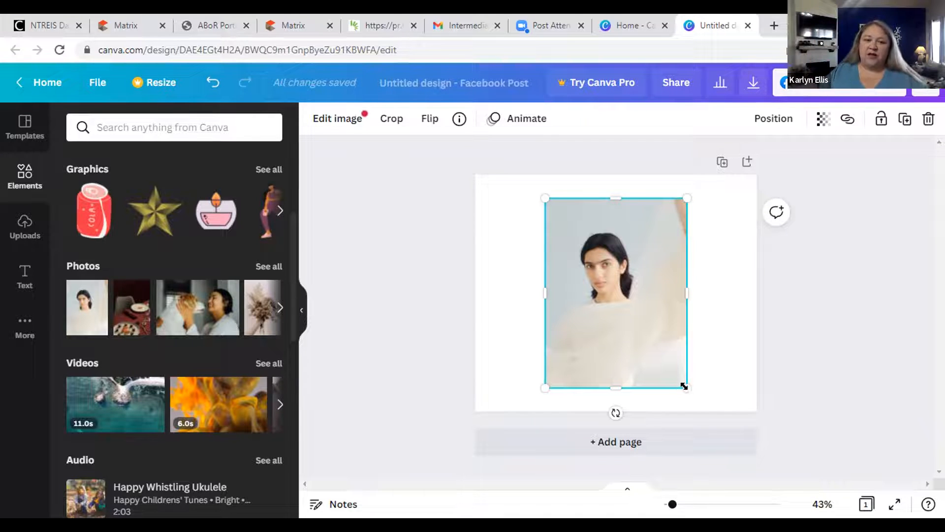
mouse_move(695, 391)
left_mouse_down()
mouse_move(705, 400)
mouse_move(704, 389)
left_mouse_up()
left_click_drag(540, 191, 521, 170)
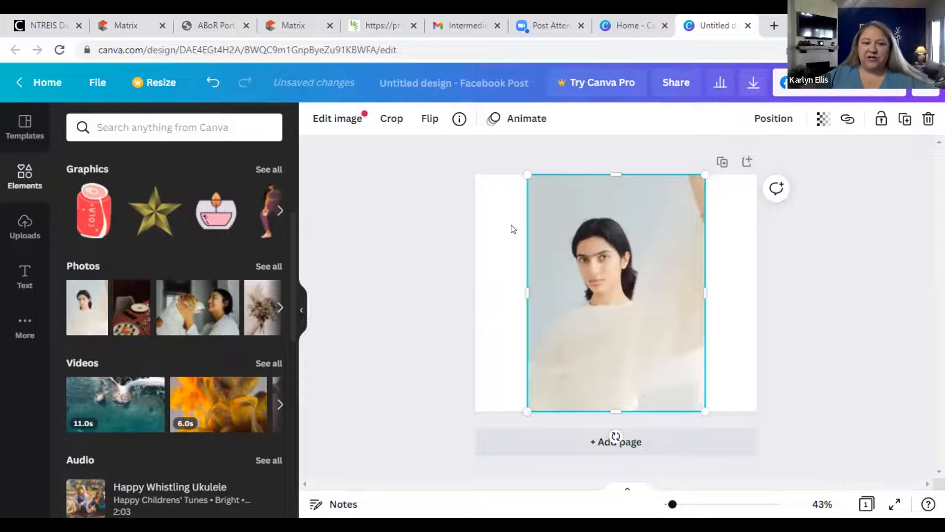
left_click_drag(707, 287, 715, 288)
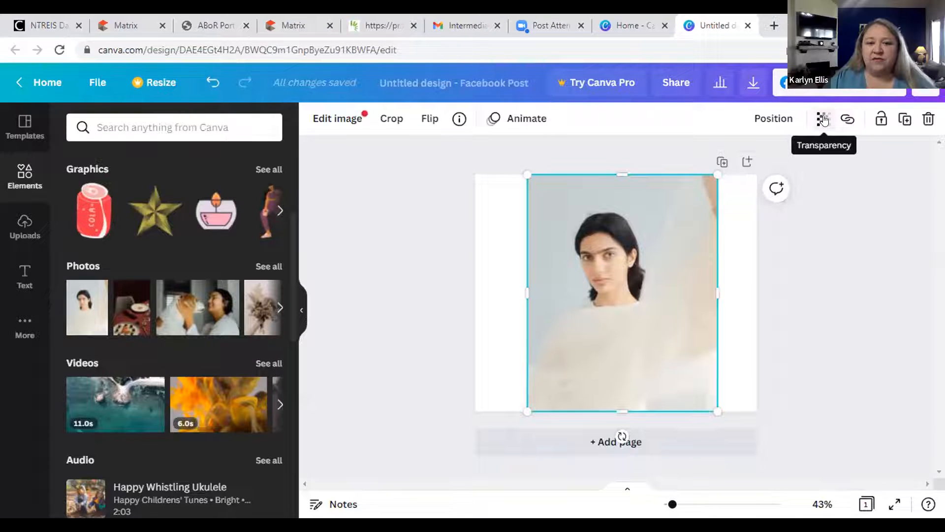
Fade the portrait to transparency 49 and bring up the full stock photo library.
left_click(823, 120)
left_click_drag(774, 164, 730, 175)
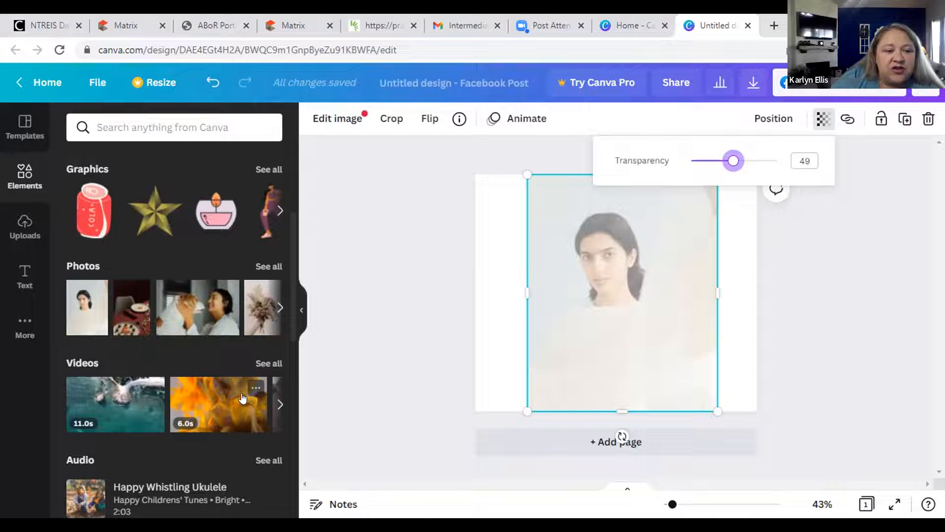
left_click(279, 307)
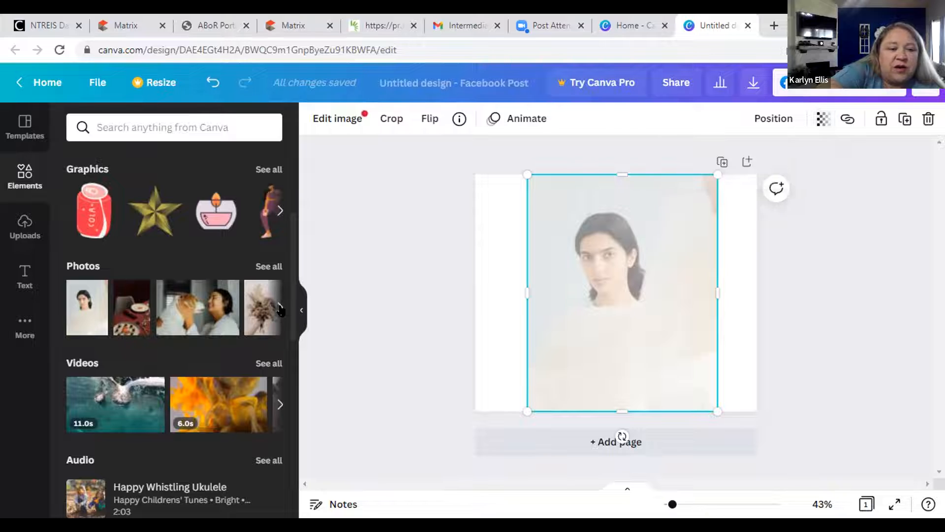
left_click(280, 308)
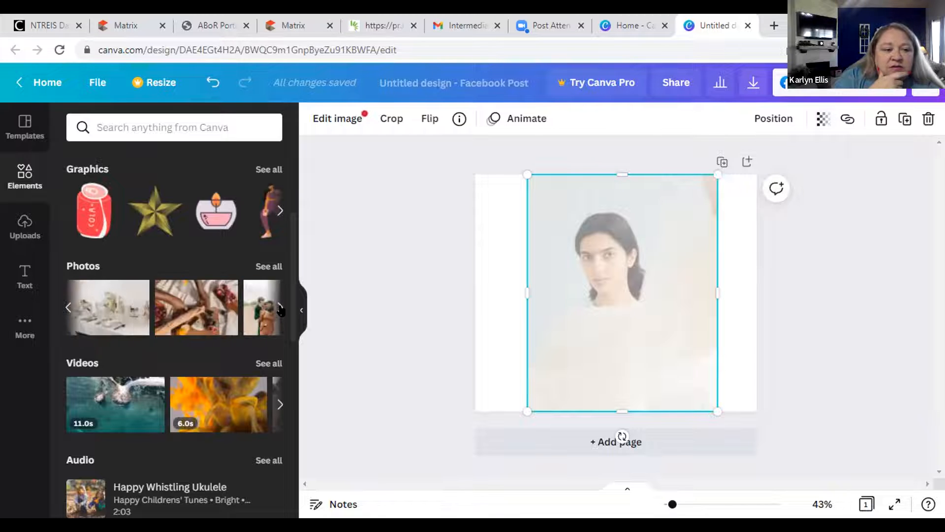
left_click(280, 309)
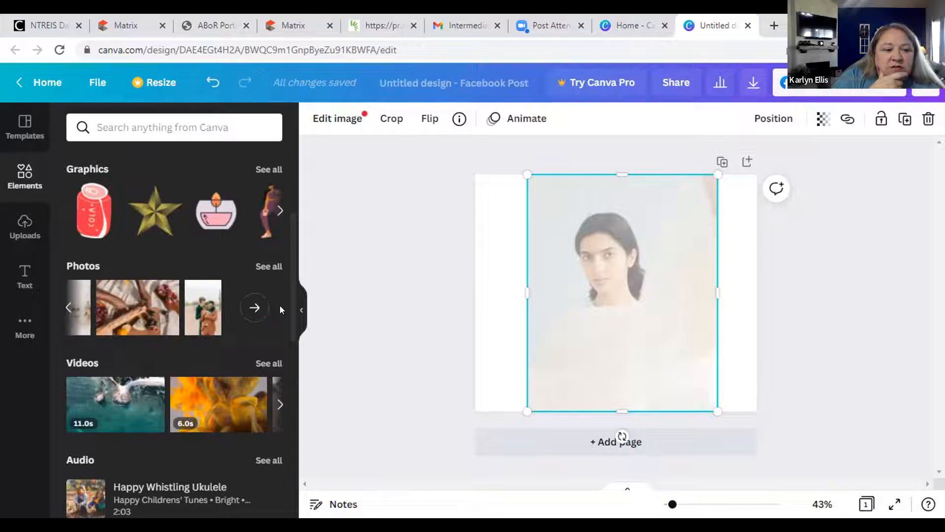
left_click(255, 308)
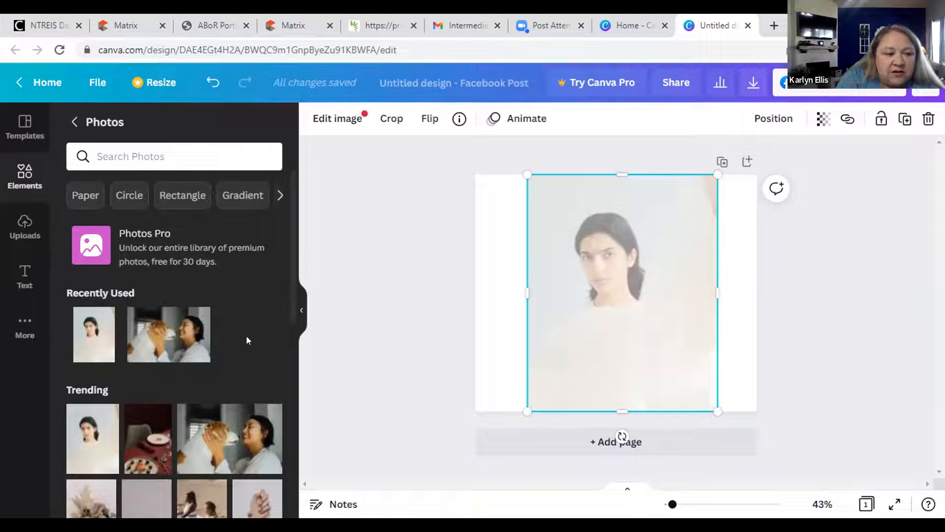
Add the green-table food photo, enlarge it to nearly the page's height, and zoom in.
scroll(246, 340, "down", 3)
scroll(249, 335, "down", 3)
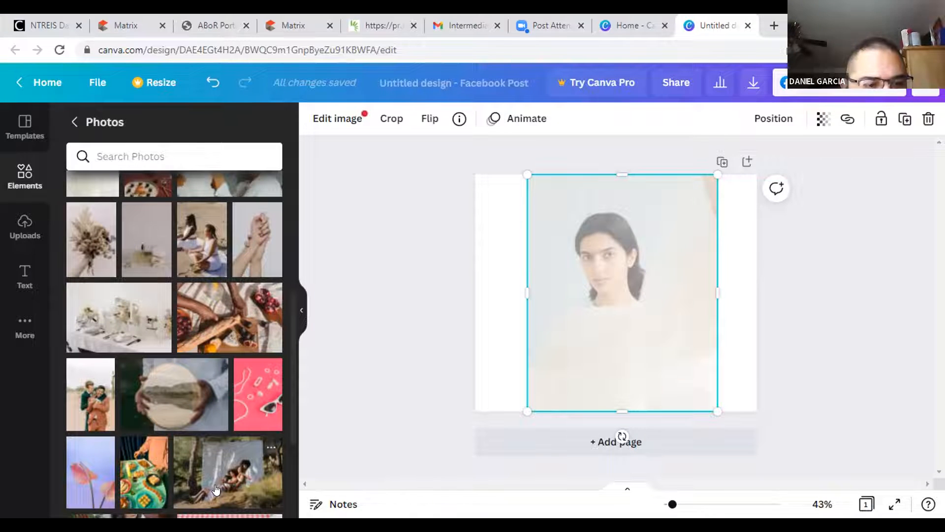
left_click(138, 467)
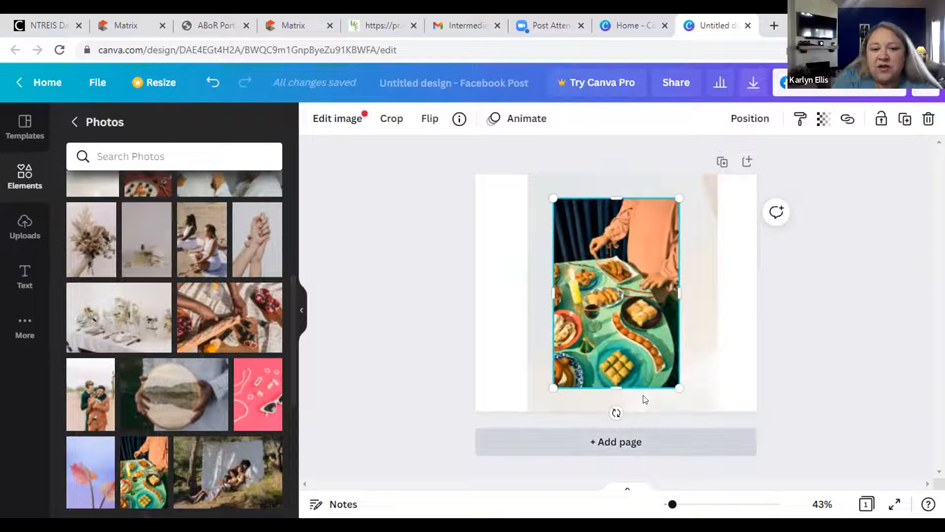
left_click_drag(676, 389, 691, 405)
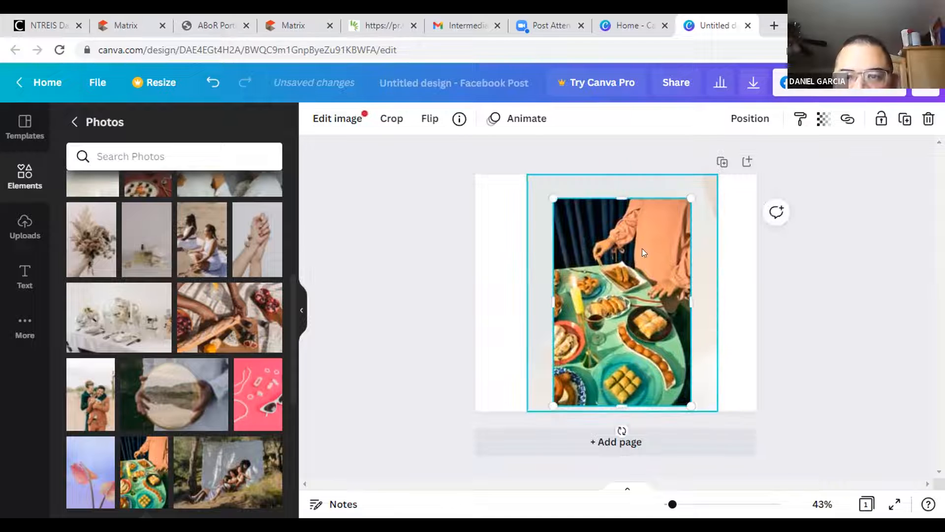
left_click_drag(547, 192, 536, 174)
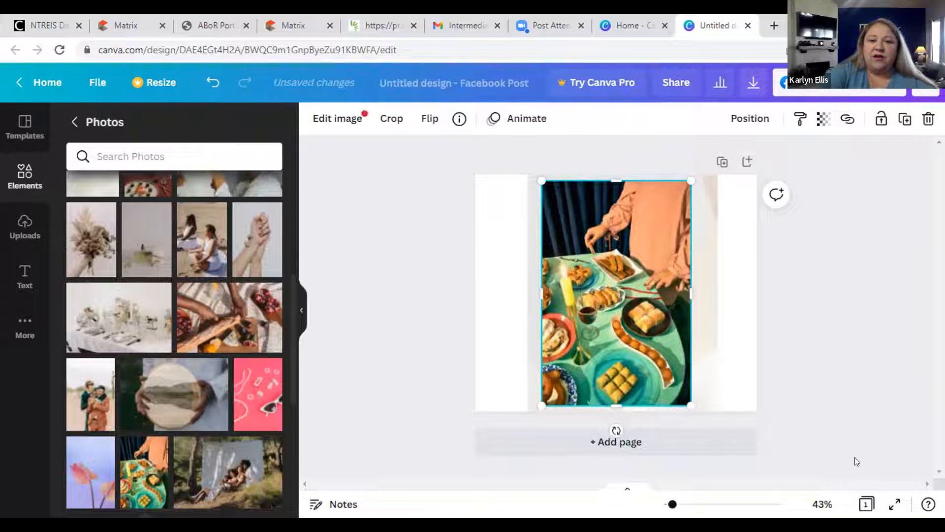
mouse_move(672, 503)
left_mouse_down()
mouse_move(690, 506)
mouse_move(675, 503)
left_mouse_up()
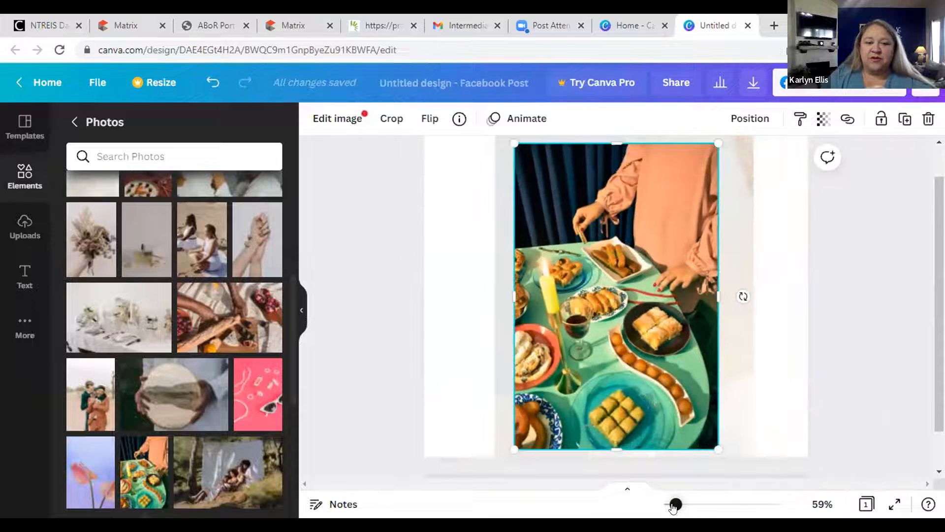
Set the food photo's transparency to 75 and delete the faded portrait behind it.
left_click(817, 119)
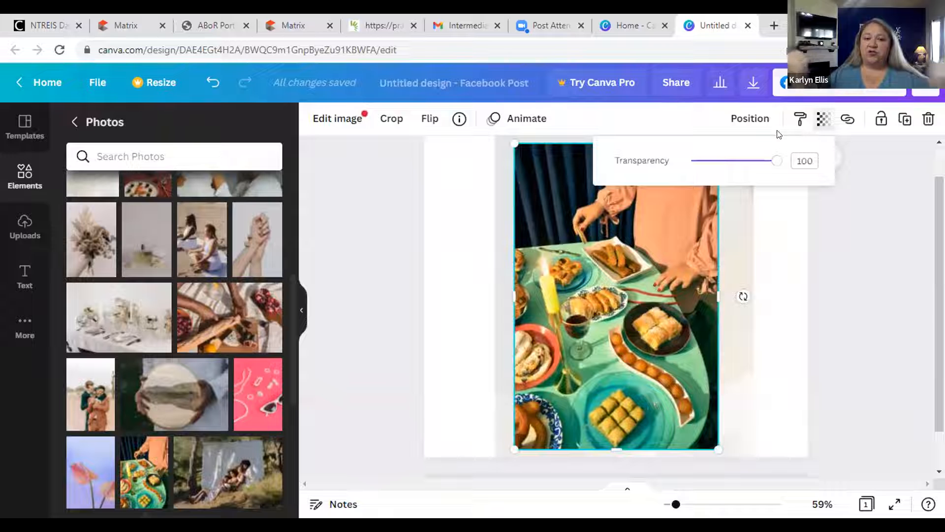
mouse_move(737, 169)
left_mouse_down()
mouse_move(723, 172)
mouse_move(753, 173)
left_mouse_up()
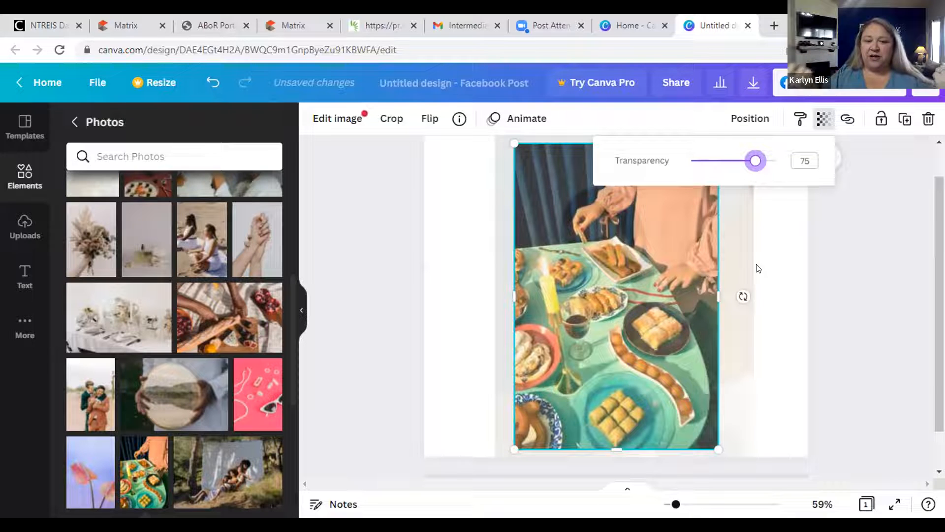
left_click(731, 250)
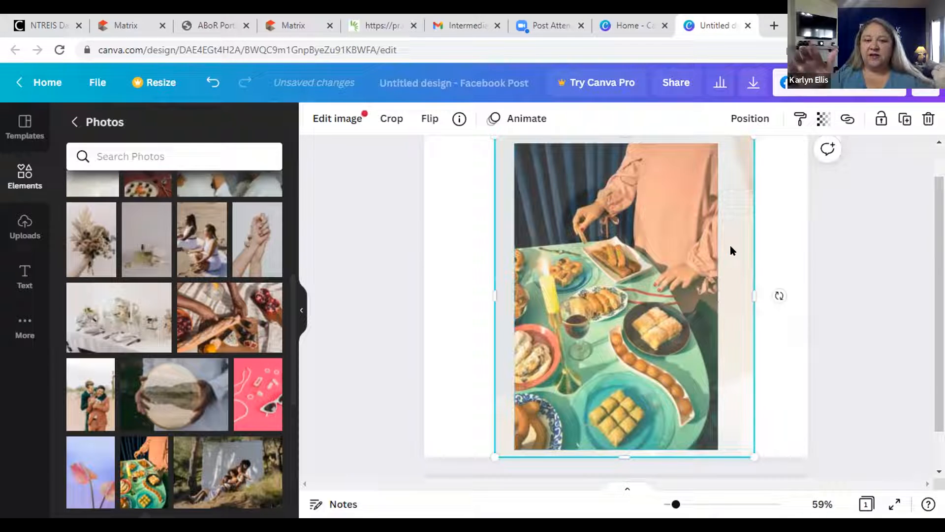
right_click(737, 220)
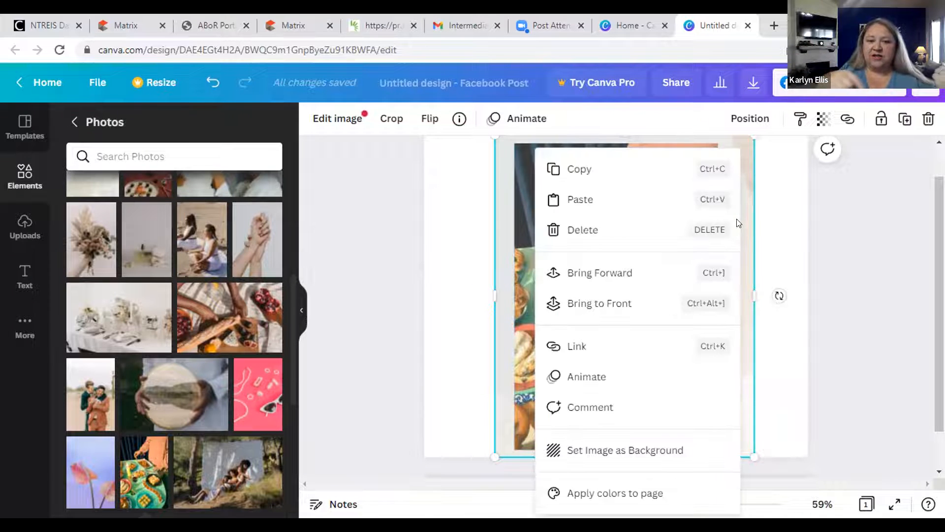
left_click(683, 234)
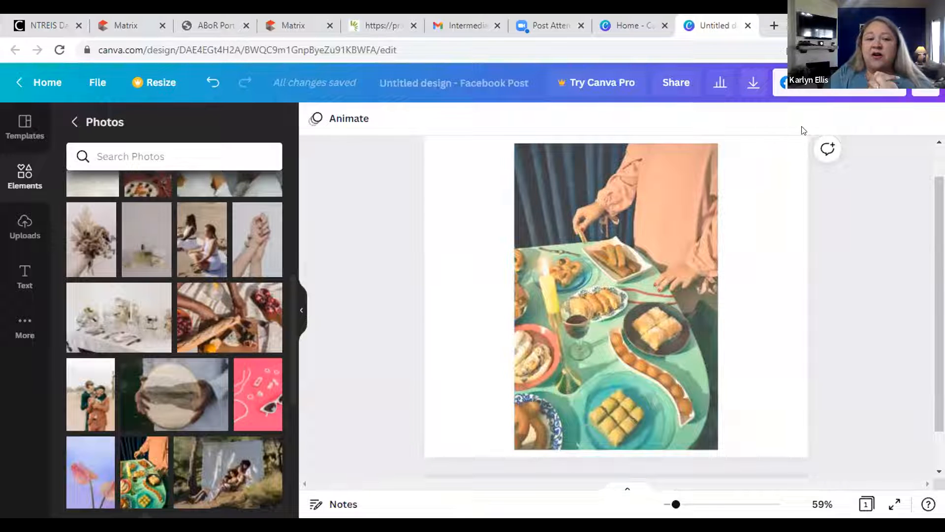
Fade the food photo to transparency 26, then show the Elements library.
left_click(609, 245)
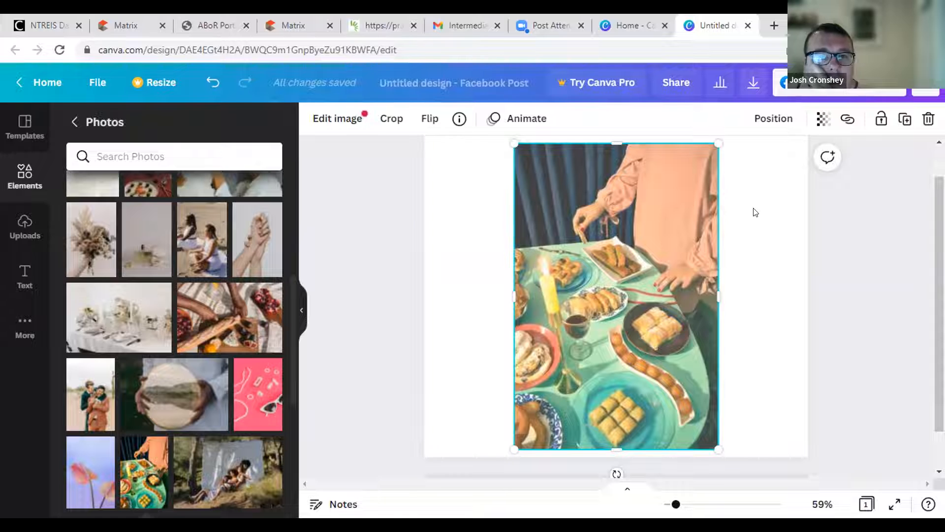
left_click(835, 119)
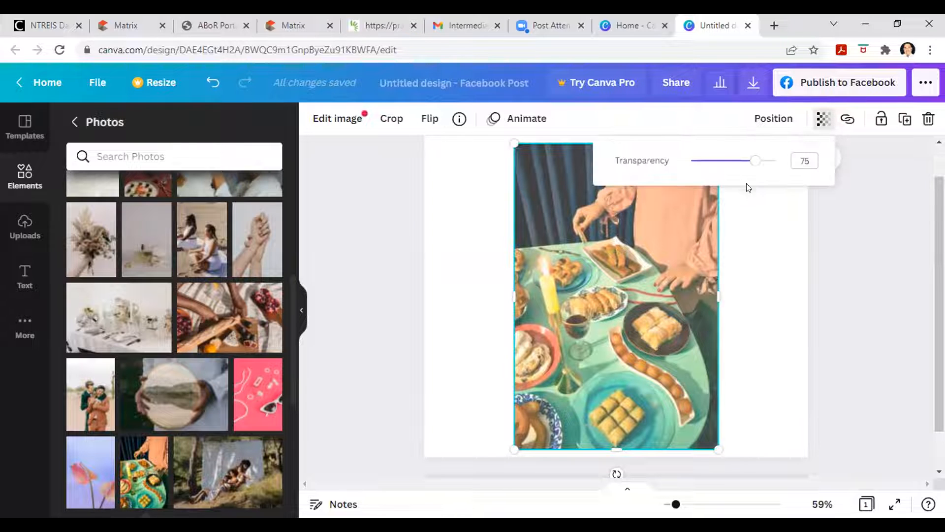
left_click_drag(756, 165, 713, 172)
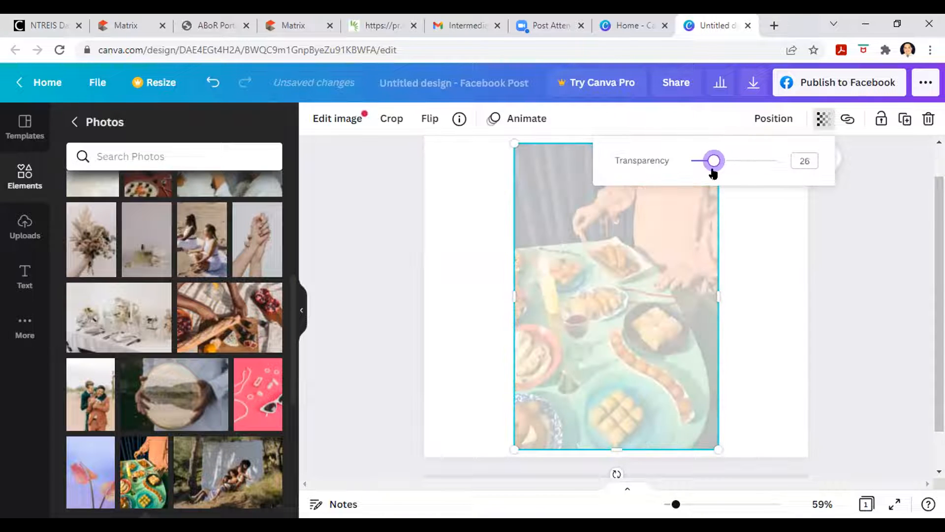
left_click(29, 174)
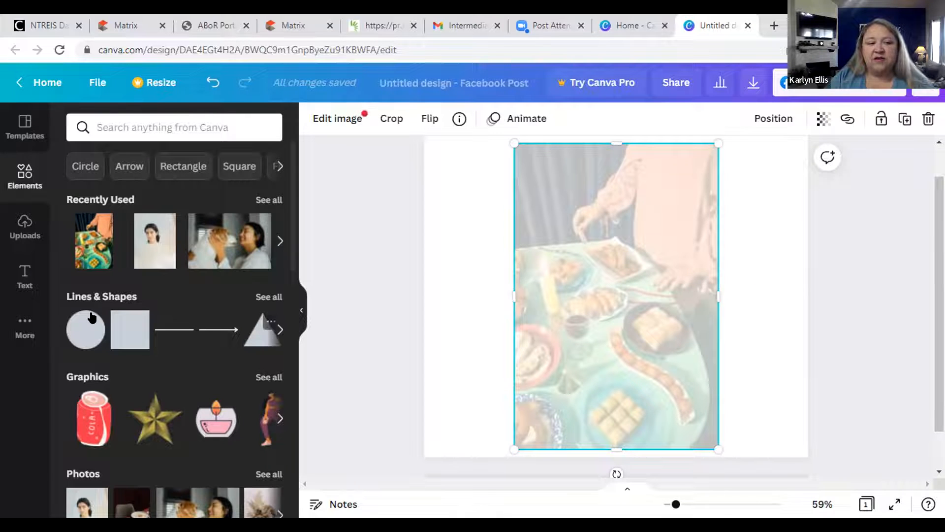
Add a circle shape from Lines & Shapes, shrink it, and show its colour choices.
left_click(88, 329)
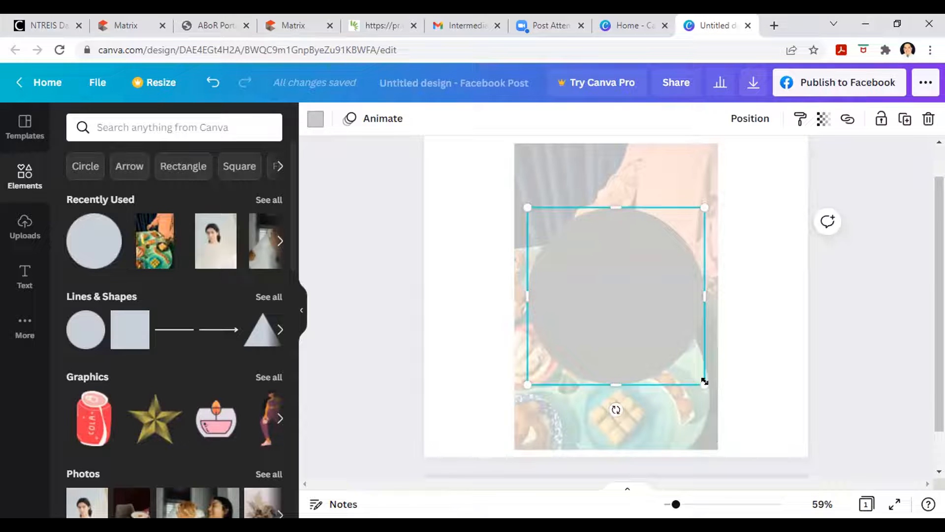
left_click_drag(703, 382, 679, 352)
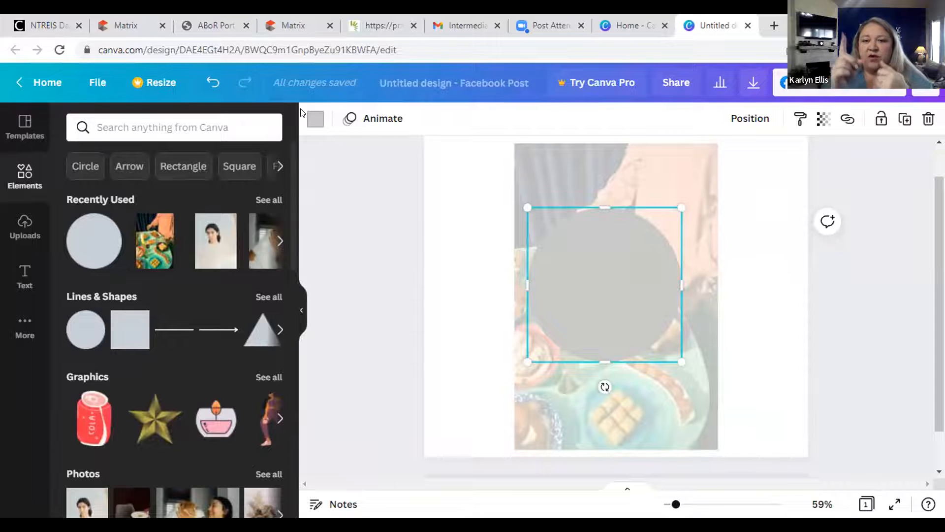
left_click(314, 119)
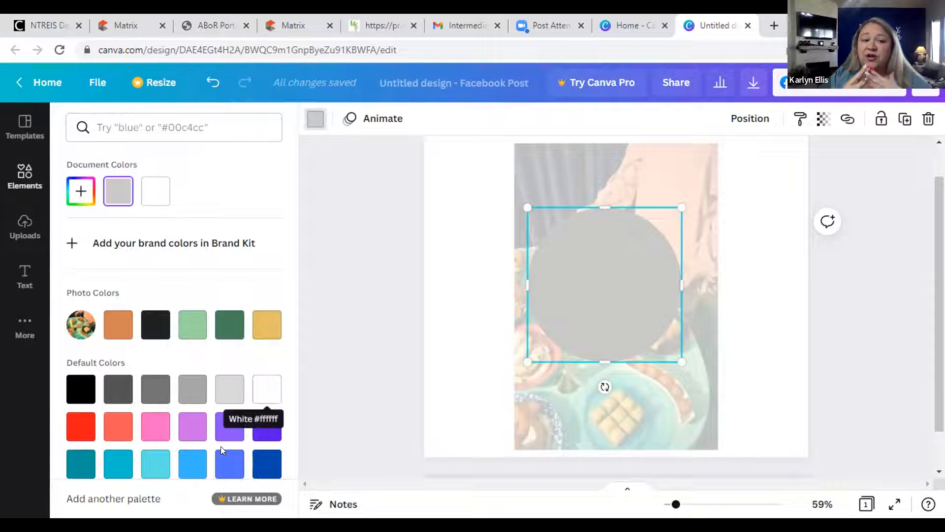
Colour the circle #e2be69 mustard yellow and set its transparency to 69.
left_click(260, 329)
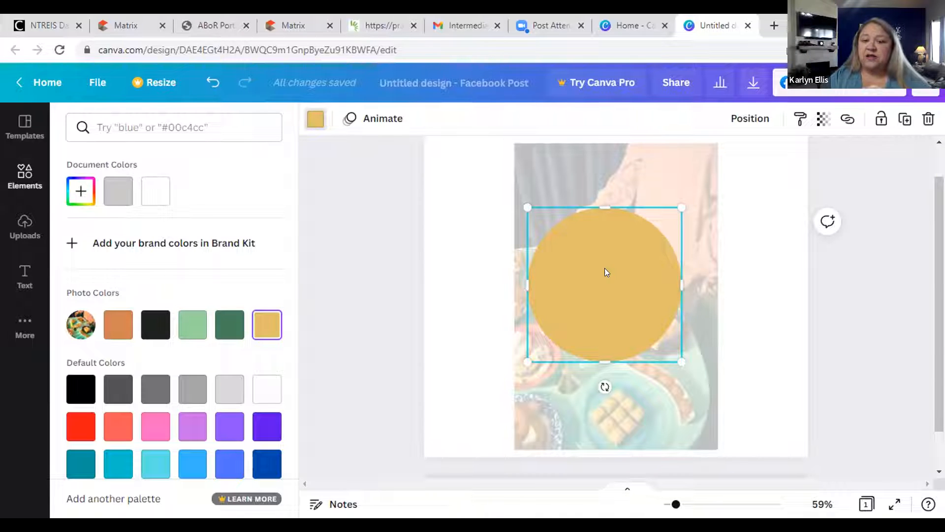
left_click(824, 119)
left_click_drag(776, 162, 756, 165)
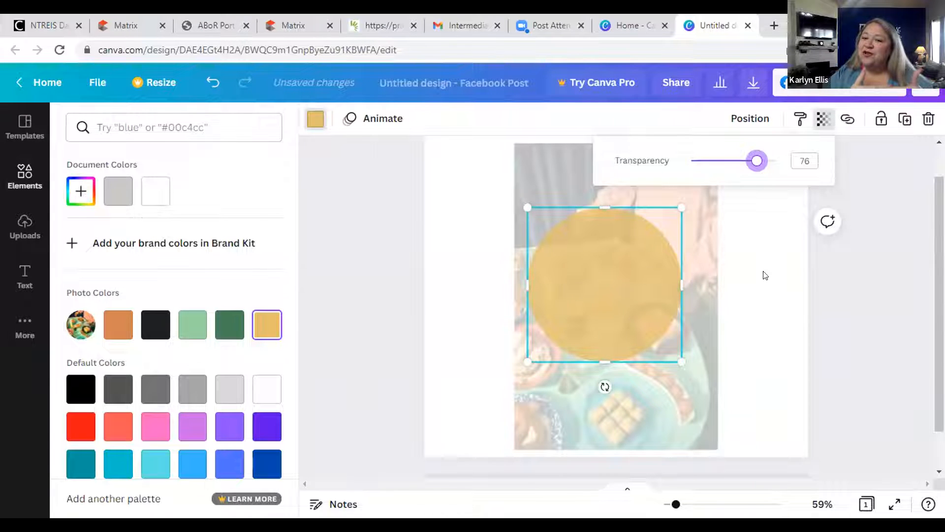
left_click_drag(757, 161, 749, 162)
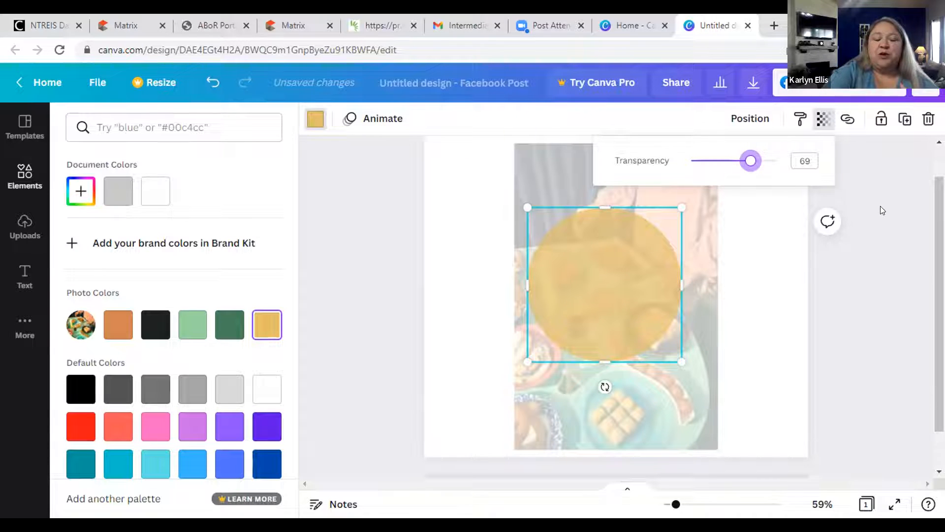
left_click(605, 294)
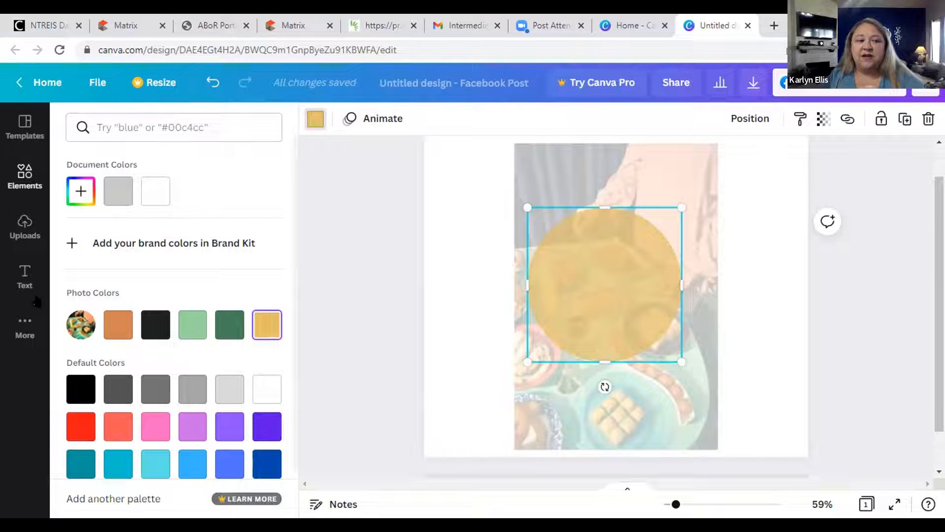
Show the Text library and scroll down to combinations like Wild SALE and COFFEE PLEASE.
left_click(23, 279)
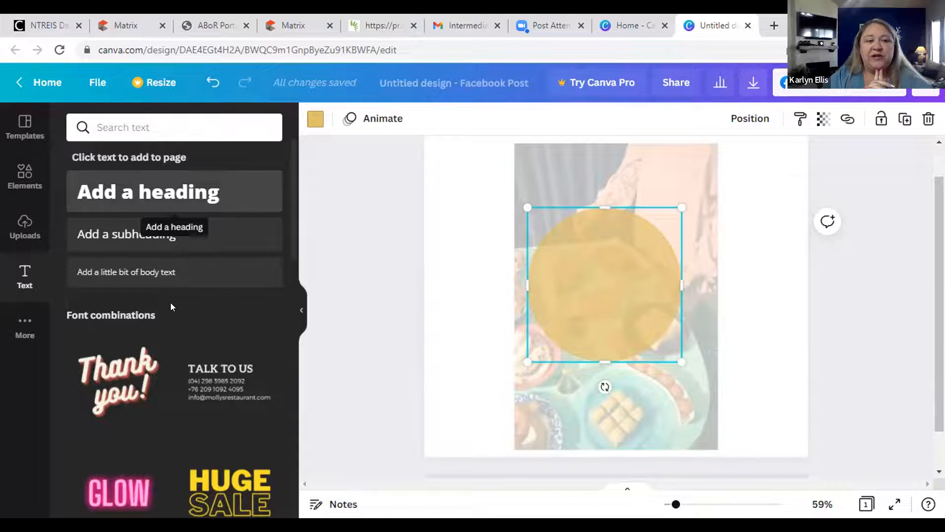
scroll(170, 353, "down", 8)
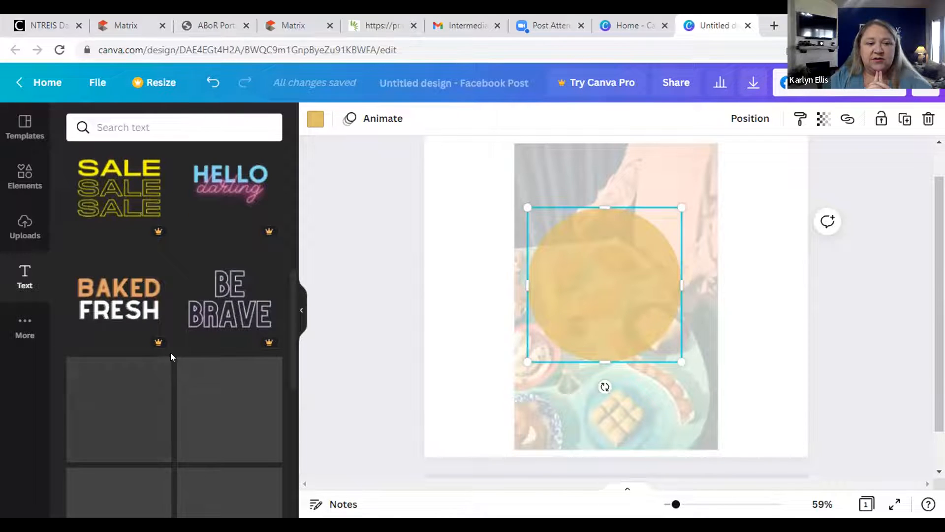
scroll(171, 352, "down", 4)
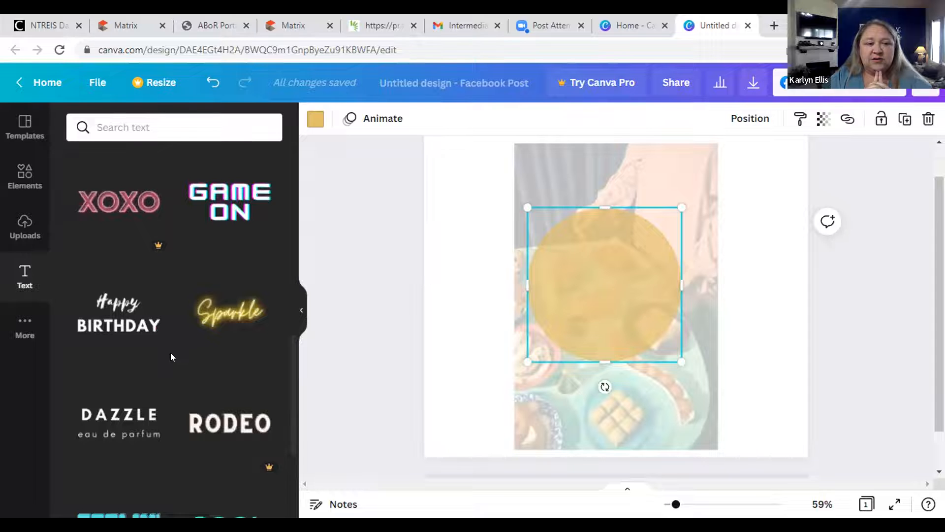
scroll(171, 356, "down", 6)
scroll(170, 356, "down", 1)
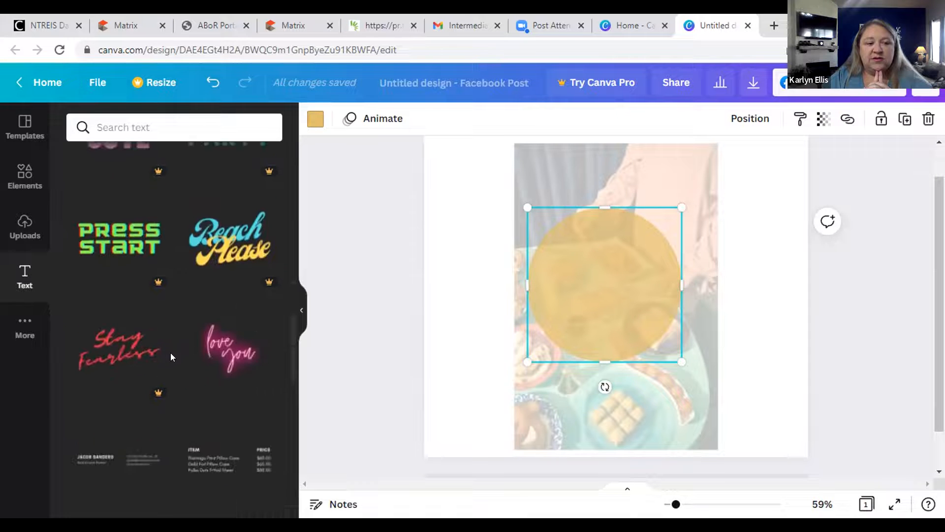
scroll(170, 352, "down", 6)
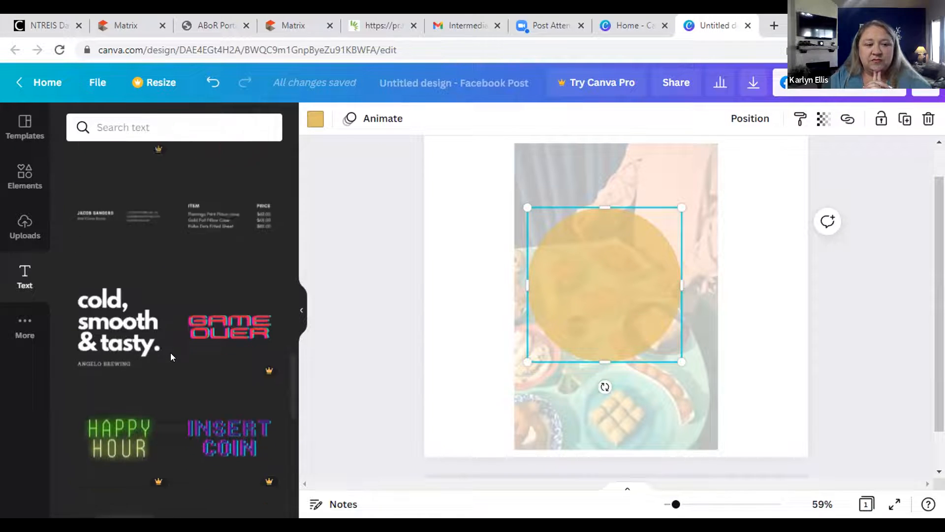
scroll(171, 355, "down", 2)
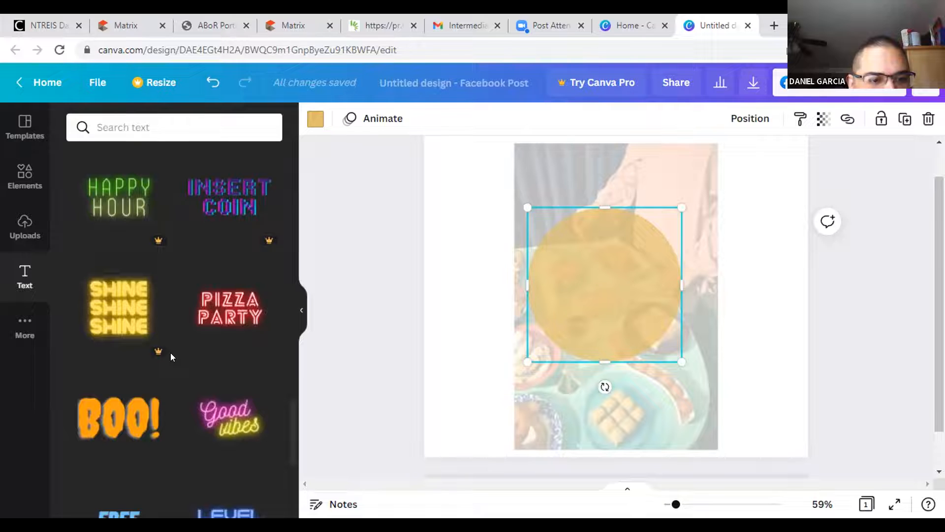
scroll(171, 355, "down", 4)
scroll(170, 355, "down", 3)
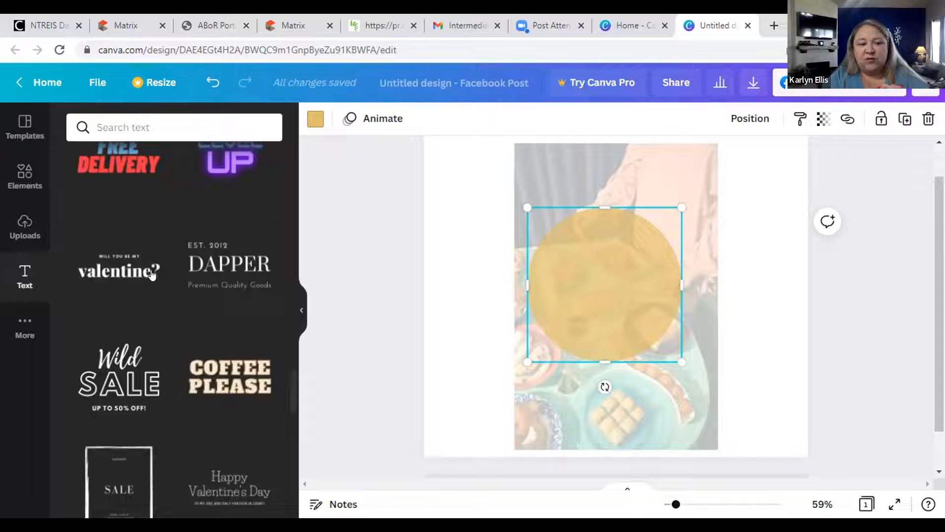
left_click(108, 273)
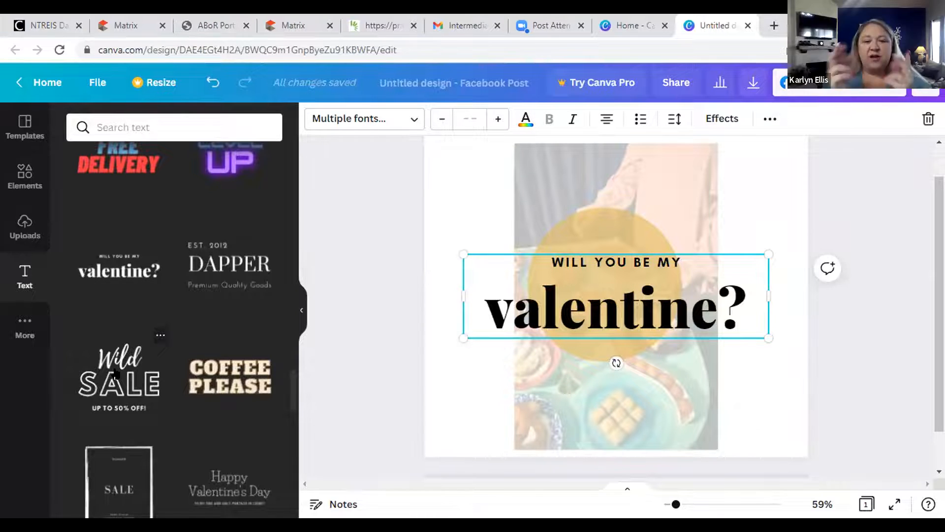
left_click(603, 285)
right_click(603, 284)
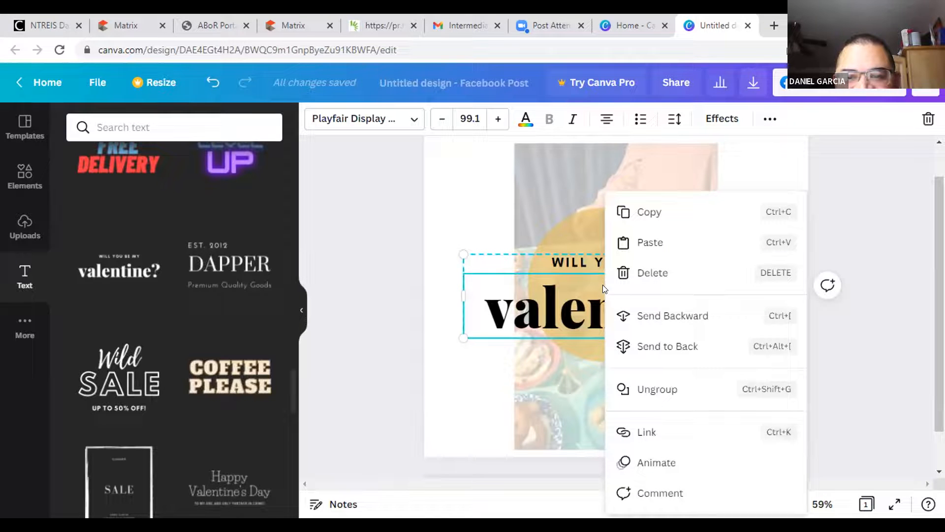
left_click(633, 272)
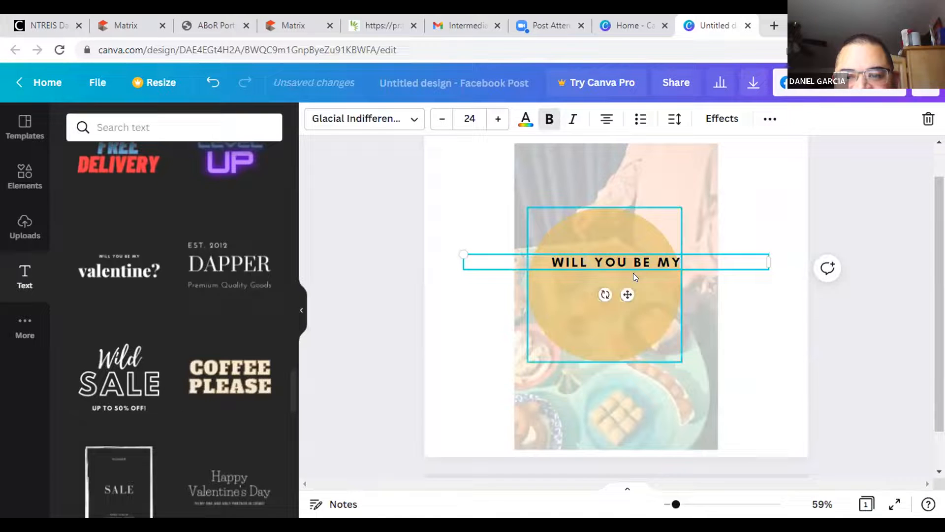
key("Delete")
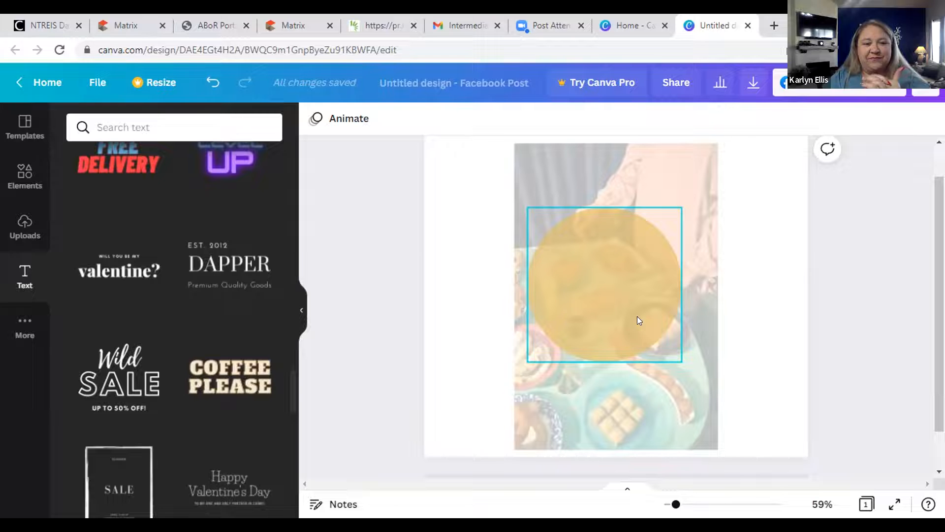
Add the Wild SALE text combination, shrink it, and centre it over the yellow circle.
left_click(119, 365)
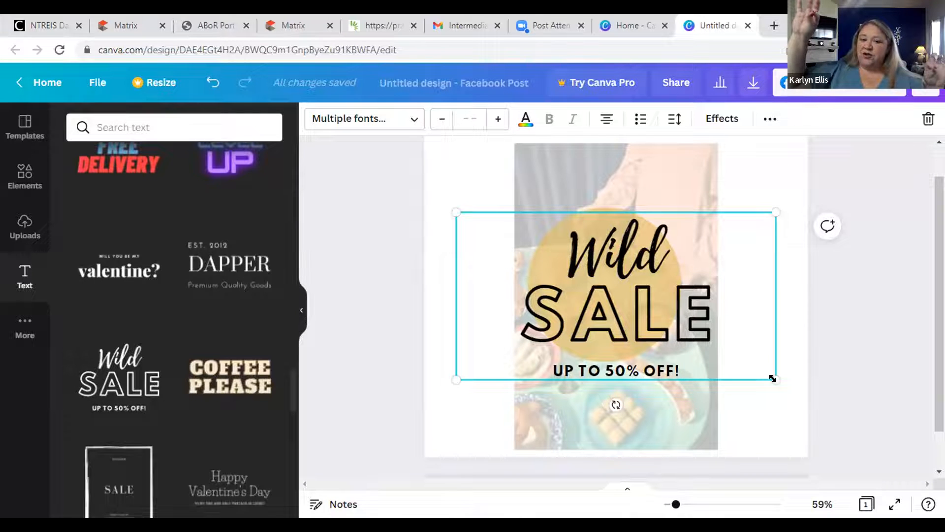
left_click_drag(768, 378, 715, 345)
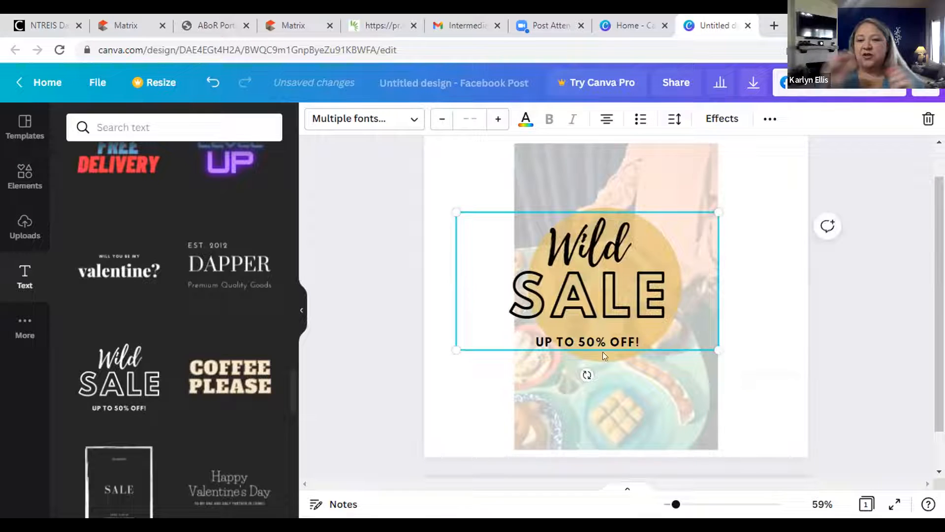
left_click_drag(450, 206, 504, 208)
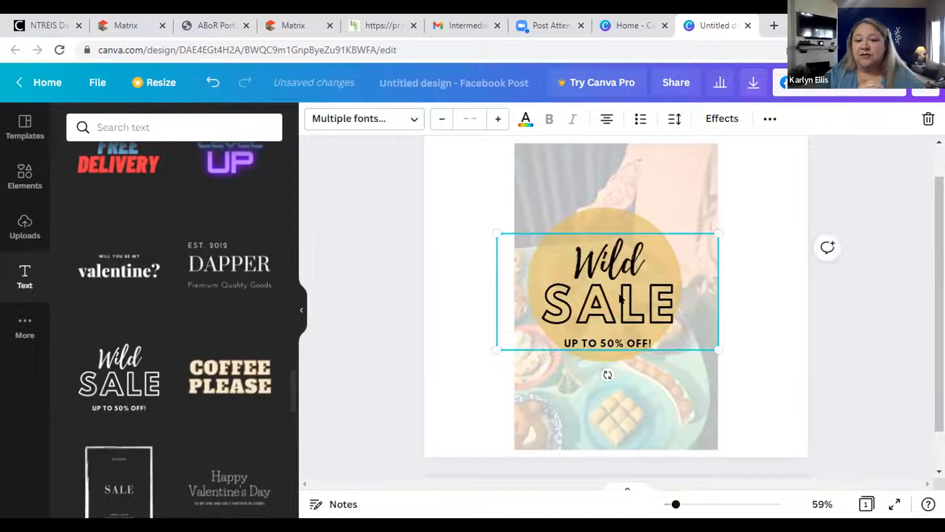
mouse_move(611, 292)
left_mouse_down()
mouse_move(609, 265)
mouse_move(609, 278)
left_mouse_up()
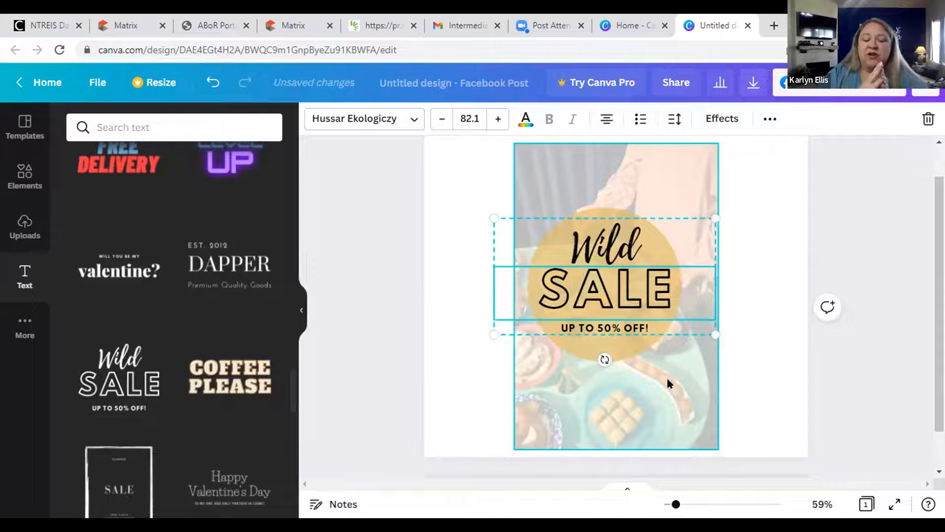
Replace the template text lines with 'Open', 'HOUSE' and 'SATURDAY 1-4'.
double_click(610, 241)
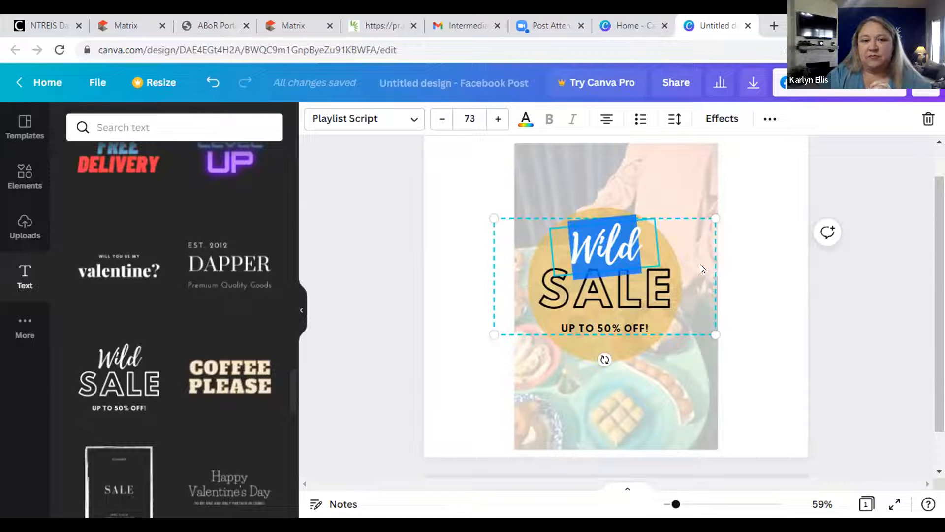
type("Open")
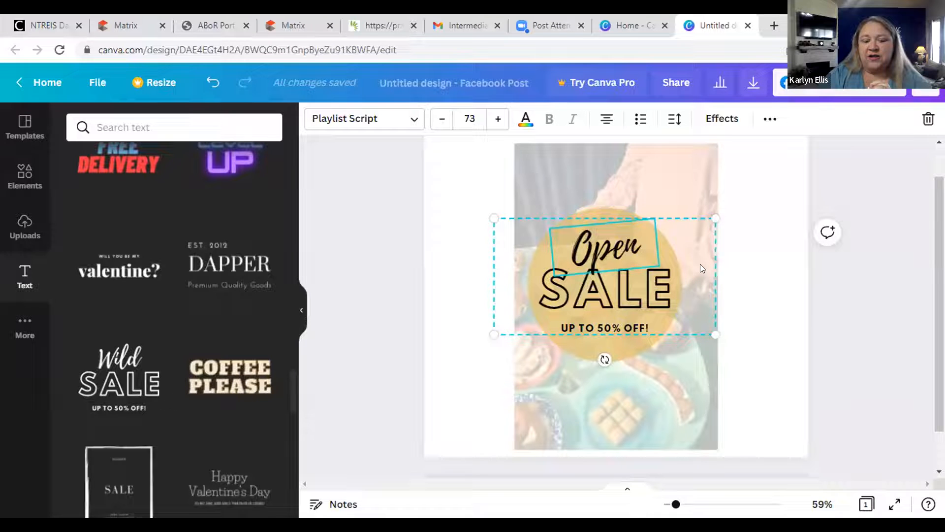
left_click(606, 305)
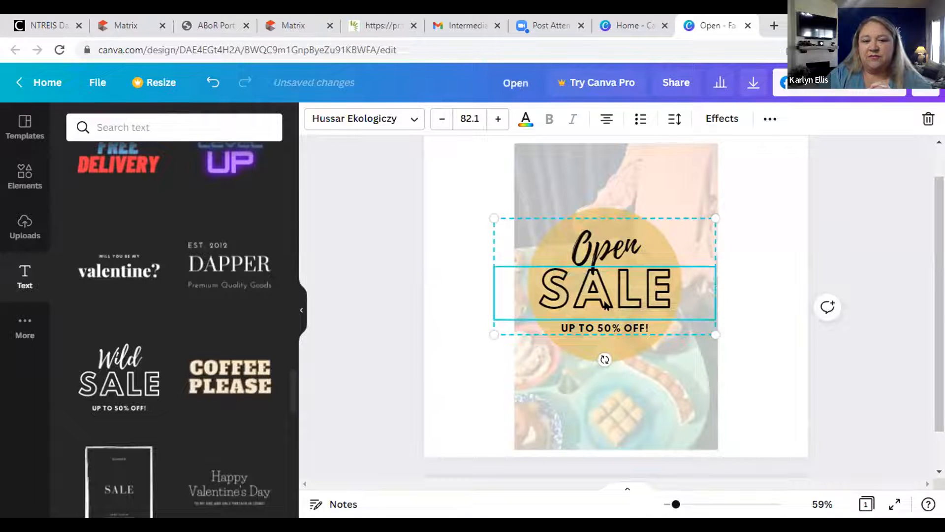
double_click(606, 299)
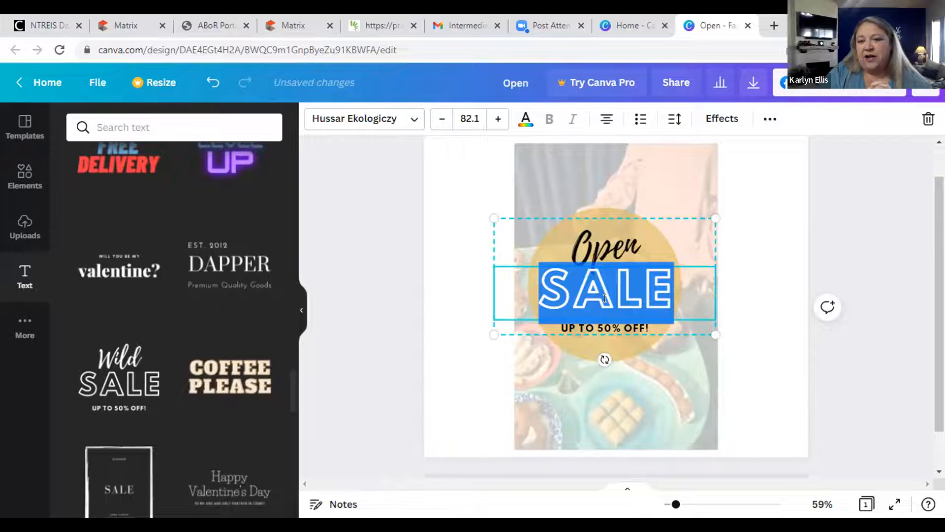
type("HOUSE")
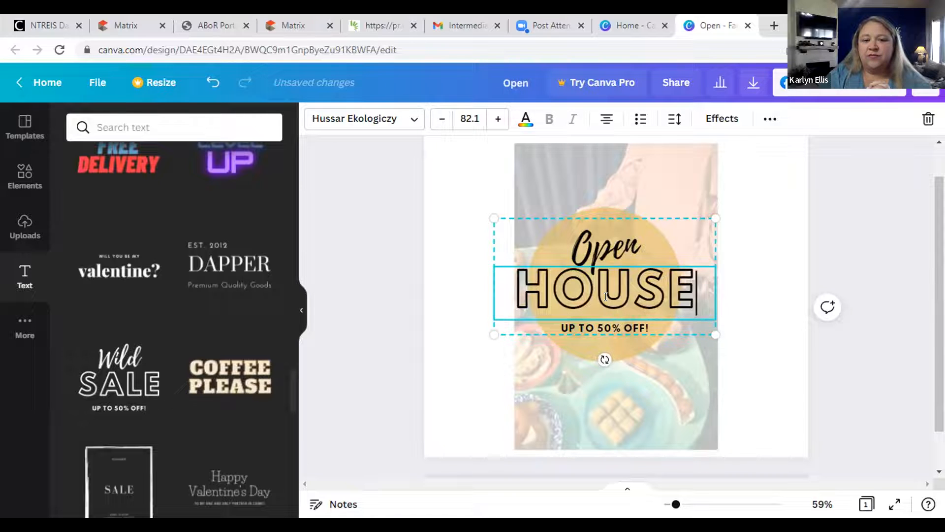
left_click(634, 328)
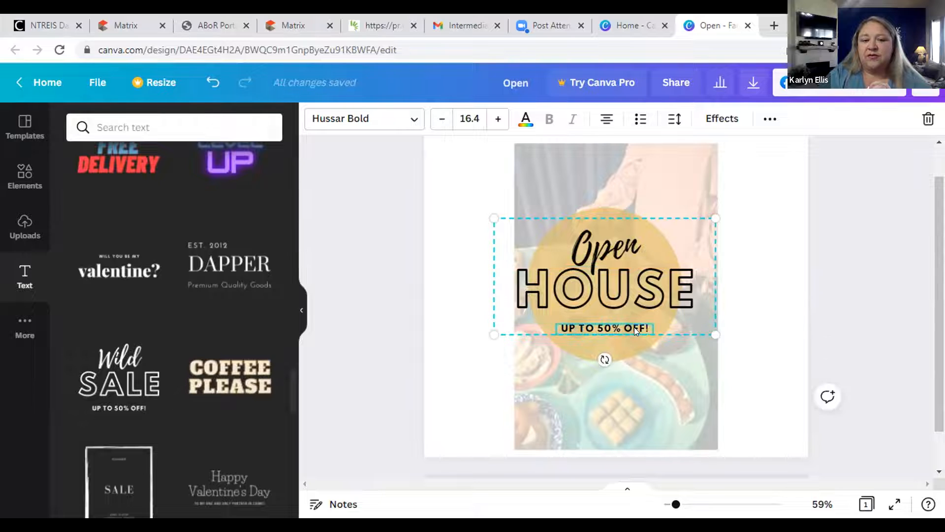
double_click(633, 326)
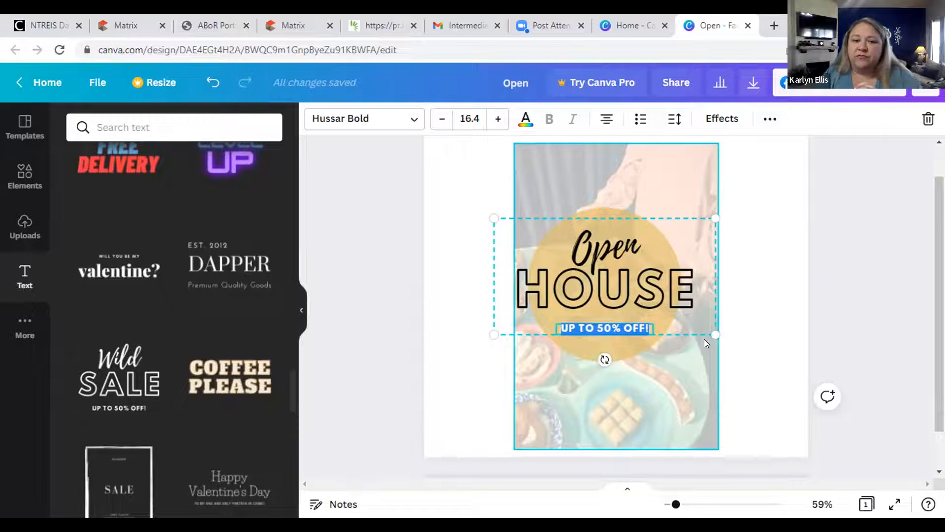
type("SATU")
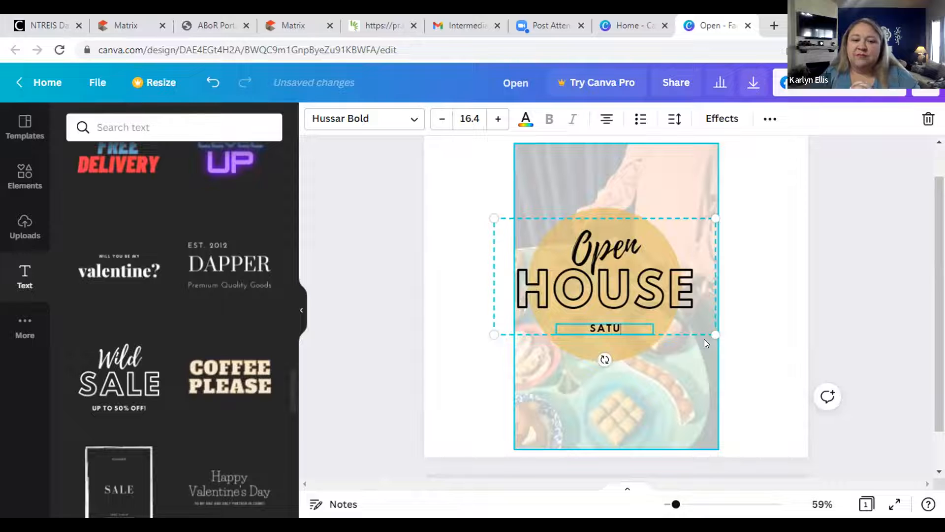
type("RDAY 1-4")
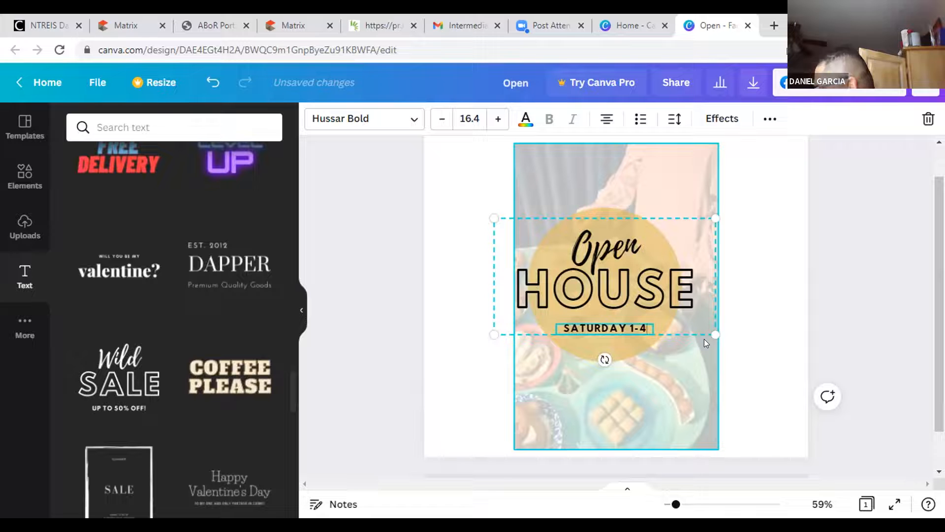
Deselect the edited text group to finish editing the sale post.
left_click(658, 381)
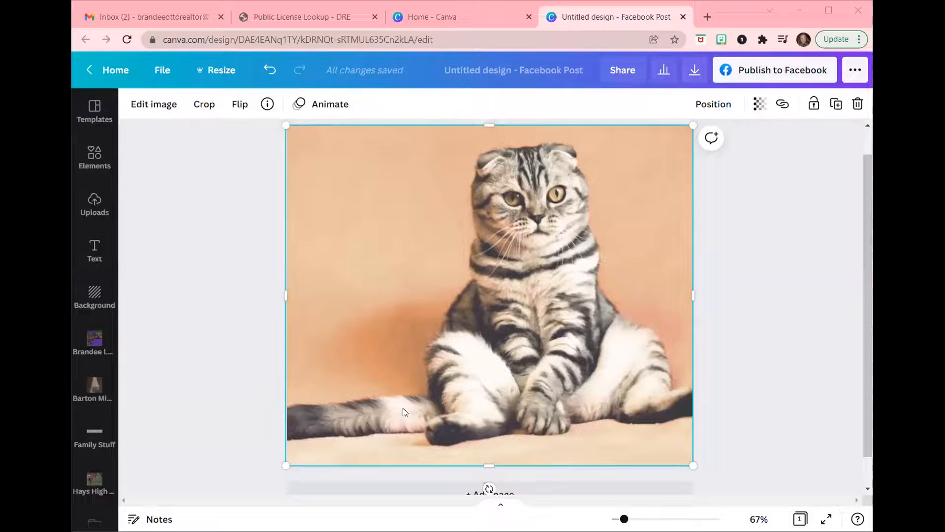
Open the Text panel and browse the ready-made font combinations like 'Shine' and 'Sparkle'.
left_click(89, 250)
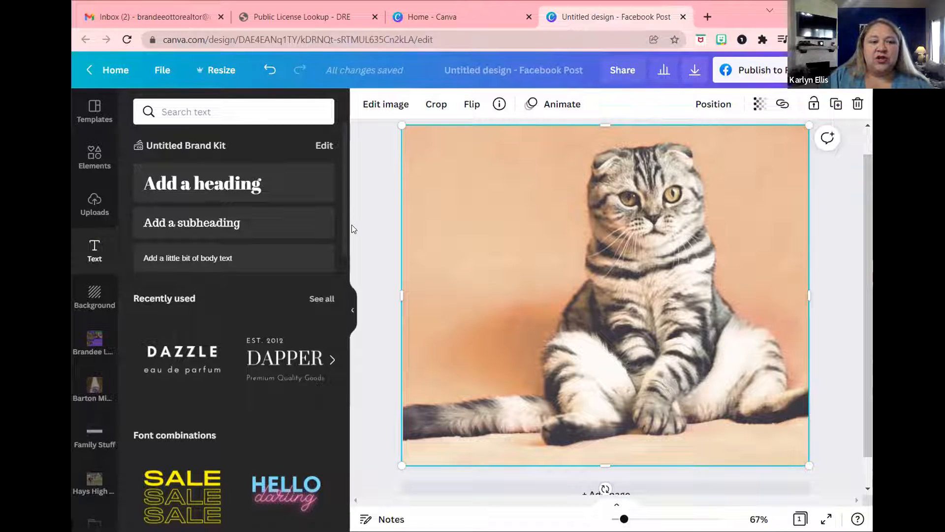
scroll(342, 241, "down", 1)
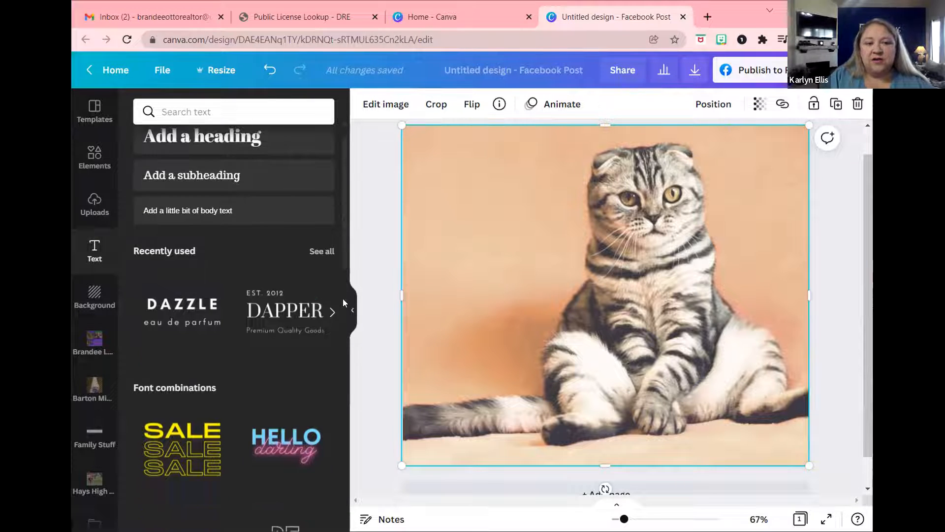
scroll(343, 302, "down", 8)
scroll(350, 389, "down", 3)
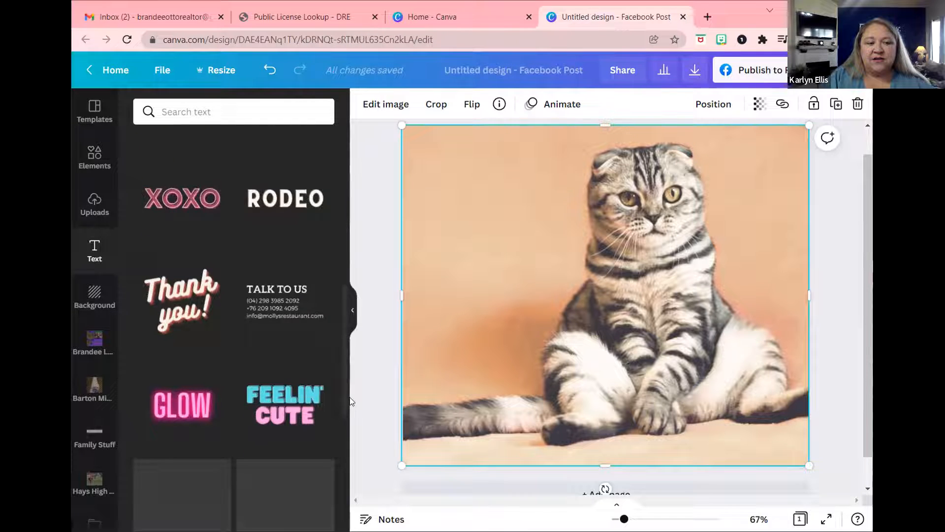
scroll(349, 454, "down", 7)
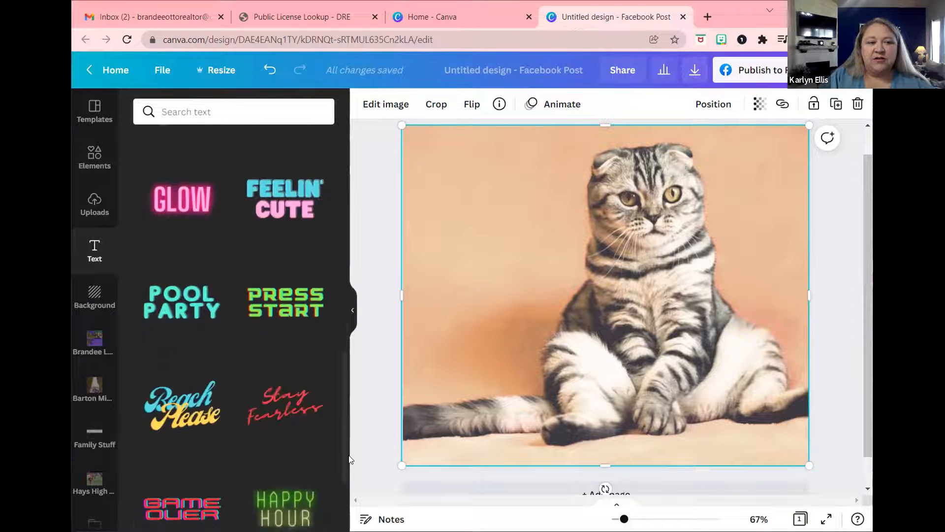
scroll(349, 503, "down", 5)
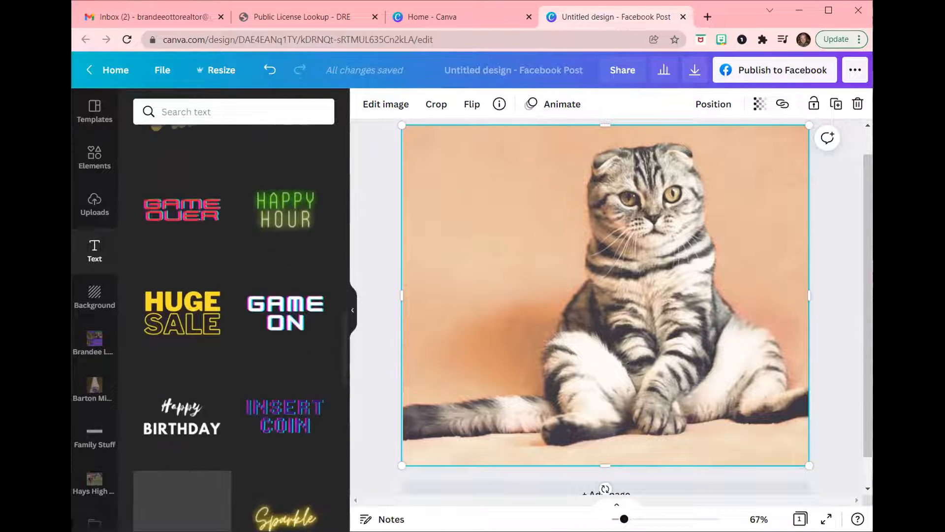
scroll(350, 487, "down", 2)
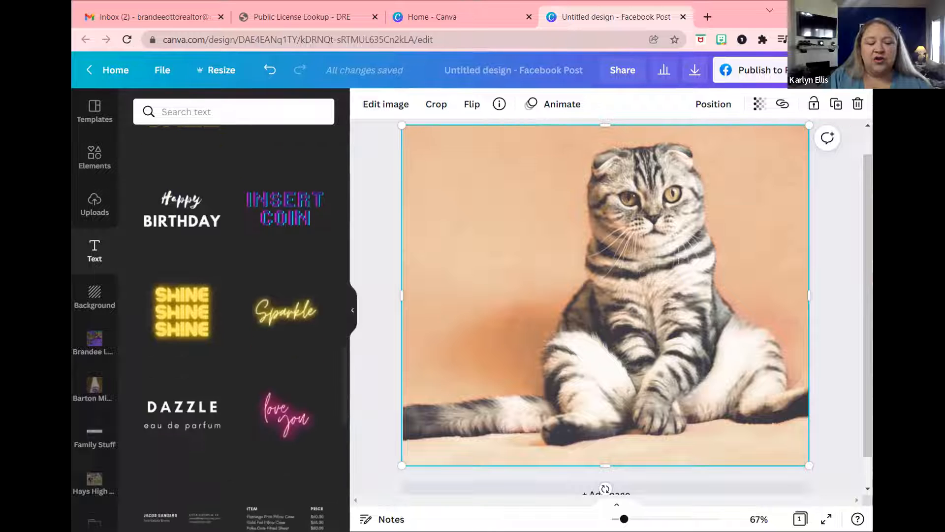
scroll(347, 394, "up", 15)
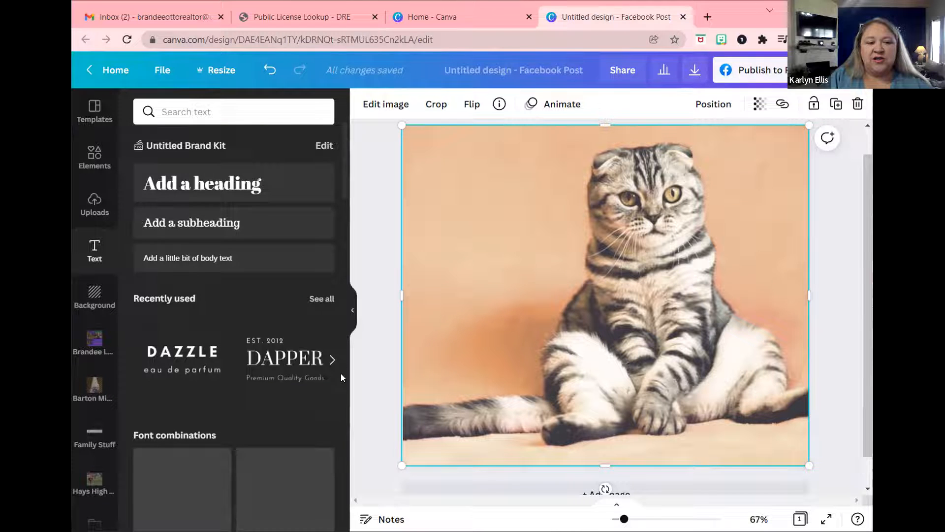
scroll(341, 373, "down", 10)
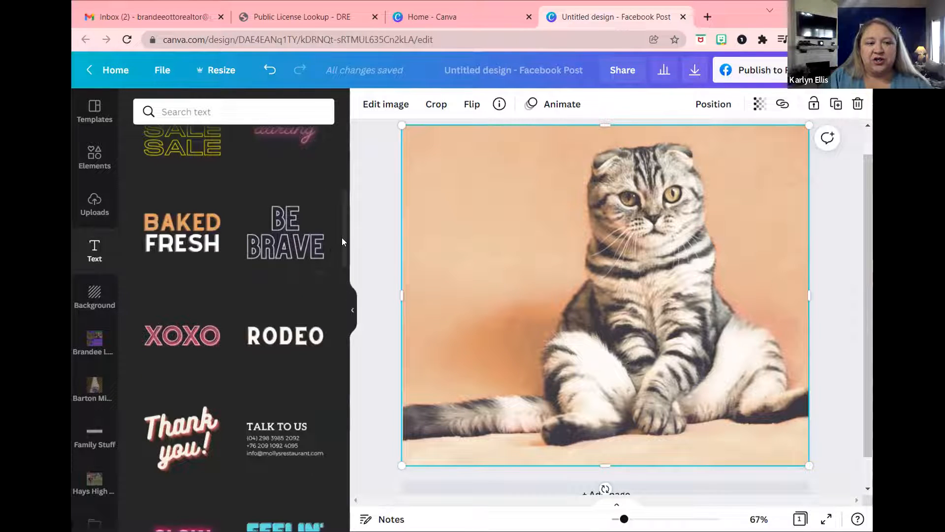
scroll(342, 225, "up", 2)
scroll(342, 231, "down", 2)
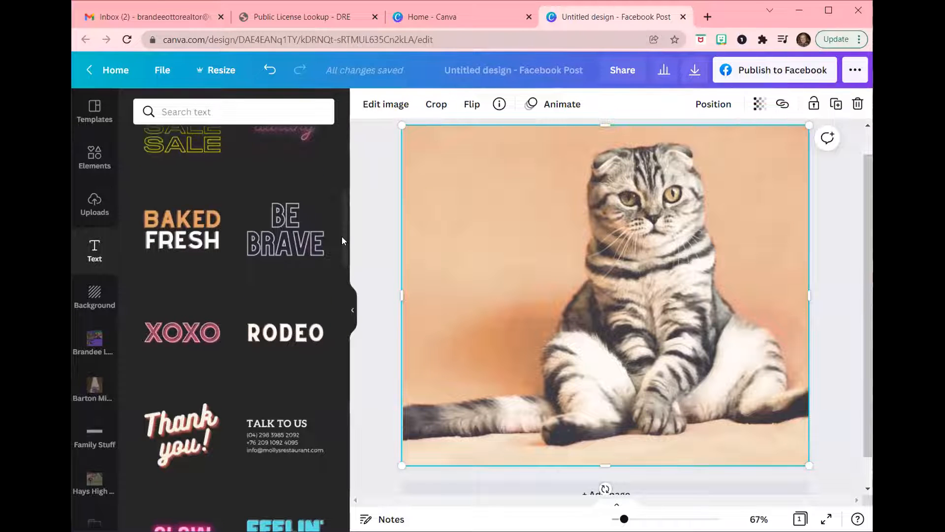
scroll(345, 229, "up", 2)
left_click_drag(346, 225, 343, 299)
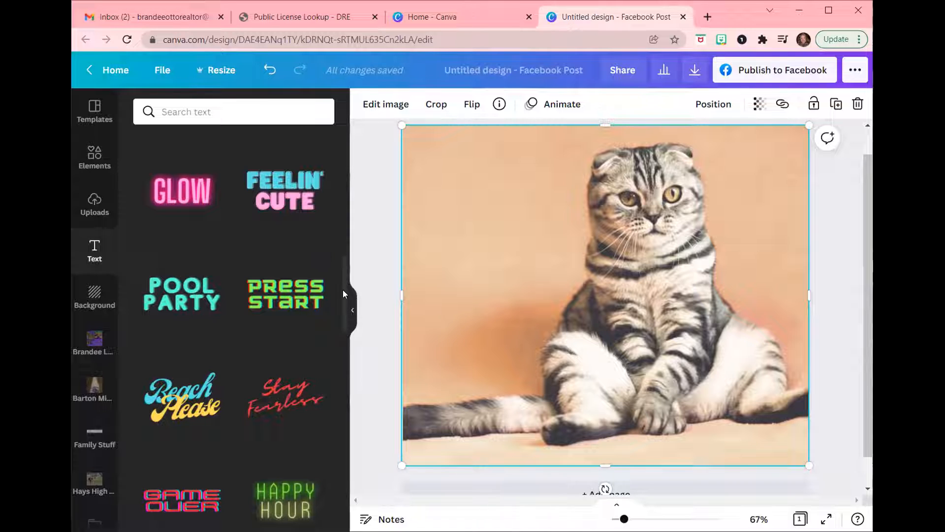
left_click_drag(344, 315, 350, 389)
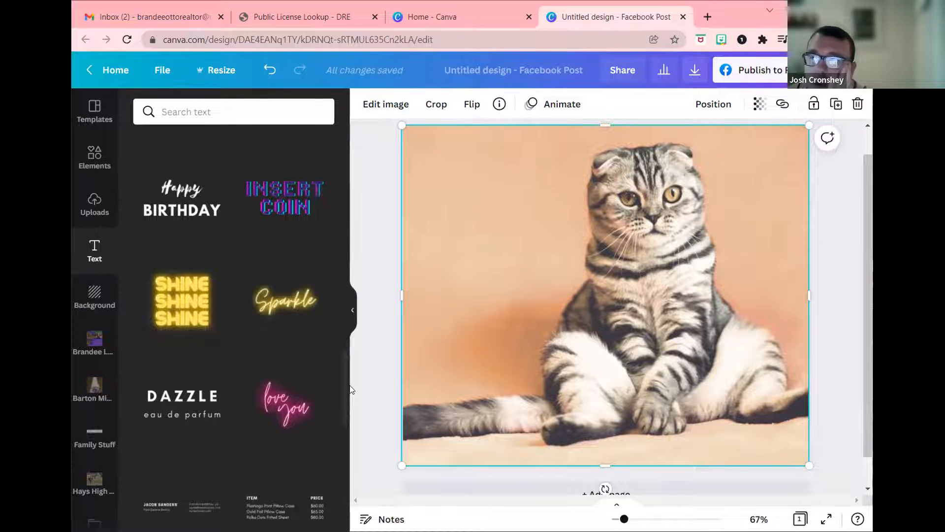
Add the pink neon 'love you' text to the cat photo, undoing a trial 'Meow' edit.
left_click(281, 406)
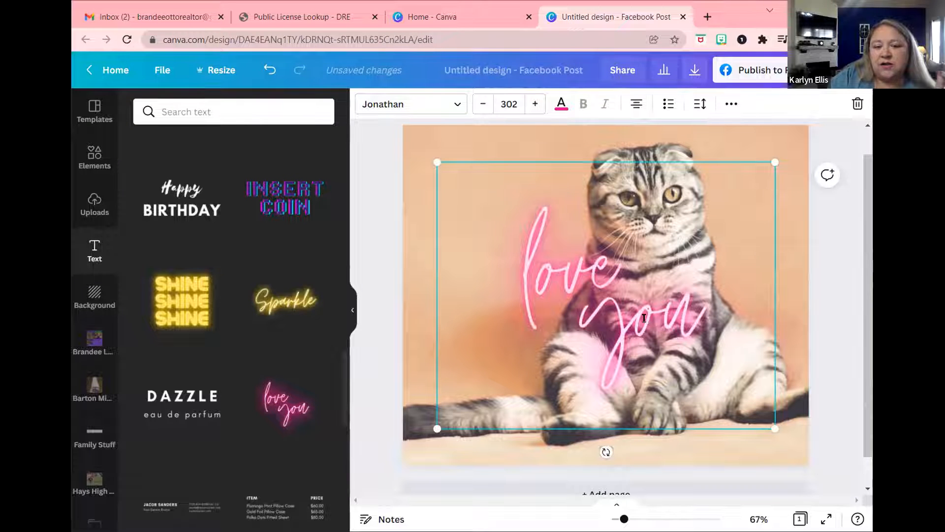
double_click(689, 310)
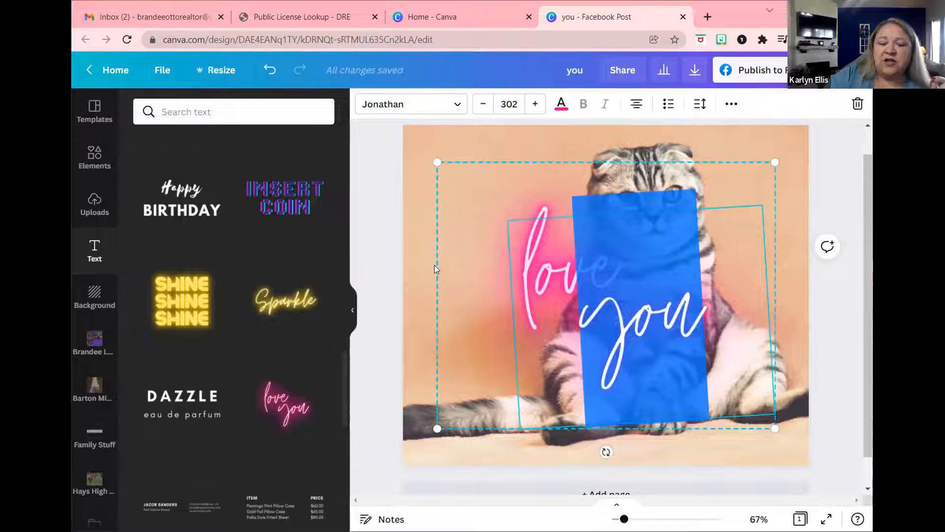
type("Meo")
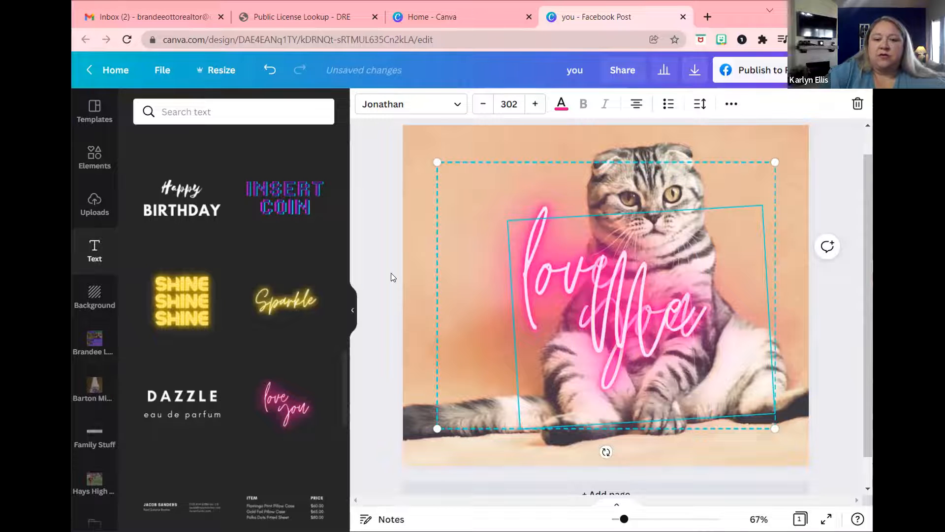
type("w")
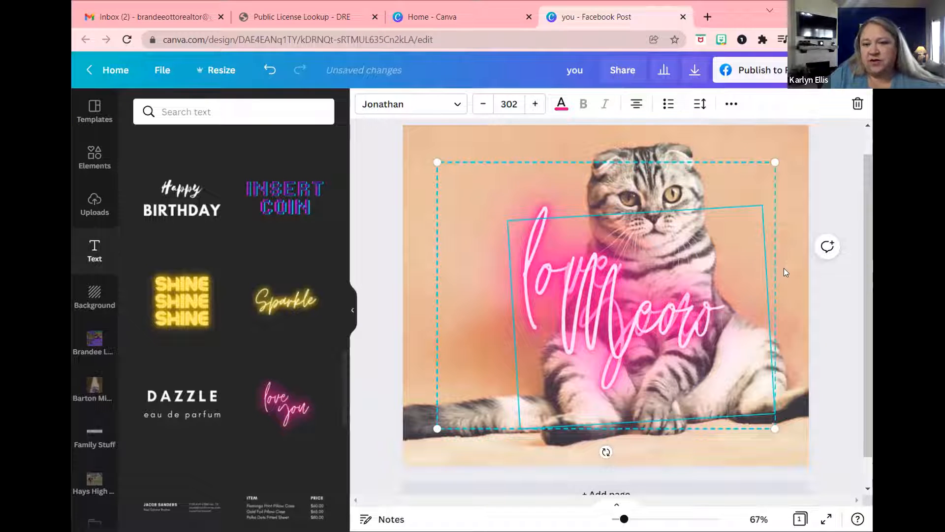
left_click(798, 293)
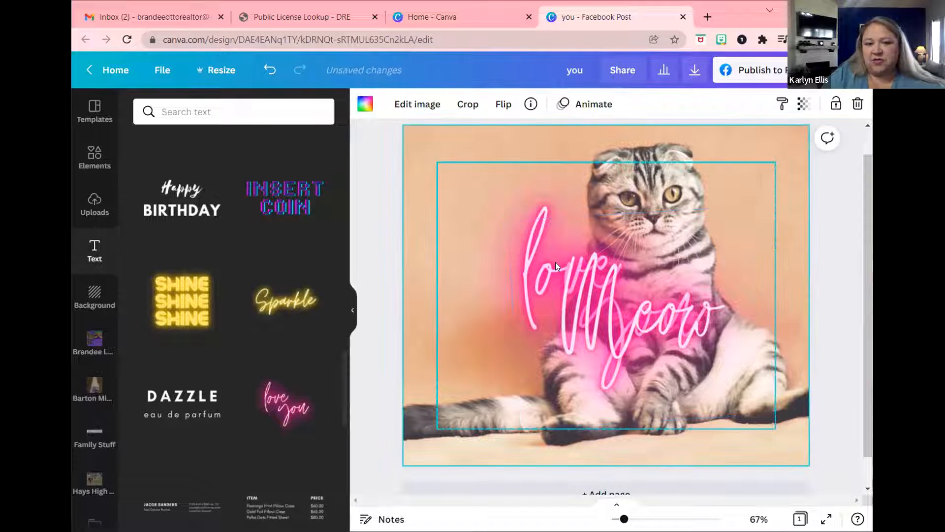
left_click(532, 248)
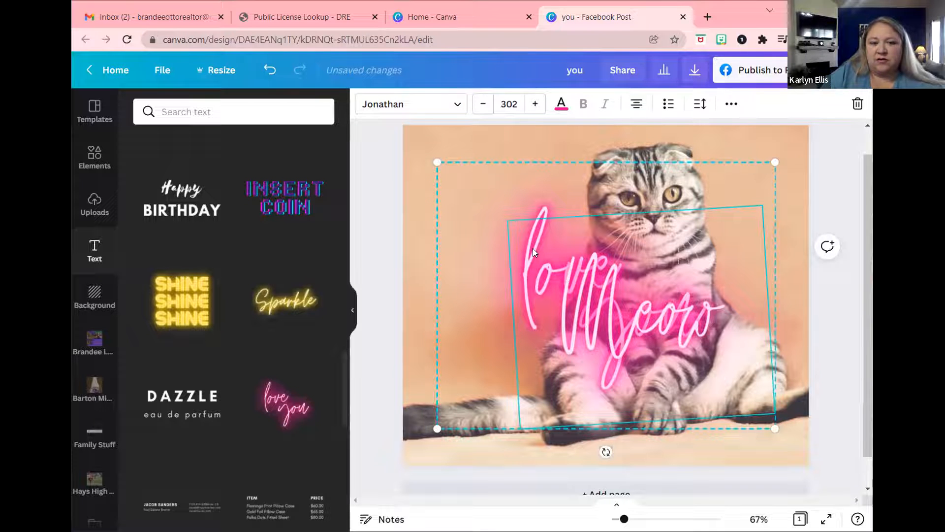
key("ctrl+z")
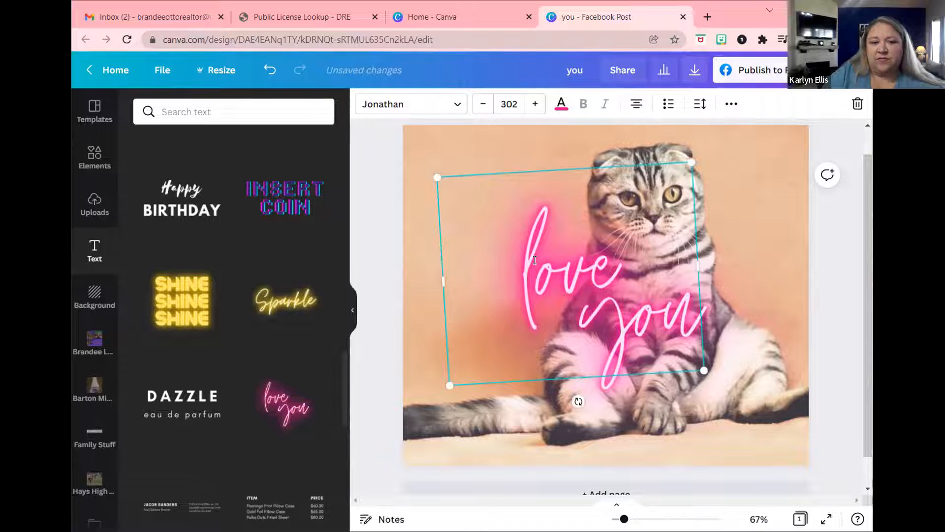
Replace 'love' with 'Meow', move it lower left, and delete the extra love layer.
double_click(530, 260)
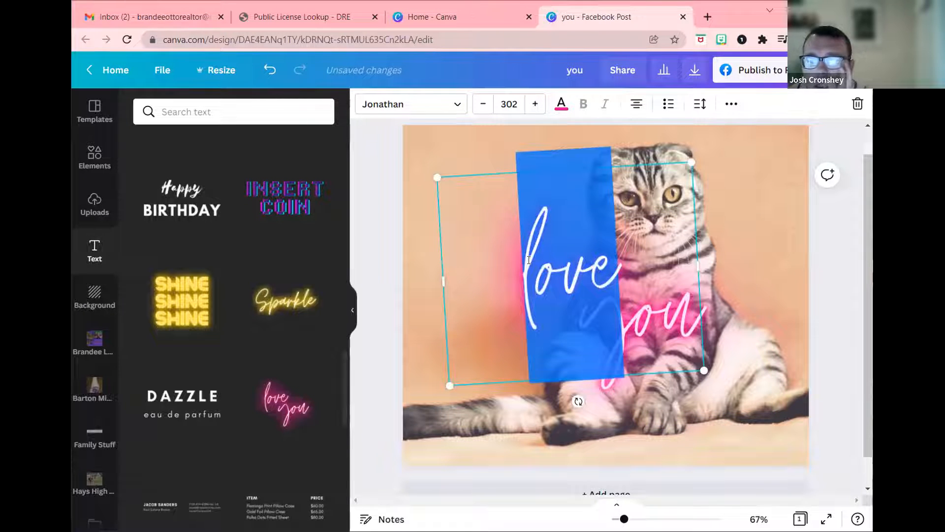
type("Meow")
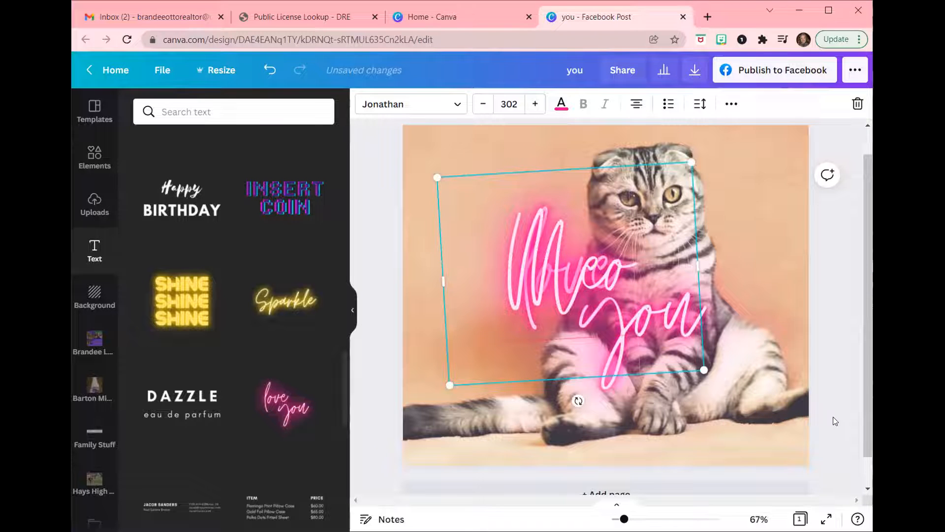
left_click_drag(597, 266, 524, 423)
left_click(599, 247)
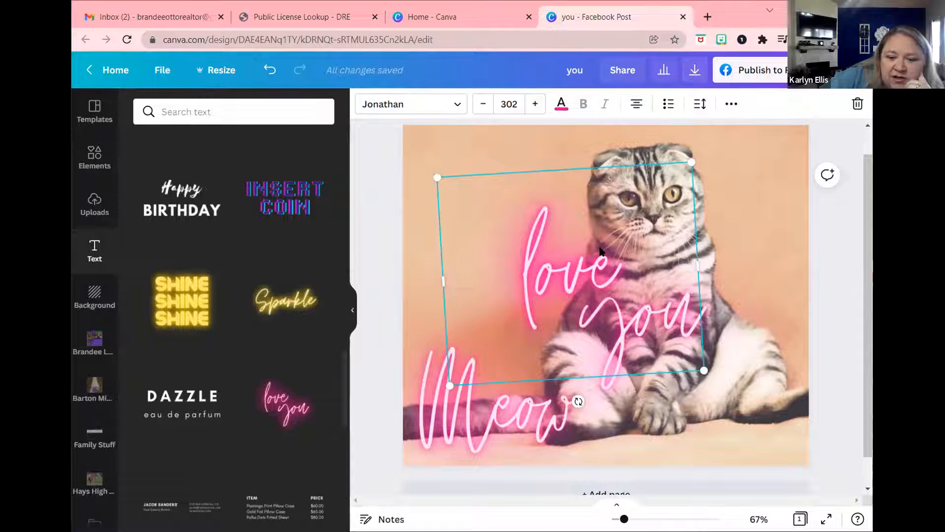
key("Delete")
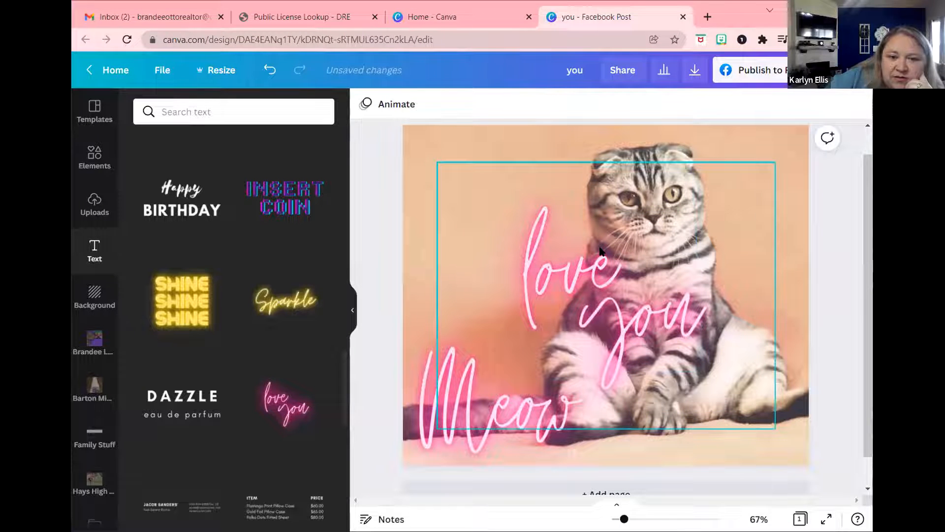
Replace 'you' with a second 'Meow' and delete the leftover love text element.
left_click(549, 299)
left_click(565, 273)
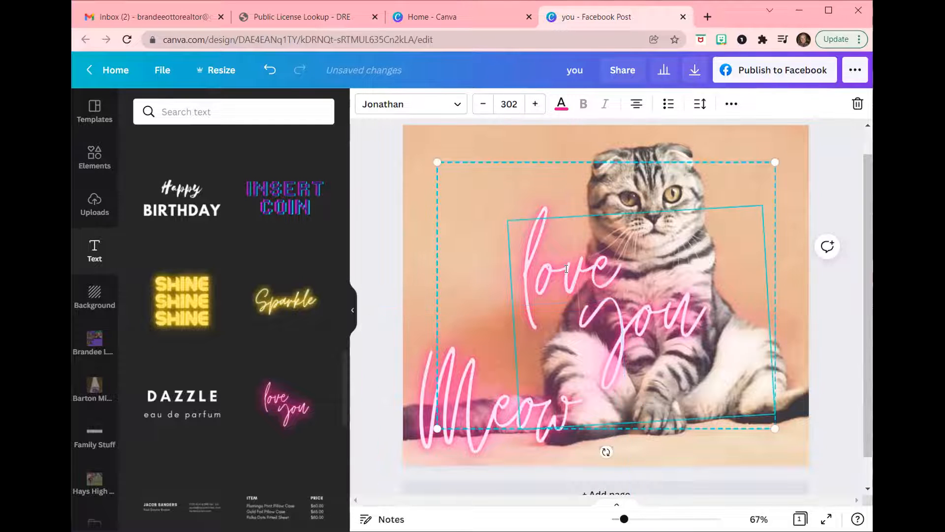
double_click(566, 269)
type("M")
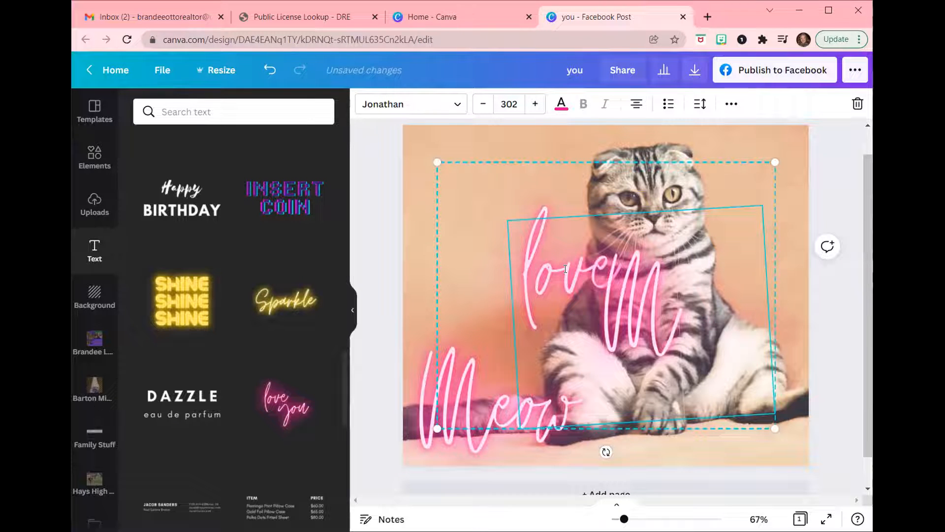
type("eow")
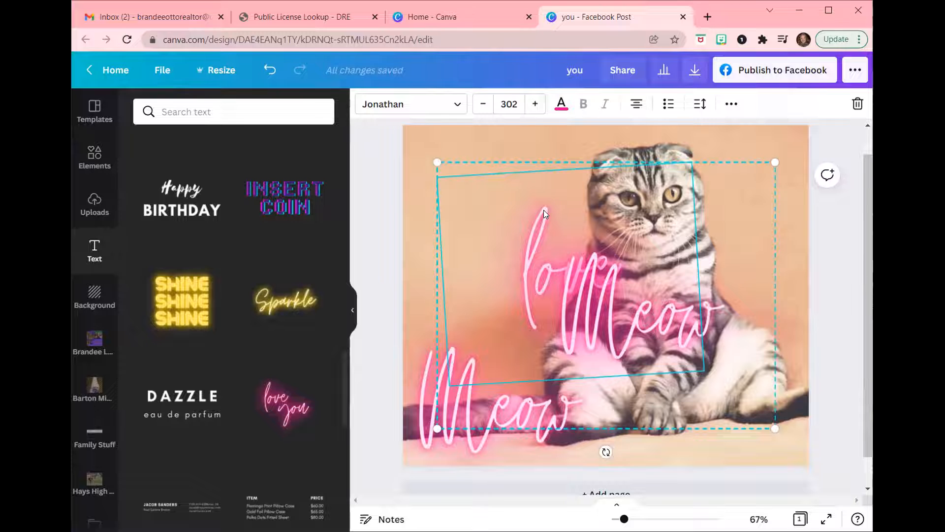
key("Delete")
Stack both Meow lines together at the top left of the cat photo.
left_click_drag(508, 351, 501, 213)
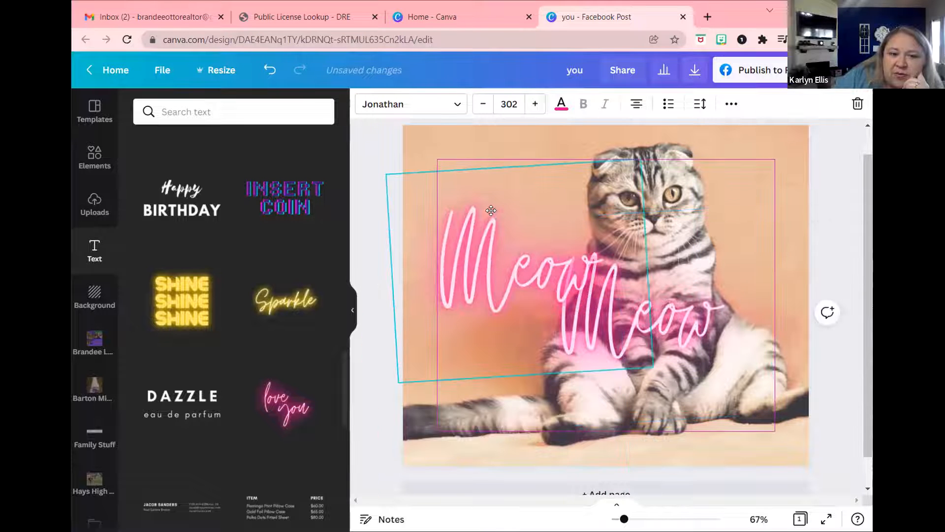
left_click(594, 313)
left_click_drag(595, 313, 477, 268)
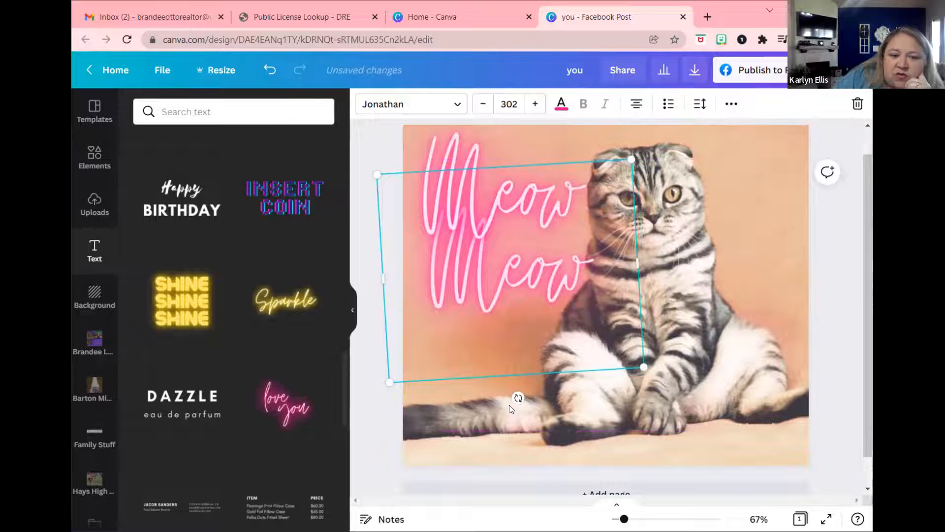
left_click(517, 397)
left_click(494, 199)
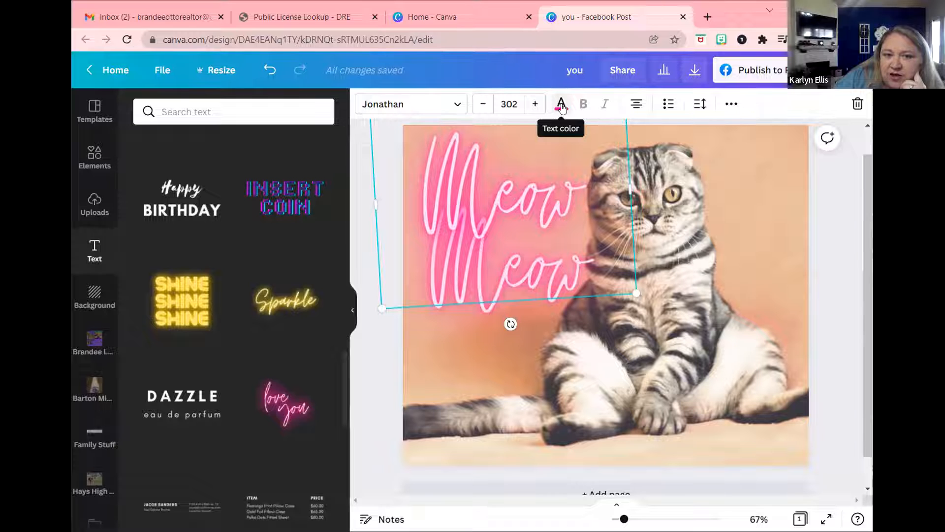
Recolour the upper Meow with a dark photo colour and the lower Meow with peach.
left_click(561, 105)
left_click(251, 264)
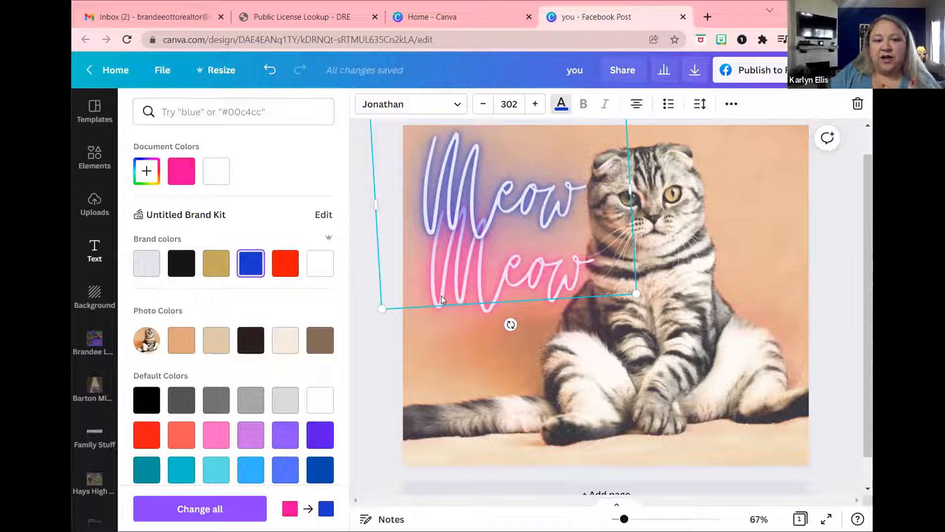
left_click(251, 345)
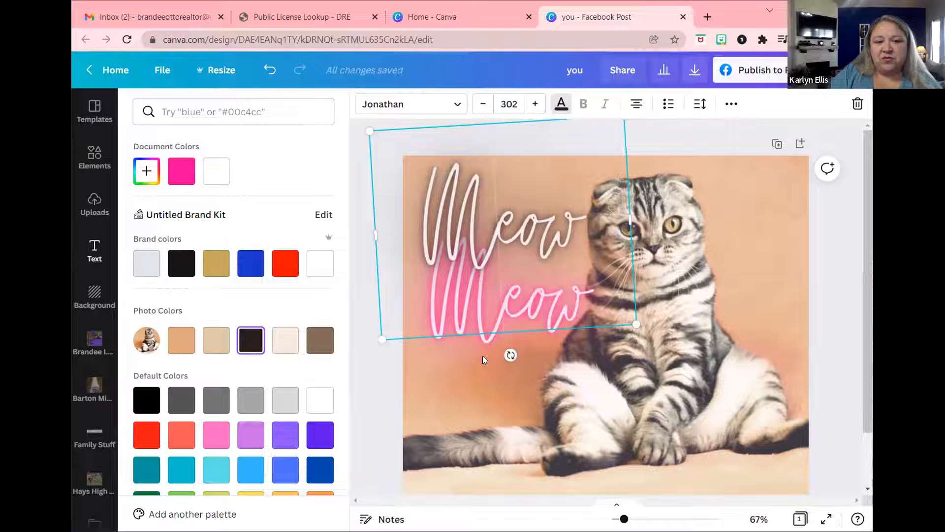
left_click(485, 338)
left_click(487, 336)
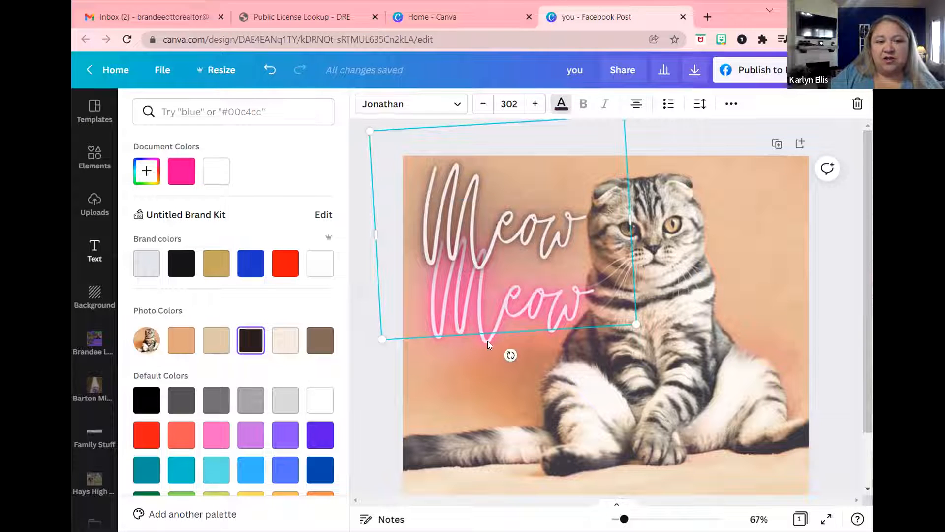
left_click(487, 340)
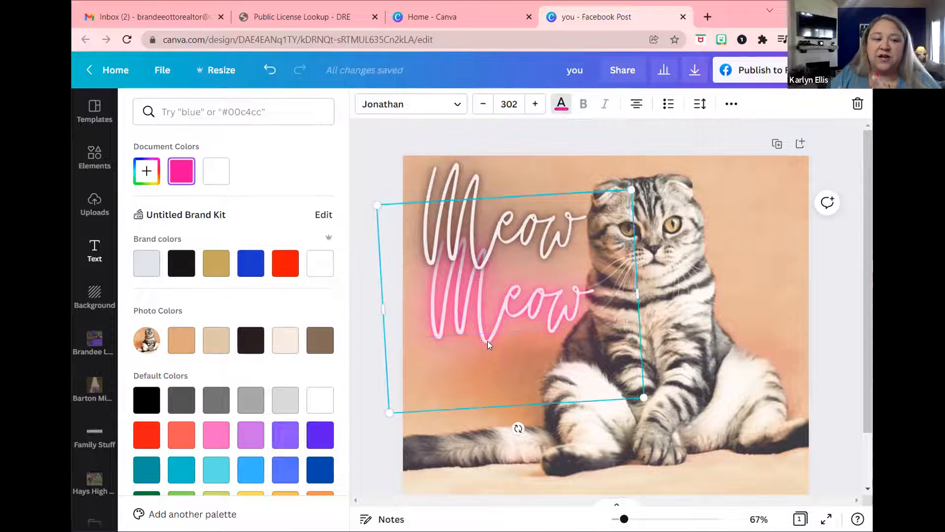
left_click(175, 345)
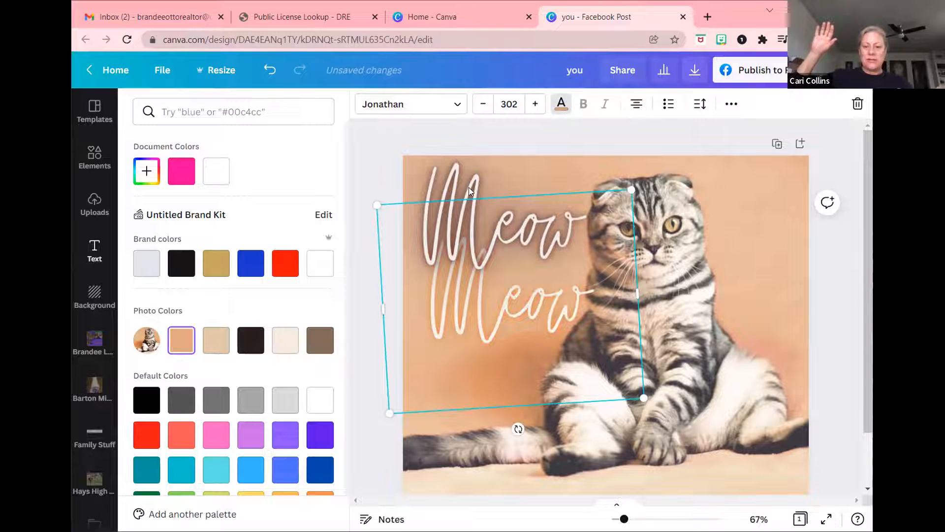
Increase the upper Meow's font size to 313.
left_click(462, 175)
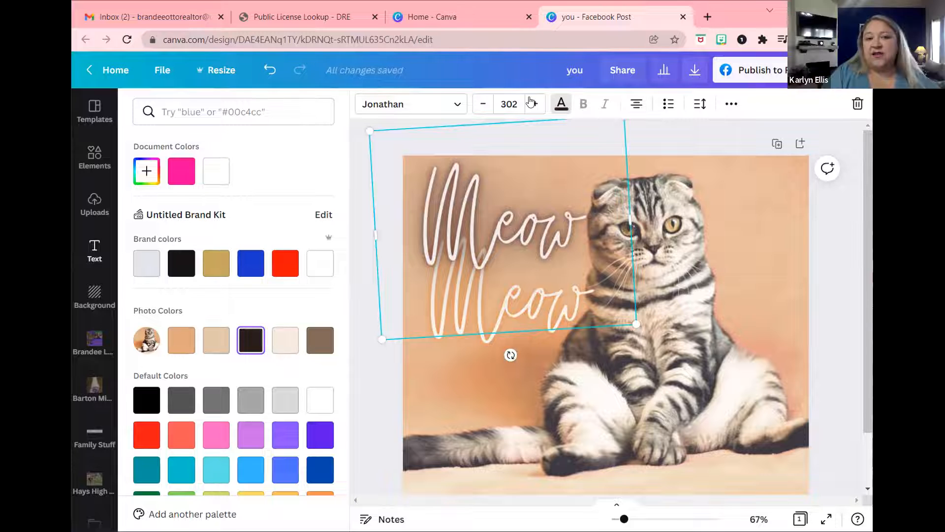
left_click(529, 102)
left_click(529, 102)
left_click(529, 101)
left_click(529, 102)
left_click(529, 102)
left_click(529, 102)
left_click(529, 102)
left_click(529, 102)
left_click(530, 102)
left_click(529, 102)
left_click(529, 102)
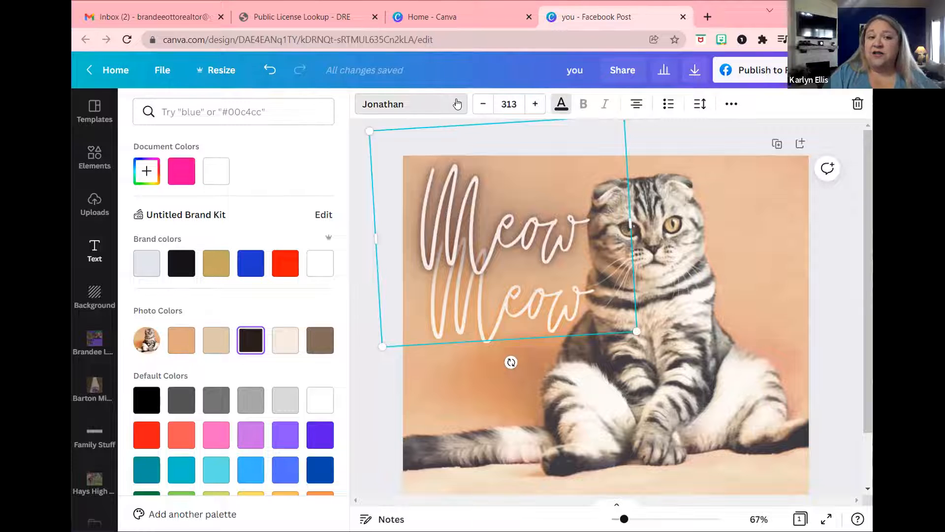
Try the Trocchi, Glacial Indifference, Arimo and Madelyn fonts on the upper Meow.
left_click(457, 104)
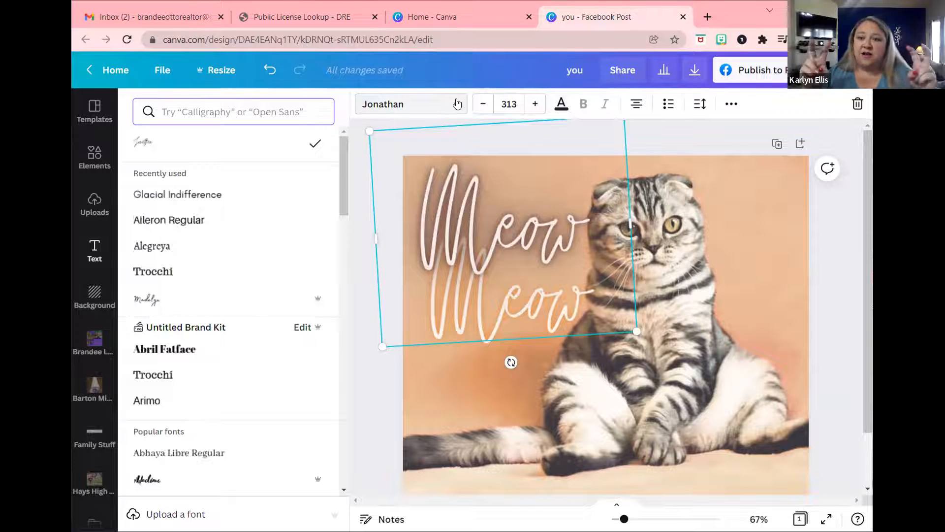
left_click(147, 278)
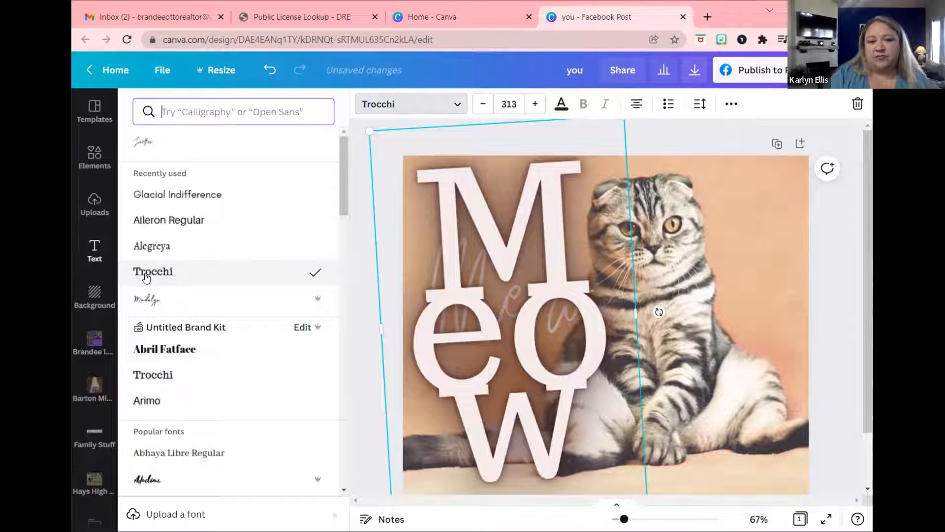
left_click(152, 196)
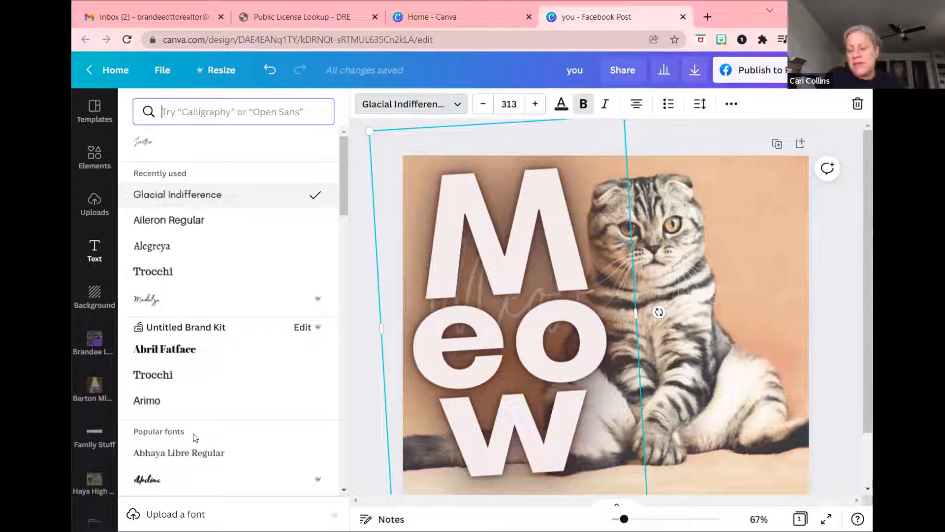
left_click(148, 401)
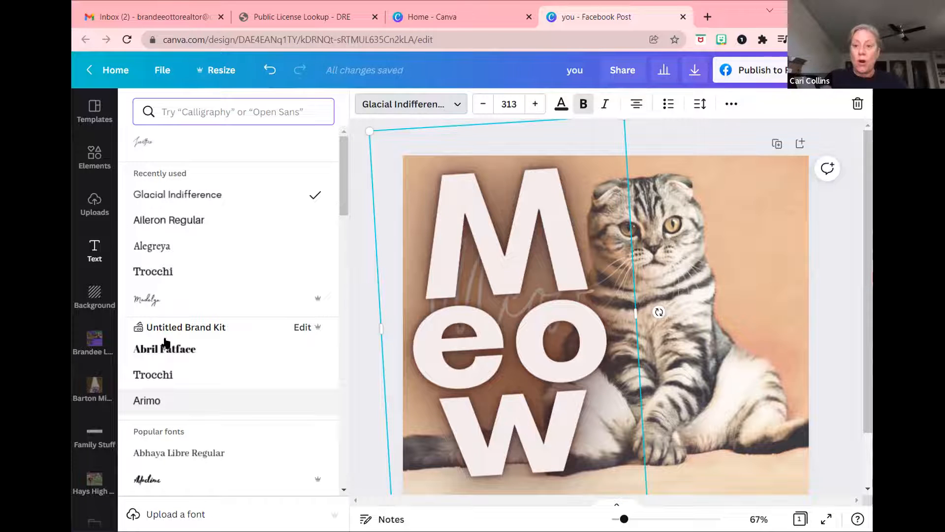
left_click(145, 300)
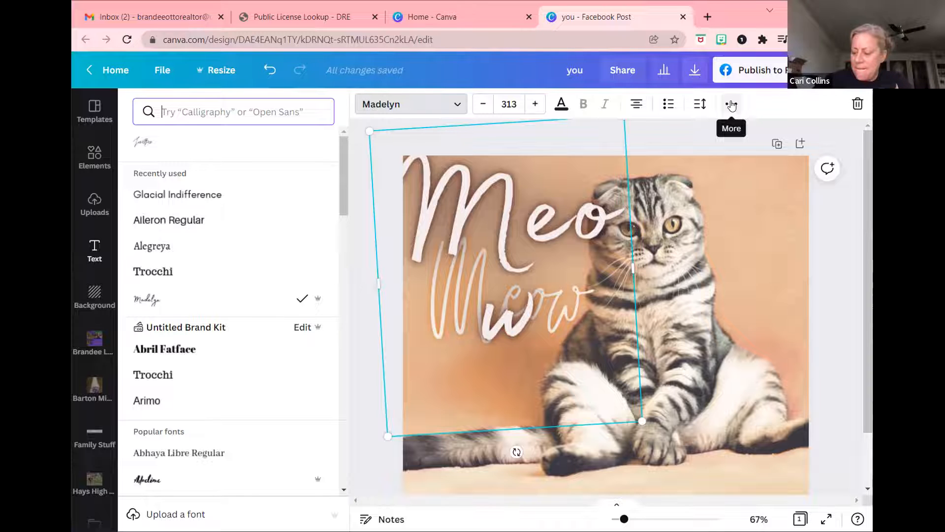
Show the download file-type list with PNG, JPG, PDF, SVG, MP4 and GIF.
left_click(694, 72)
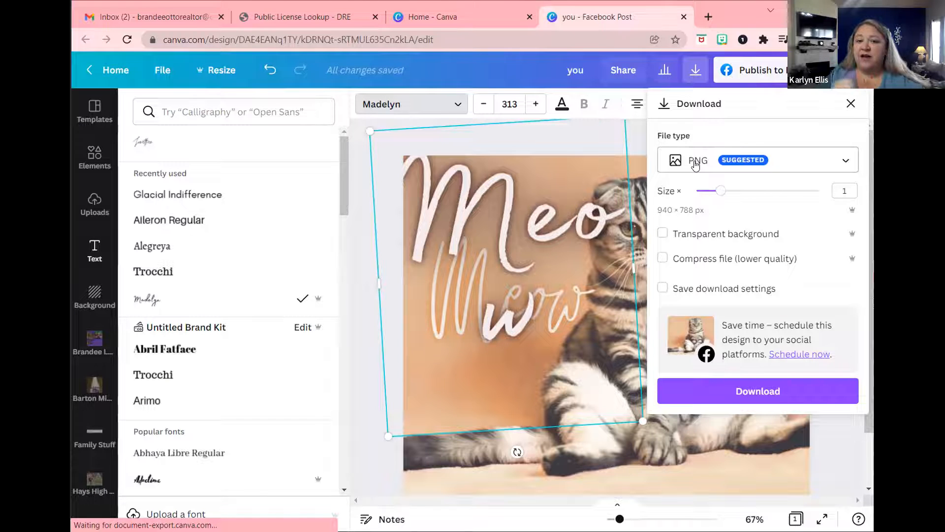
left_click(844, 162)
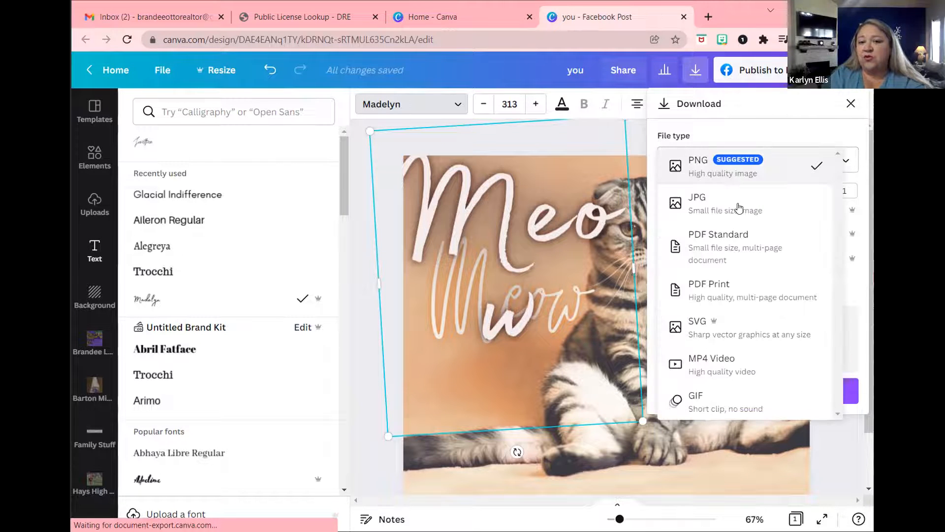
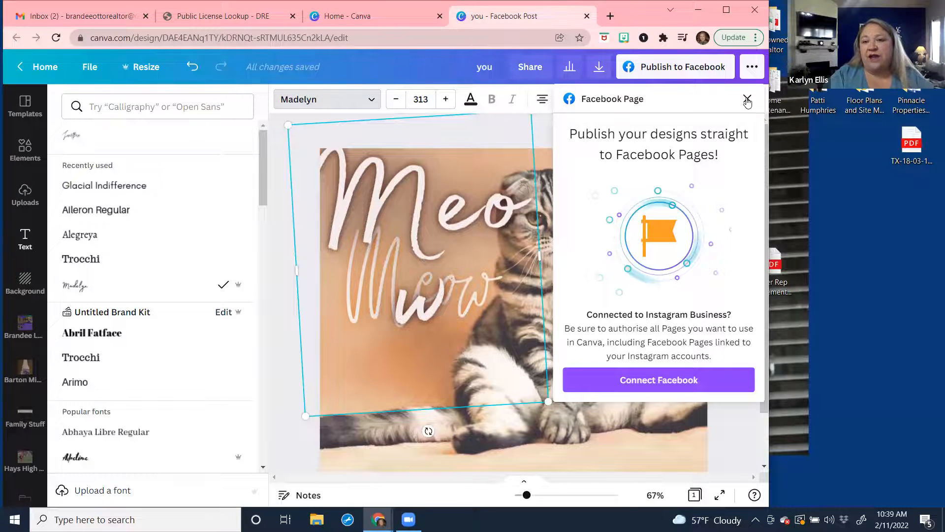
Close the Facebook Page publishing panel beside the Meow cat design.
left_click(748, 101)
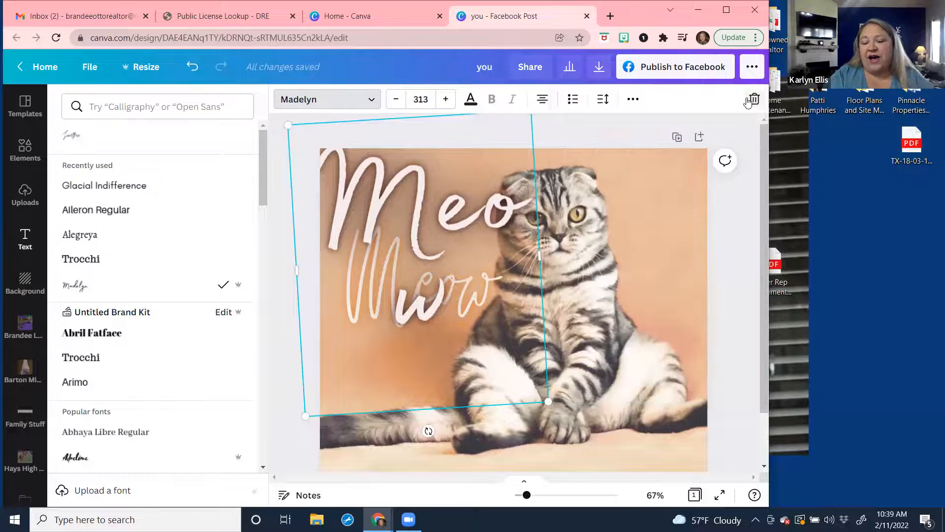
Leave the cat design for Canva Home and close the duplicate Home tab.
left_click(49, 67)
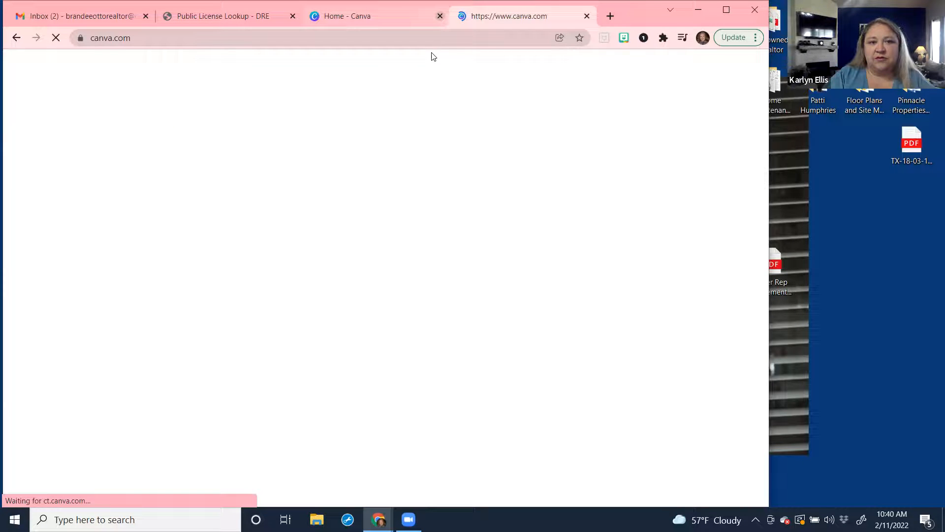
left_click(427, 17)
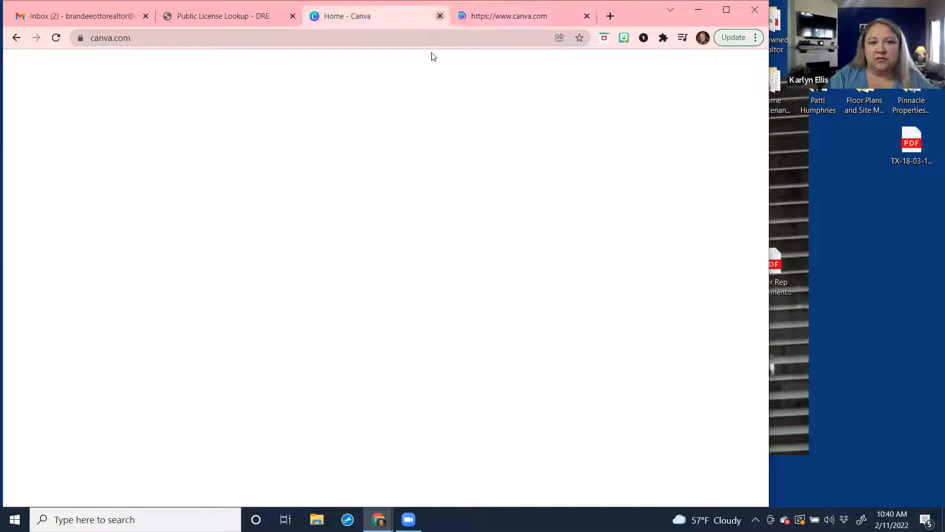
key("ctrl+w")
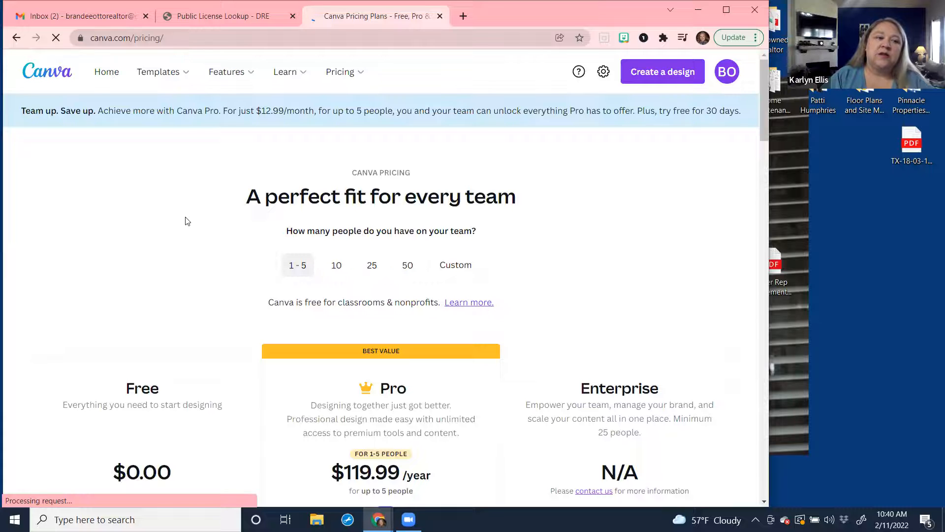
From Canva Home, choose the Social media category and open Quick Create.
left_click(104, 80)
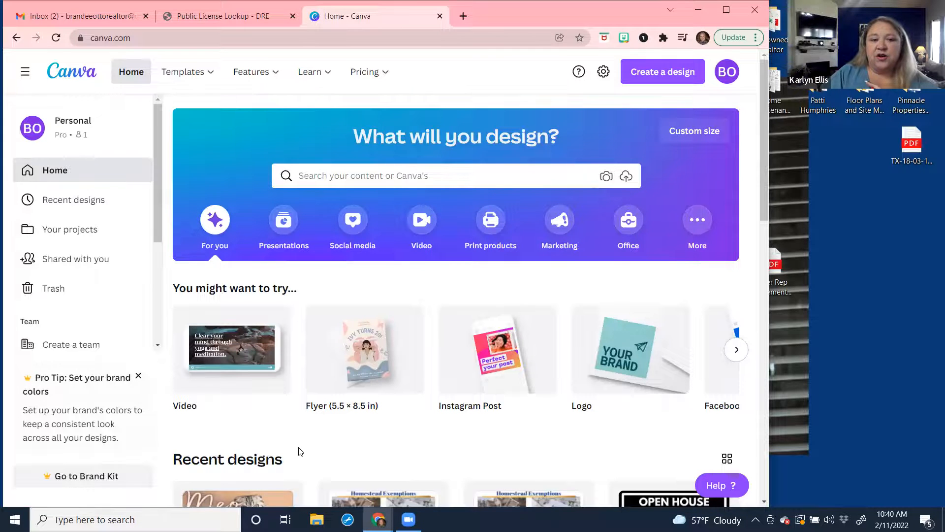
mouse_move(188, 72)
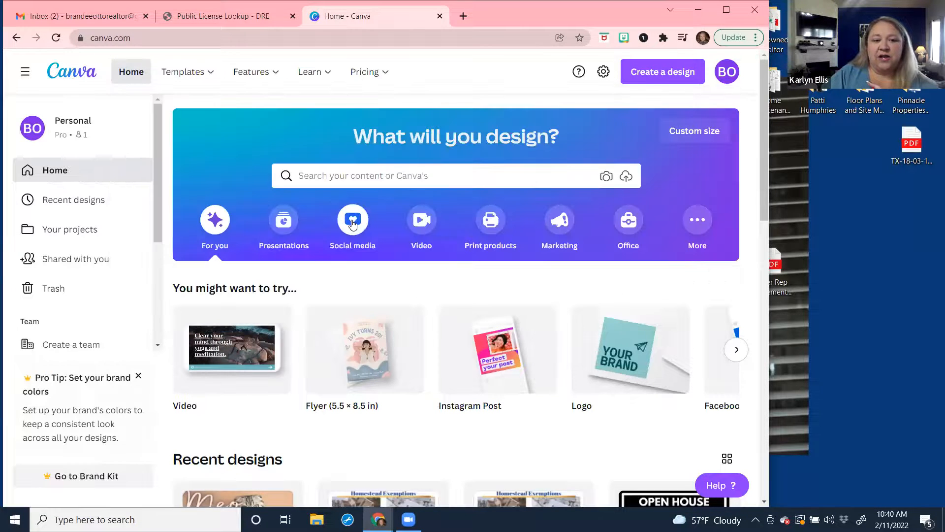
left_click(353, 224)
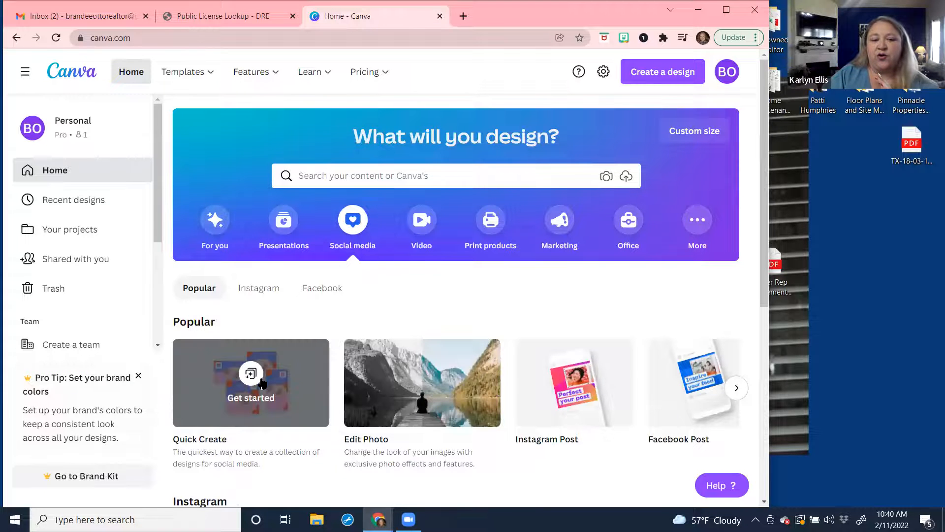
left_click(261, 382)
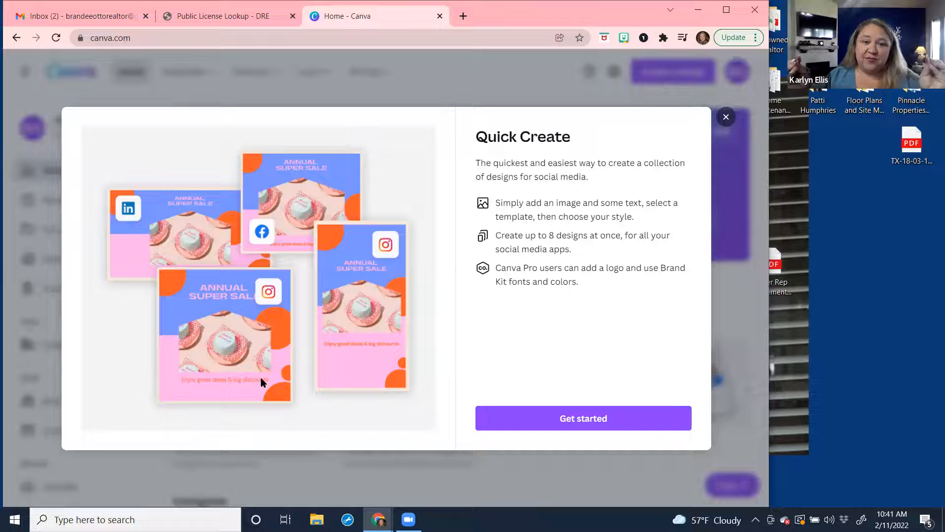
Start Quick Create with Instagram Post and Facebook Post formats, then continue to Text.
left_click(541, 423)
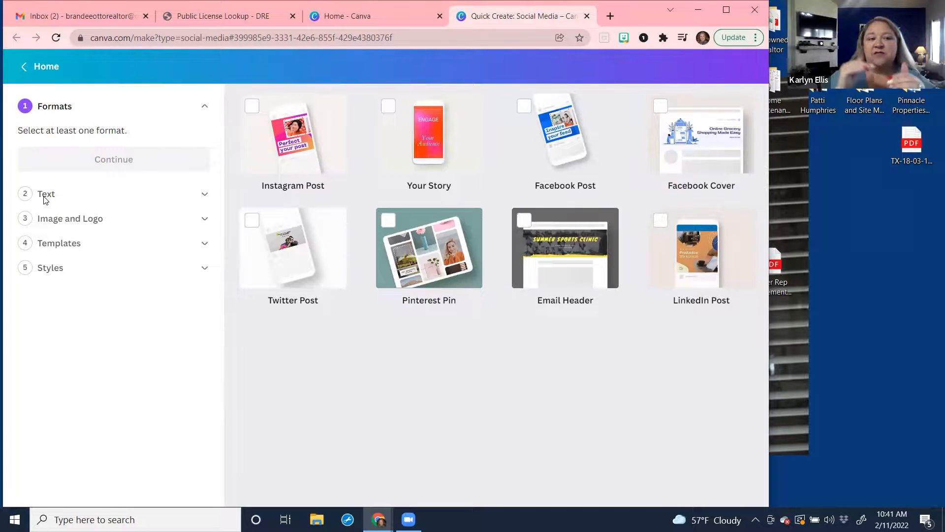
left_click(252, 111)
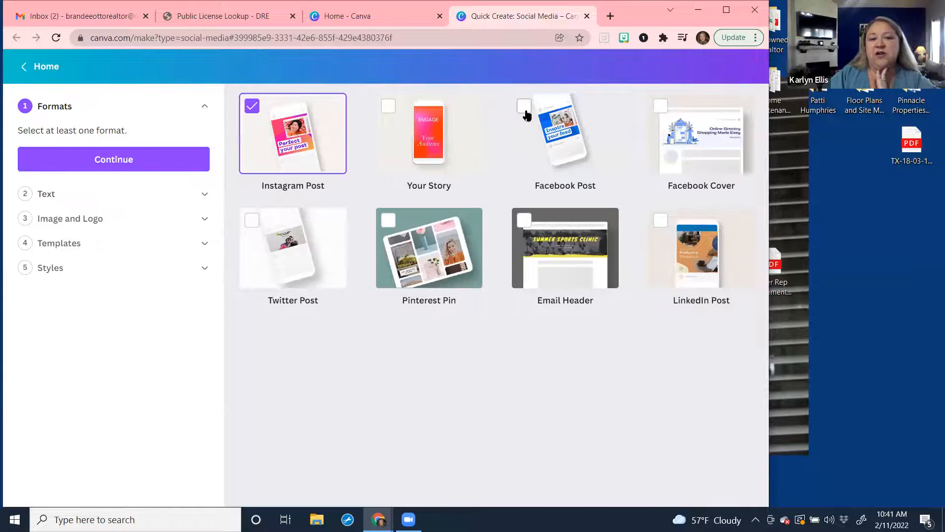
left_click(525, 115)
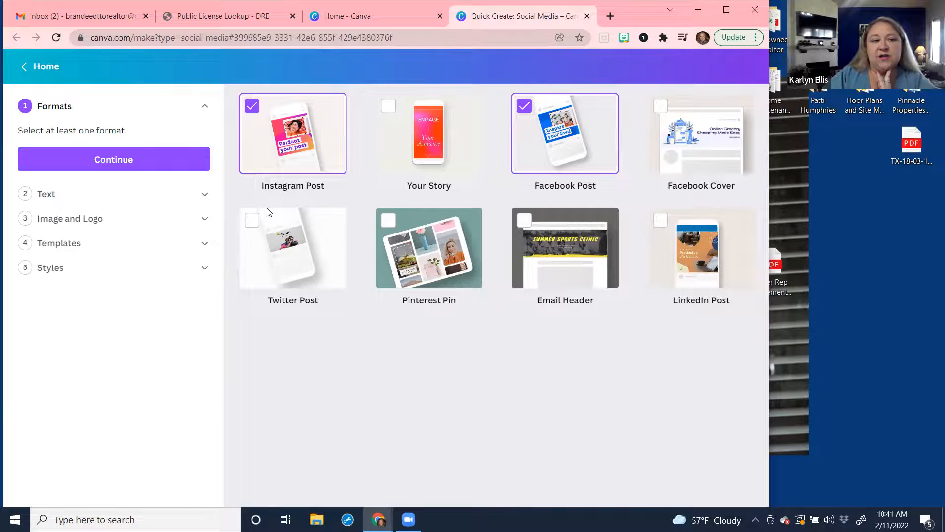
left_click(208, 191)
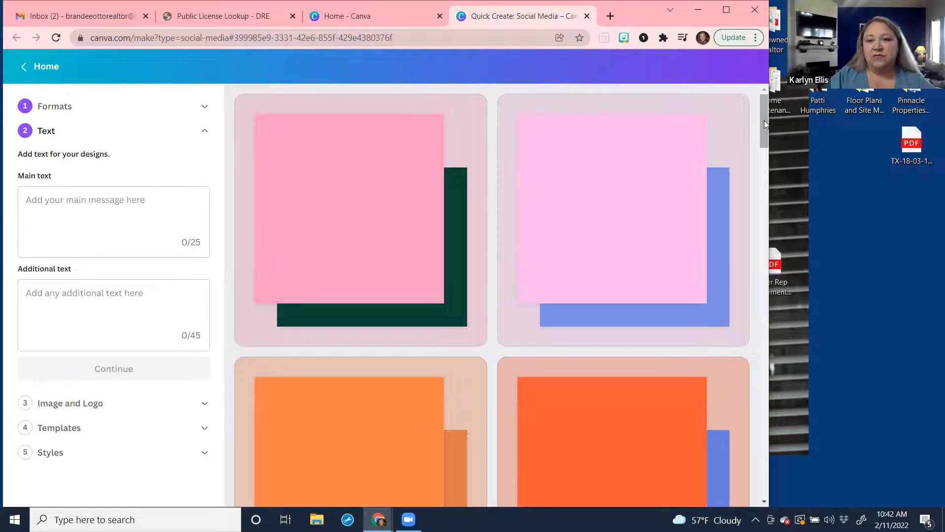
left_click_drag(763, 127, 771, 303)
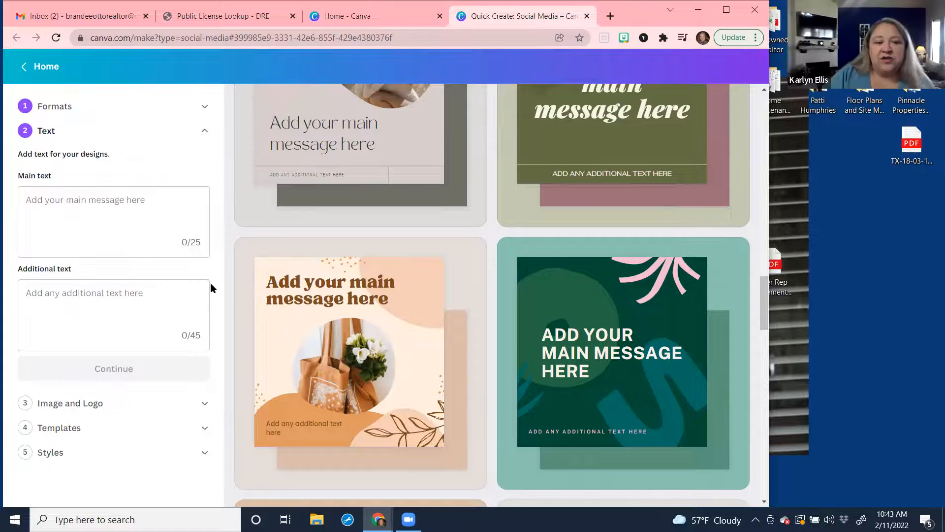
Enter the agent's name with REALTOR® as main message and 'Serving Central Texas' as additional text.
left_click(116, 217)
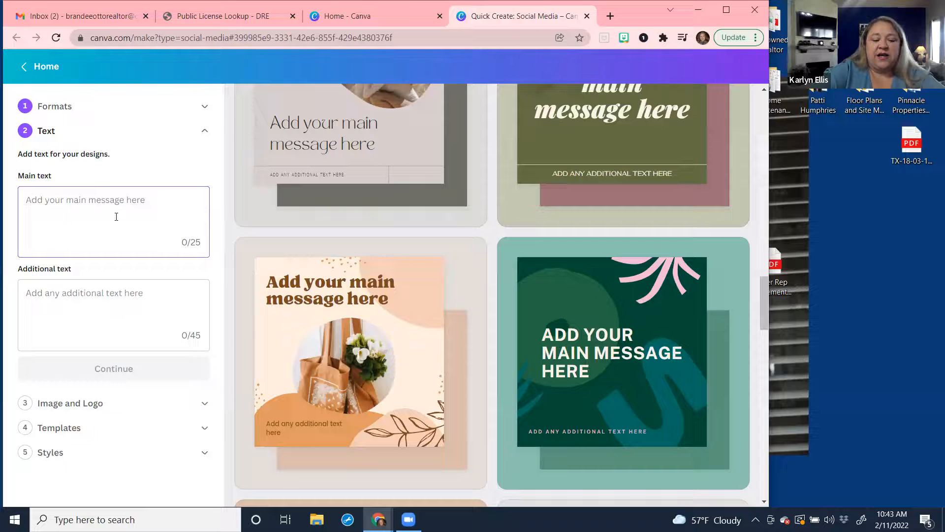
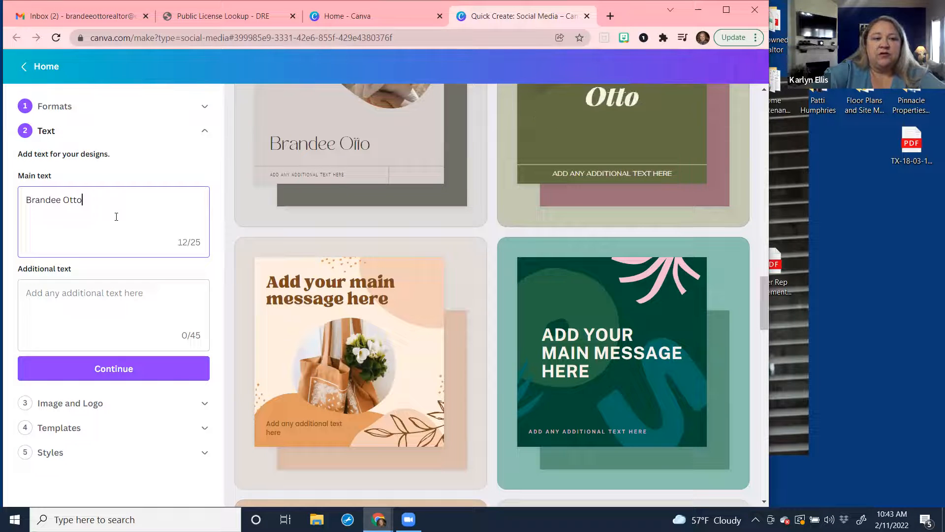
type(" R")
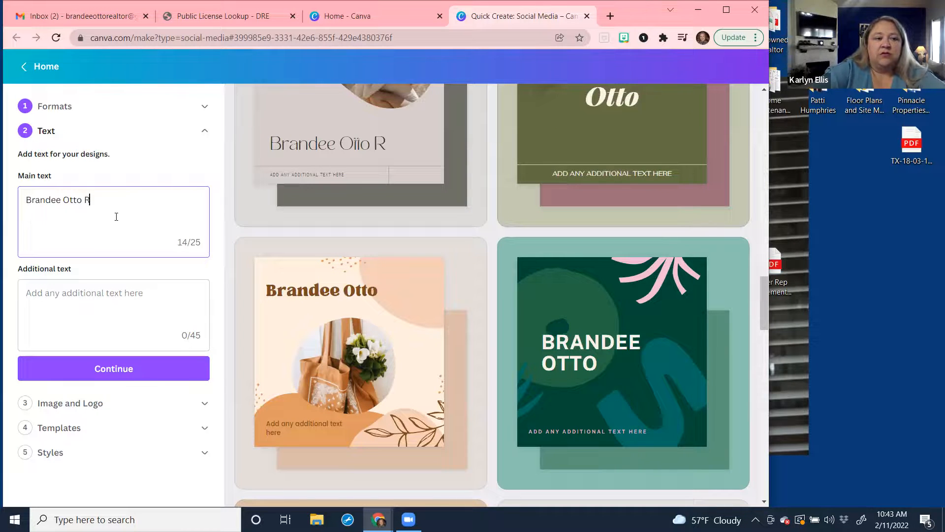
type("EALTOR")
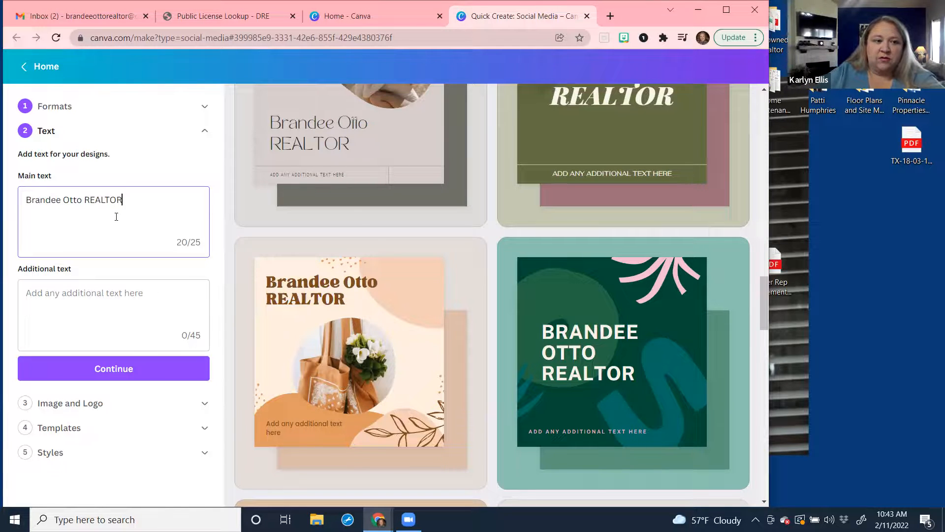
type("®")
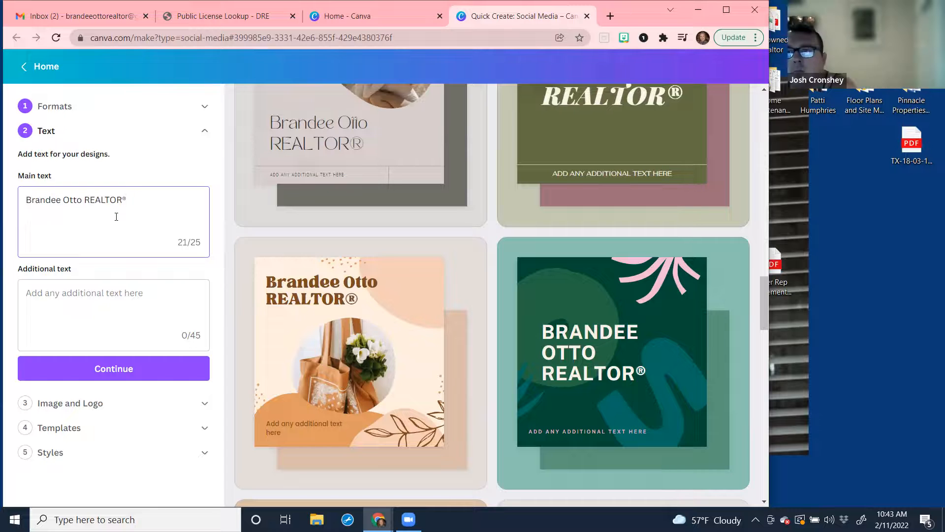
left_click(81, 297)
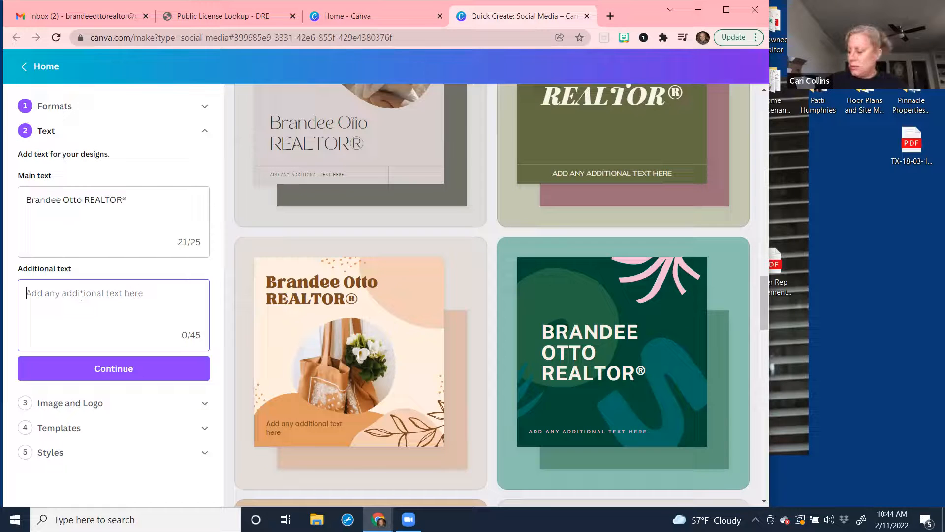
type("Servin")
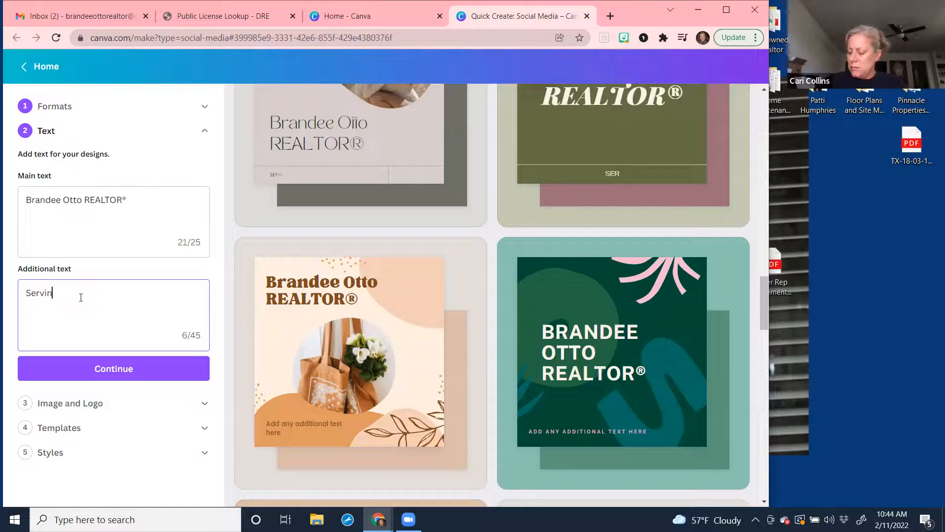
type("g Cent")
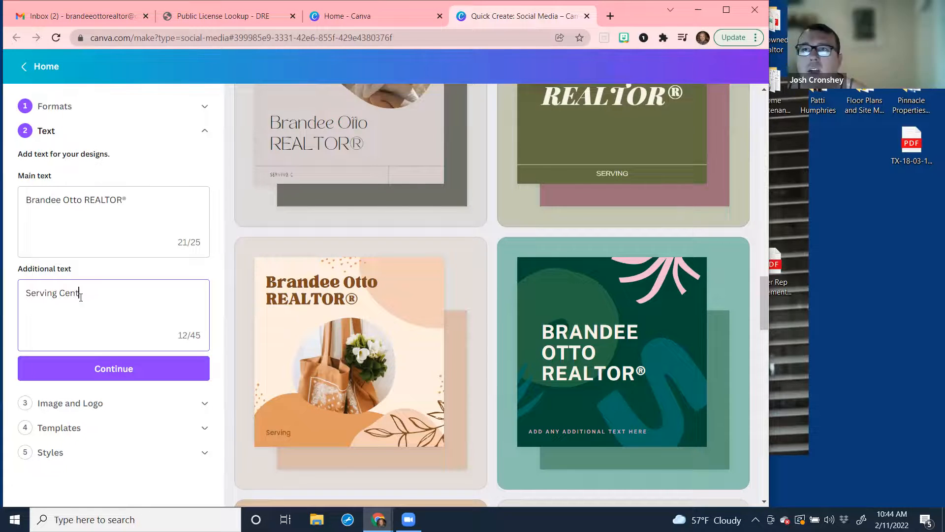
type("ral Tex")
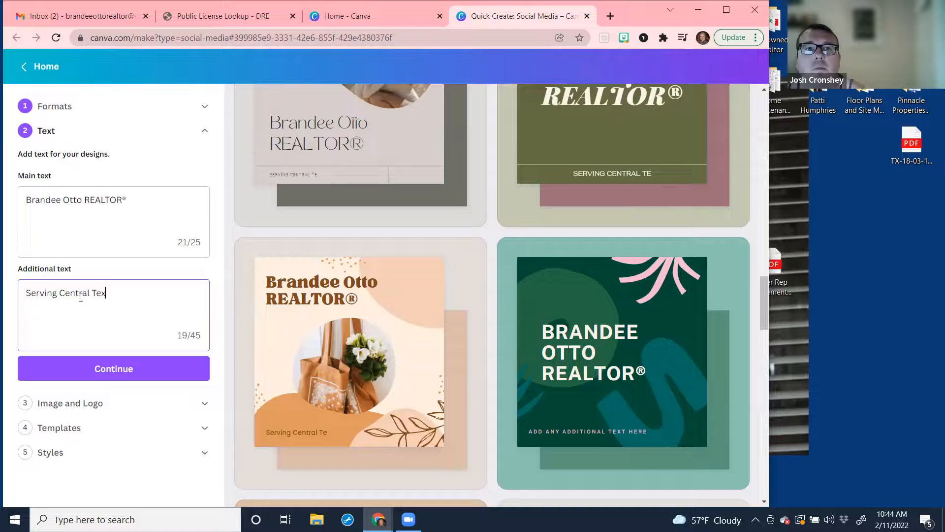
type("as")
Add 'Realty ONE Group Prosper' and the agent's phone number as further lines, then continue.
key("Return")
type("R")
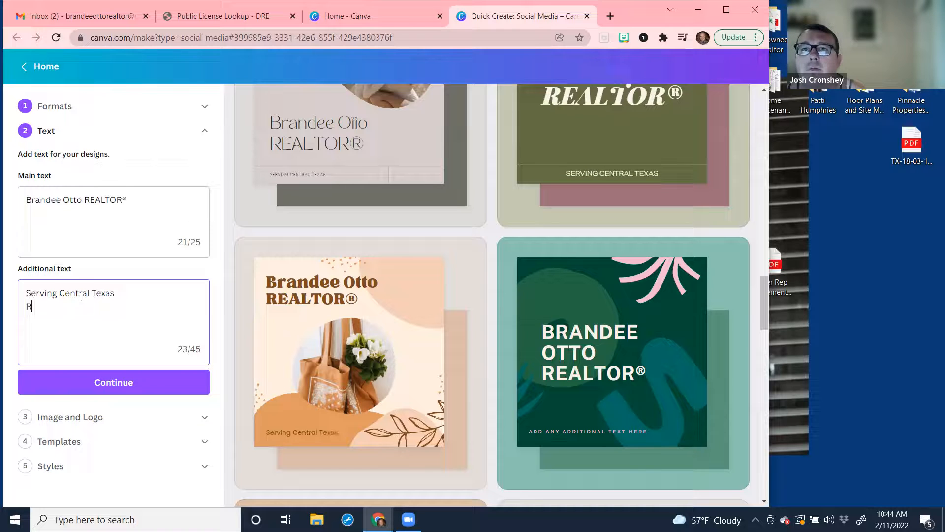
type("ealtyy")
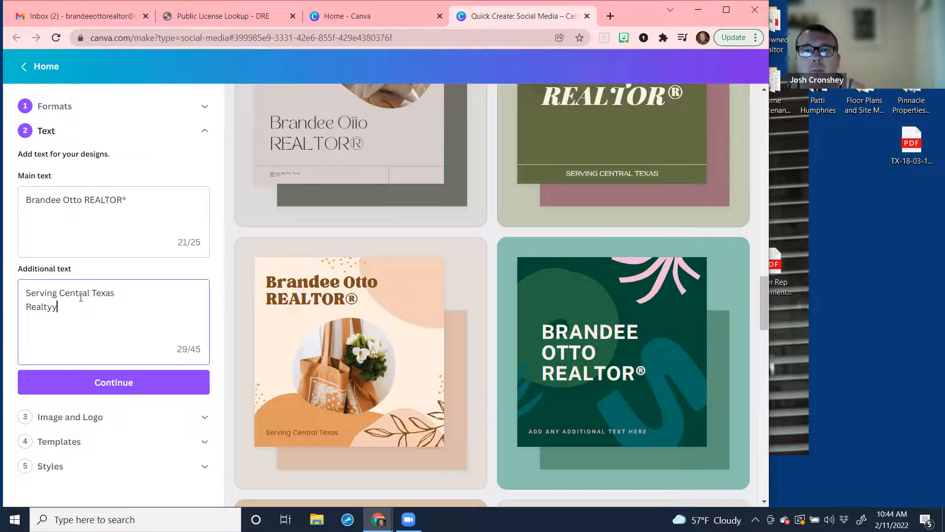
key("BackSpace")
type("ONE ")
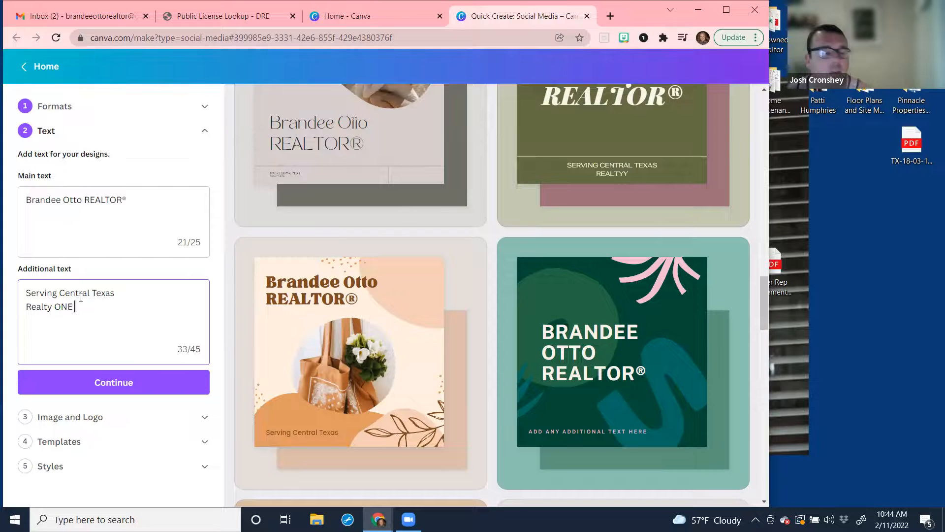
type("Grou Pr")
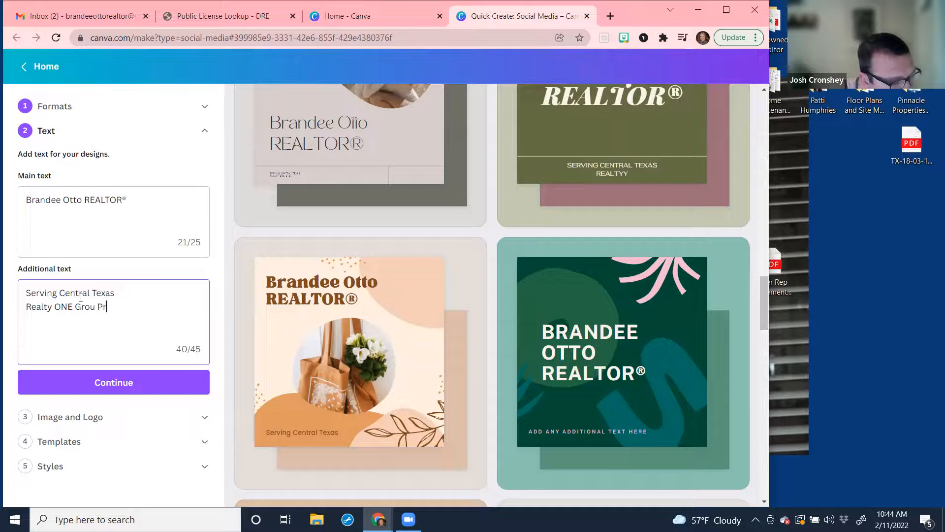
type("o")
key("Left")
key("Left")
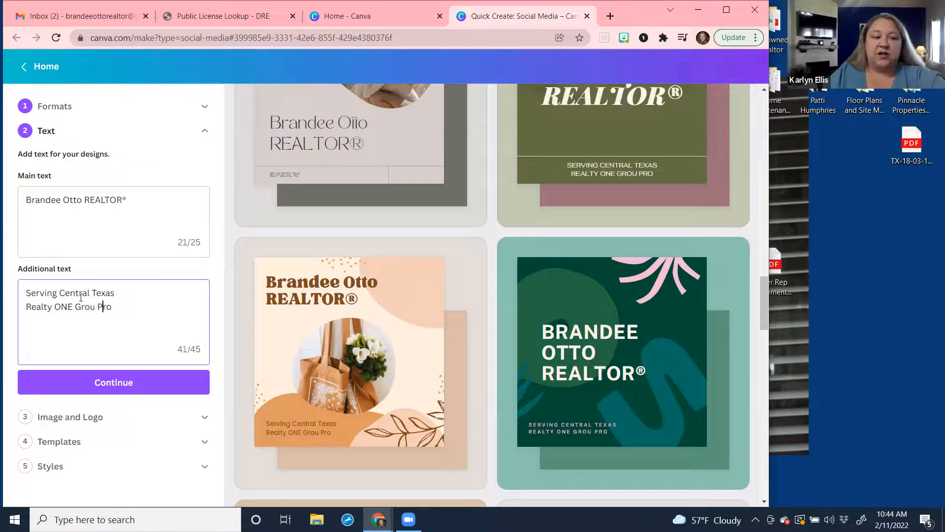
key("Left")
key("Left")
type("p")
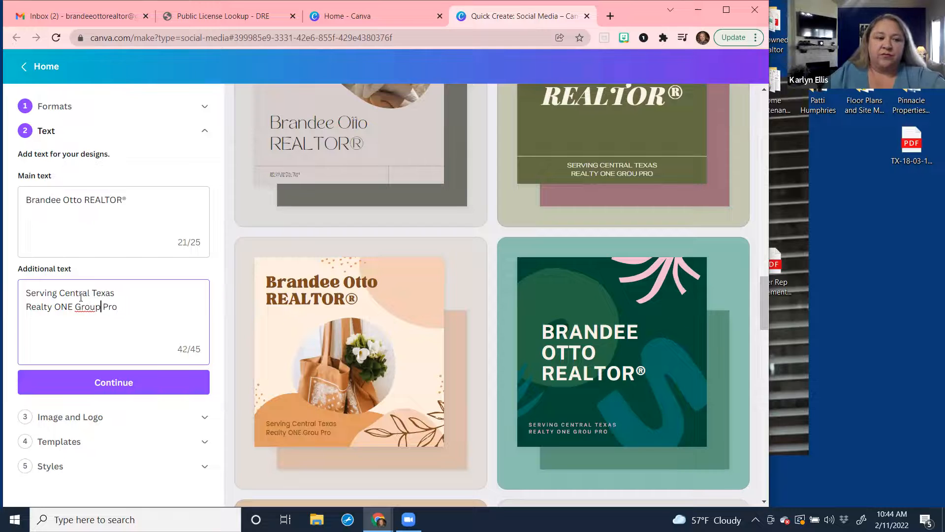
key("End")
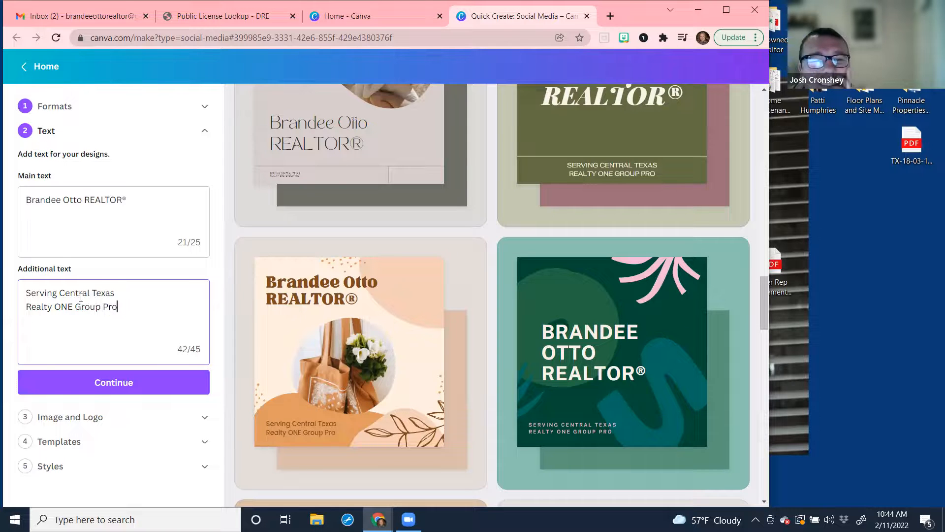
type("sper")
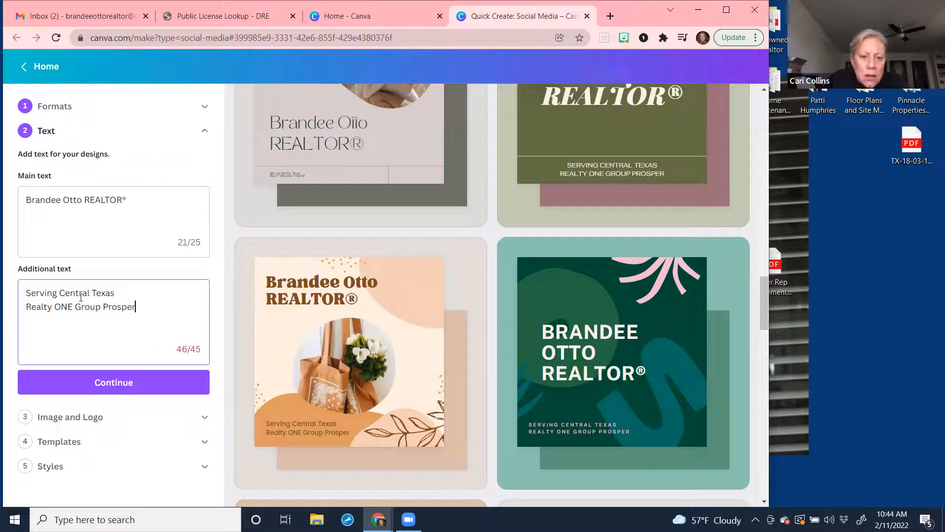
key("Return")
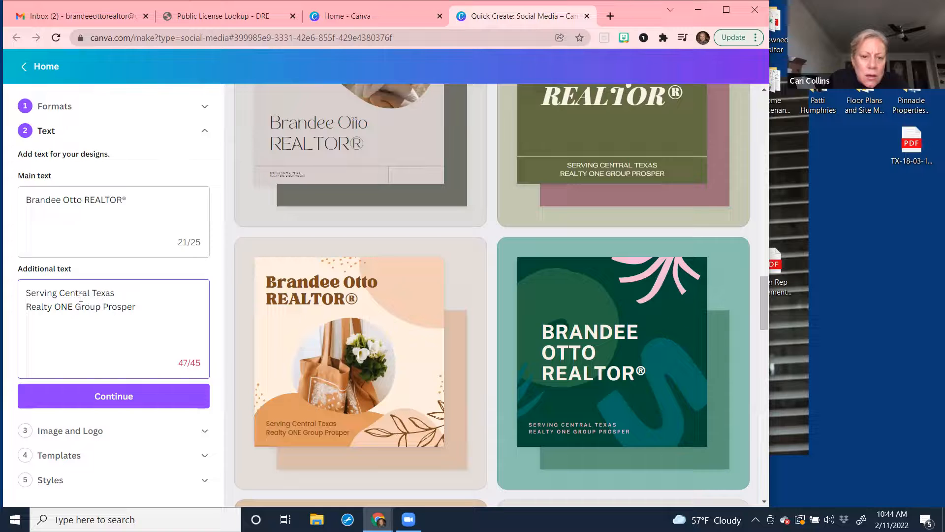
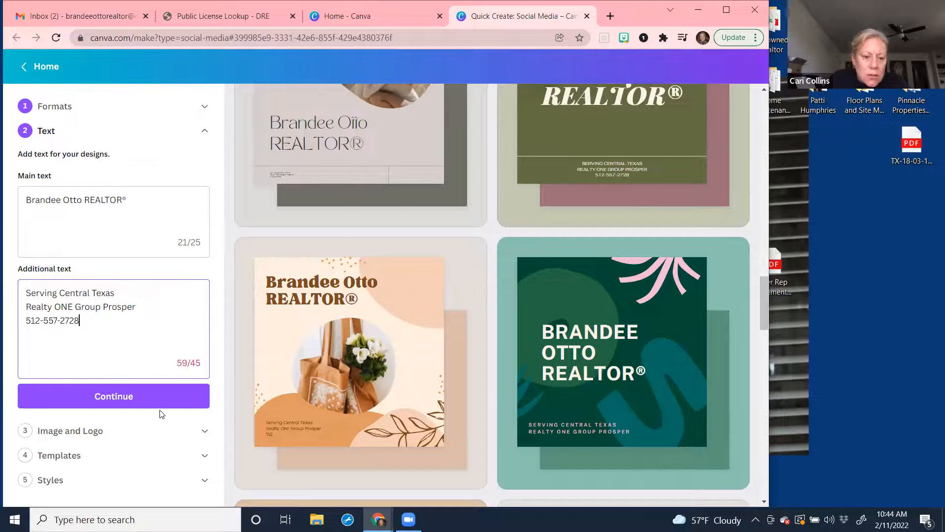
left_click(144, 406)
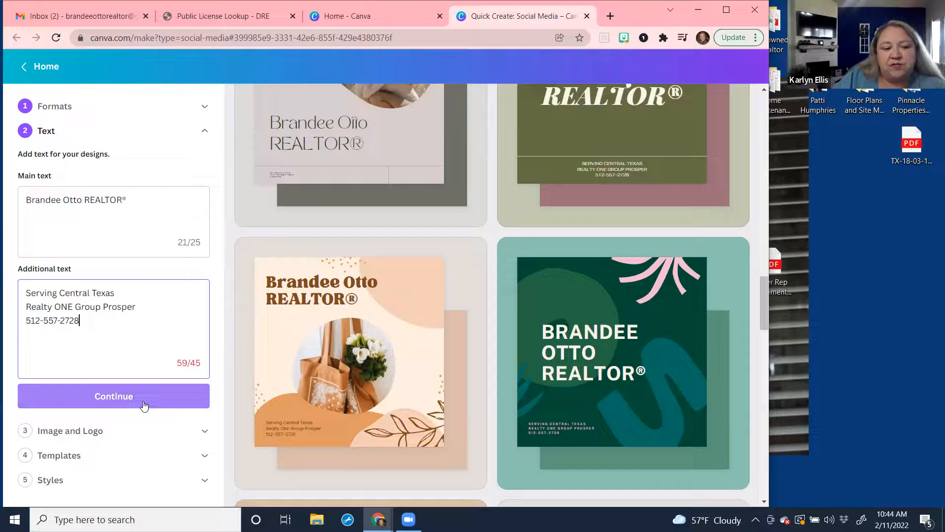
left_click(142, 401)
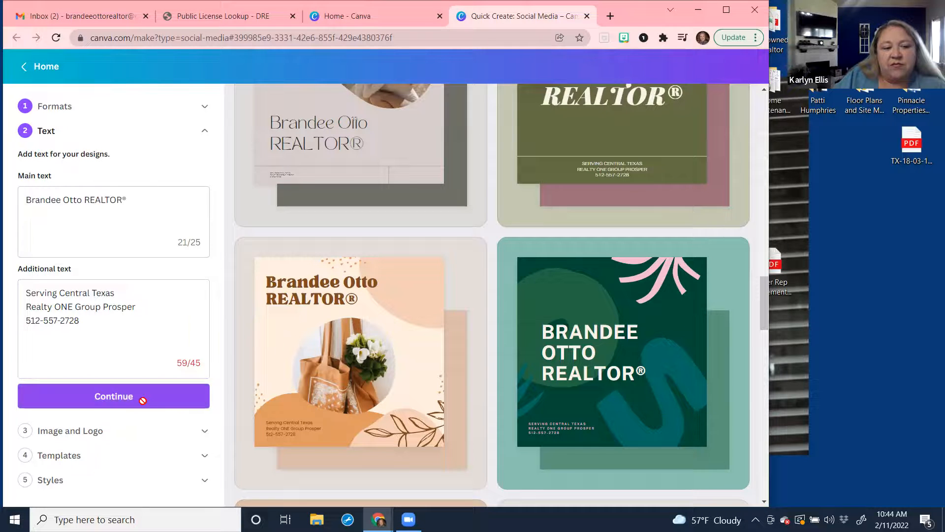
Advance to the Image and Logo step and browse through the uploaded images.
left_click(143, 401)
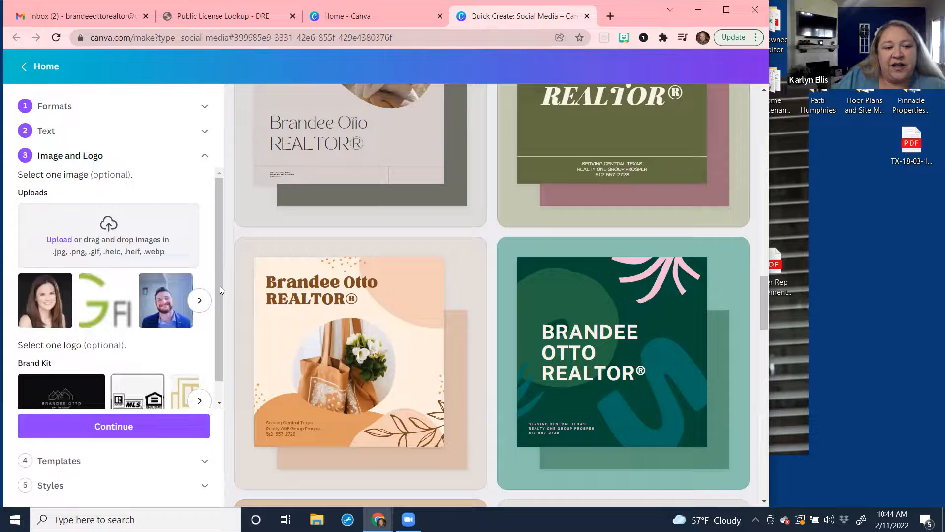
scroll(220, 374, "down", 1)
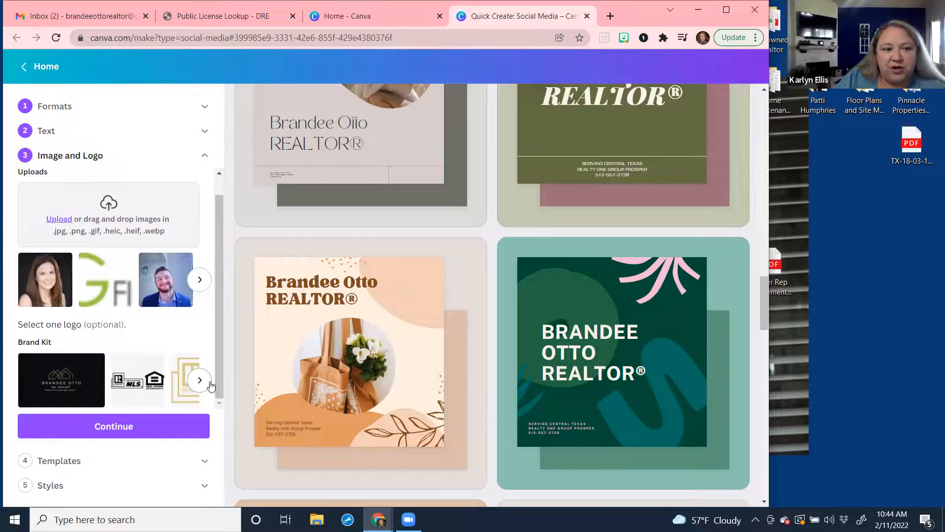
left_click(199, 280)
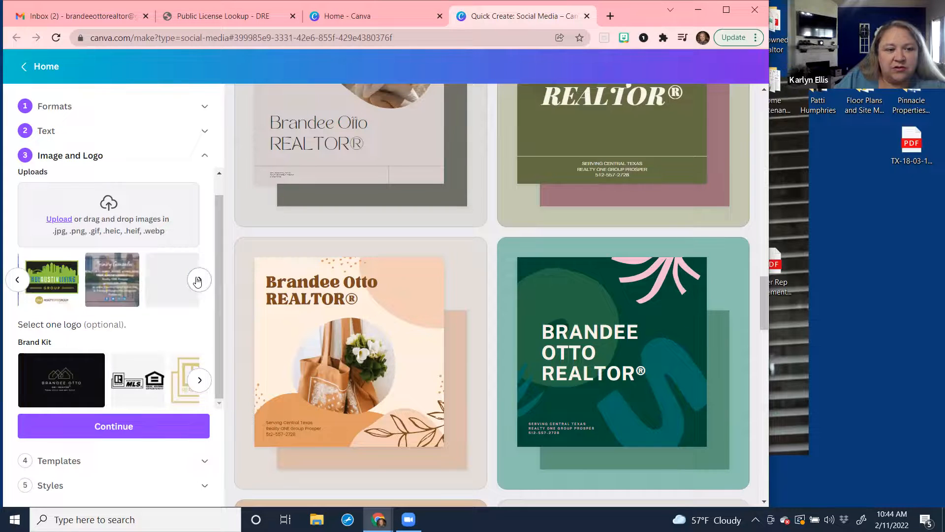
left_click(199, 280)
left_click(198, 280)
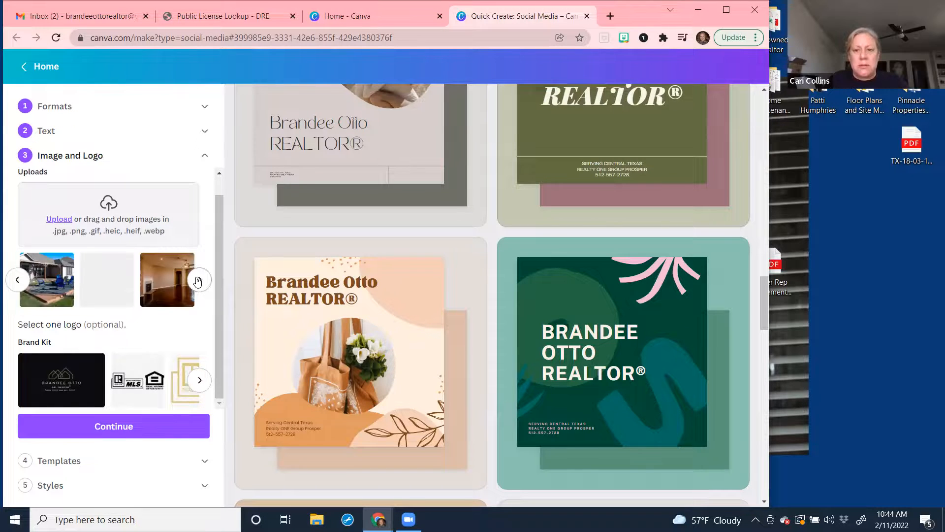
left_click(199, 280)
left_click(198, 280)
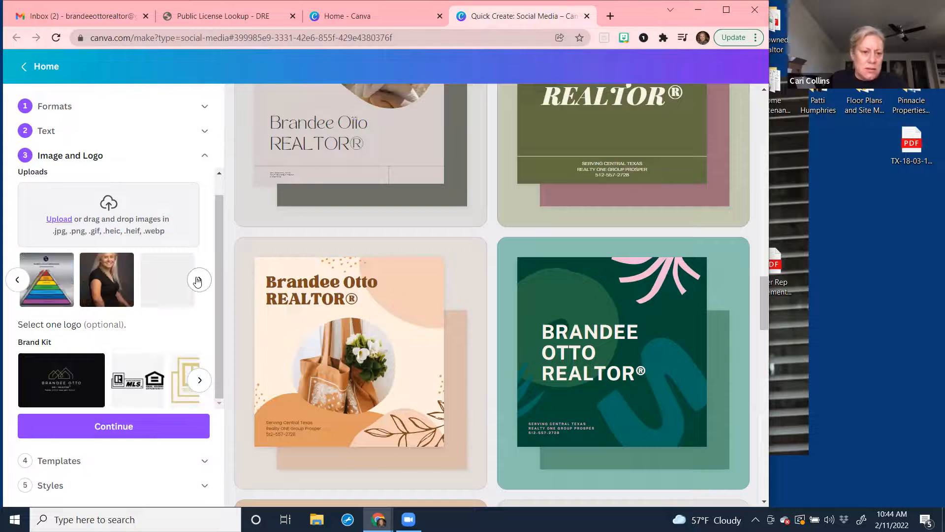
left_click(198, 280)
left_click(198, 280)
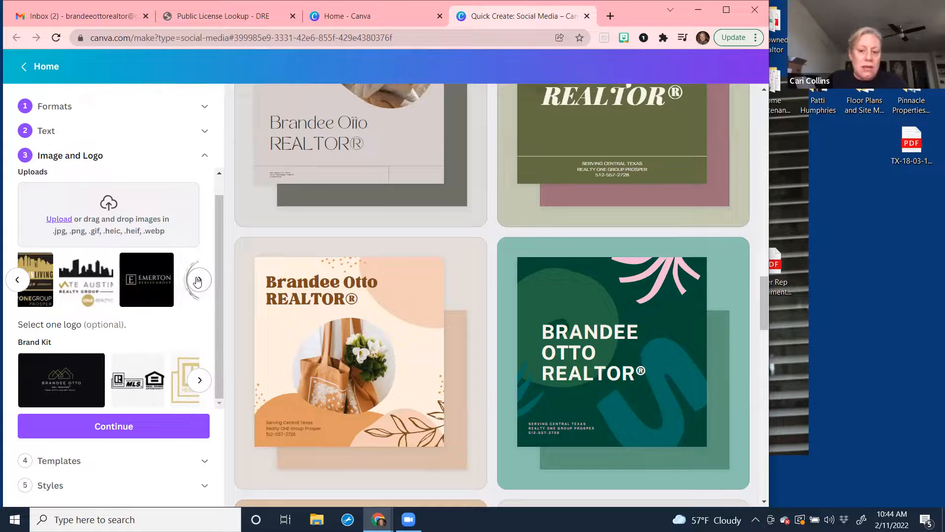
left_click(198, 280)
left_click(199, 280)
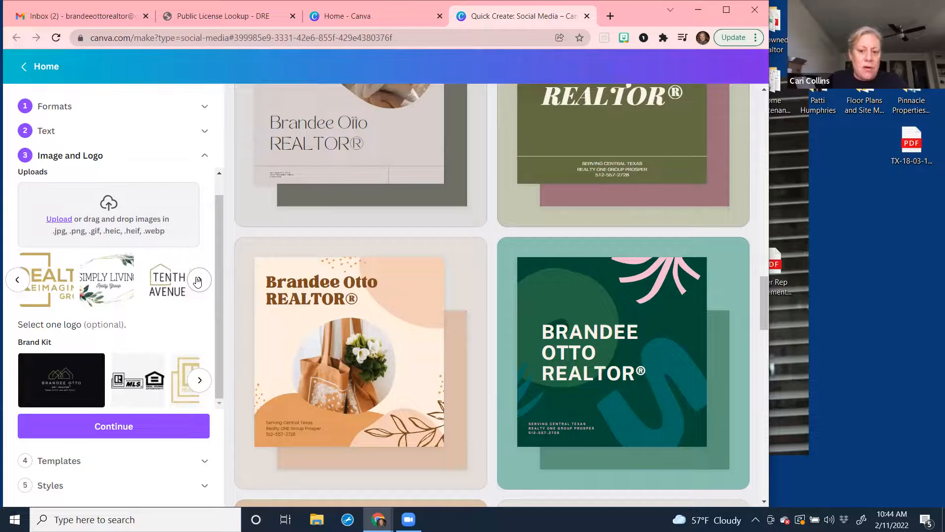
left_click(198, 280)
left_click(198, 280)
left_click(197, 281)
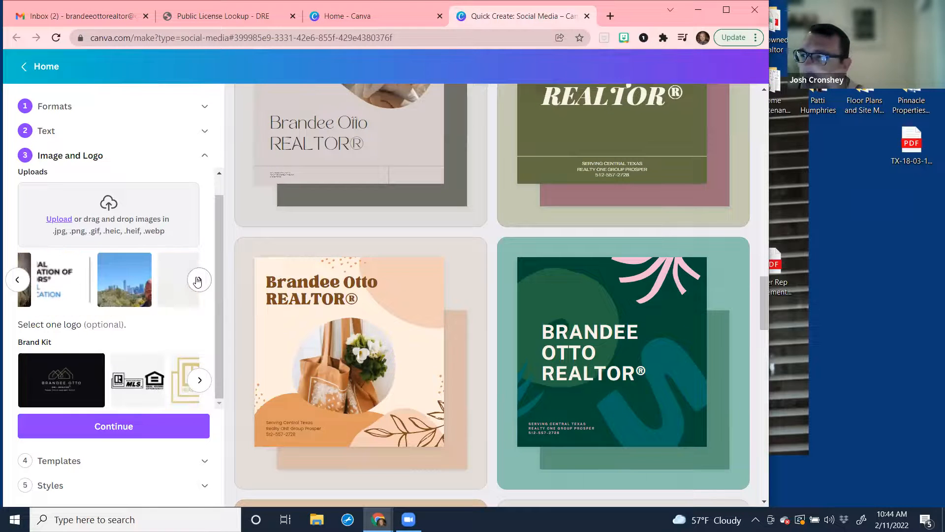
left_click(18, 279)
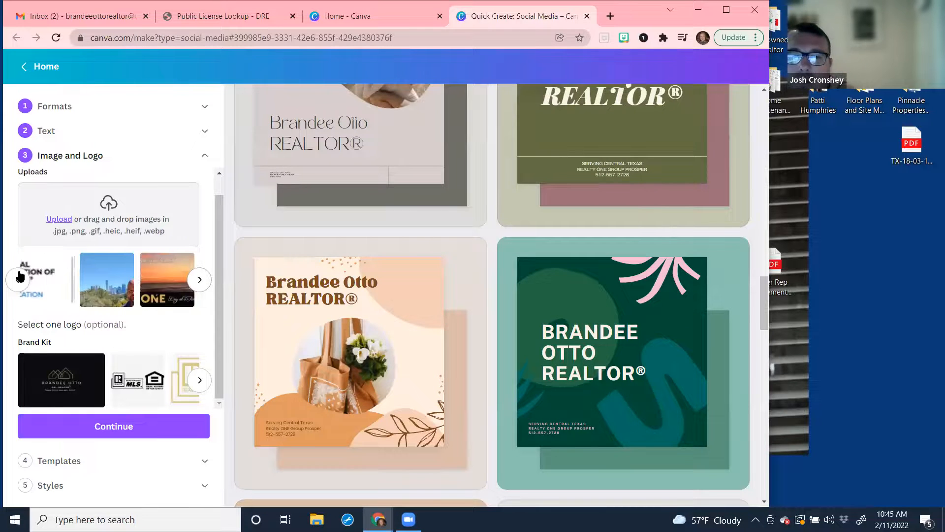
Pick the headshot image and the Realty ONE Group Prosper Brand Kit logo, then continue to Templates.
left_click(167, 290)
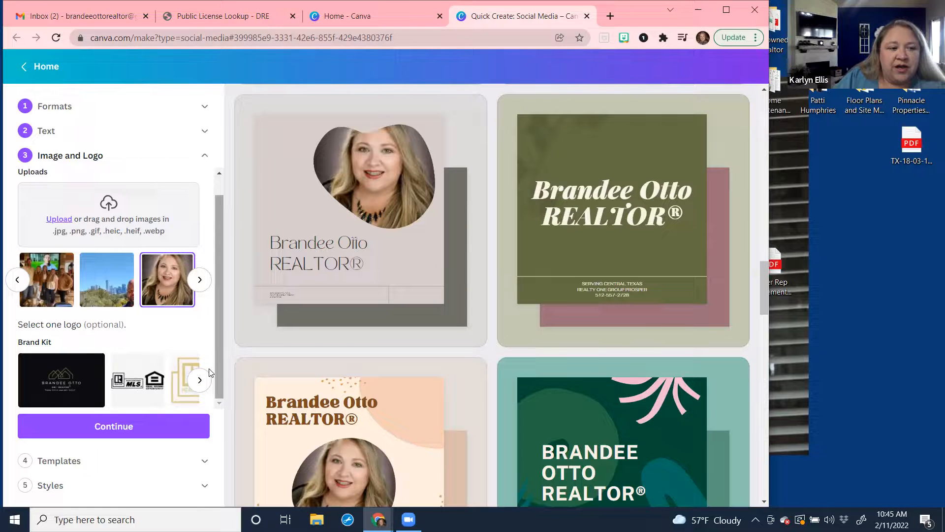
left_click(200, 390)
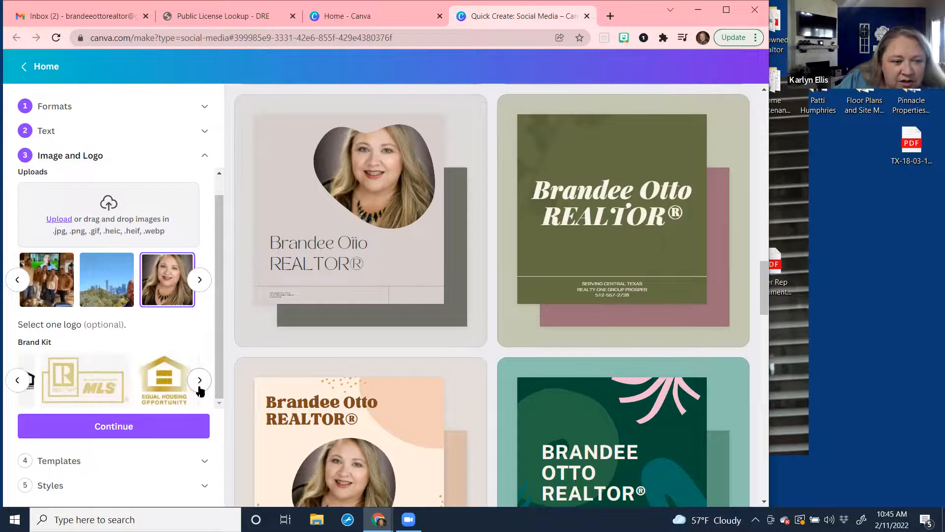
left_click(200, 380)
left_click(200, 380)
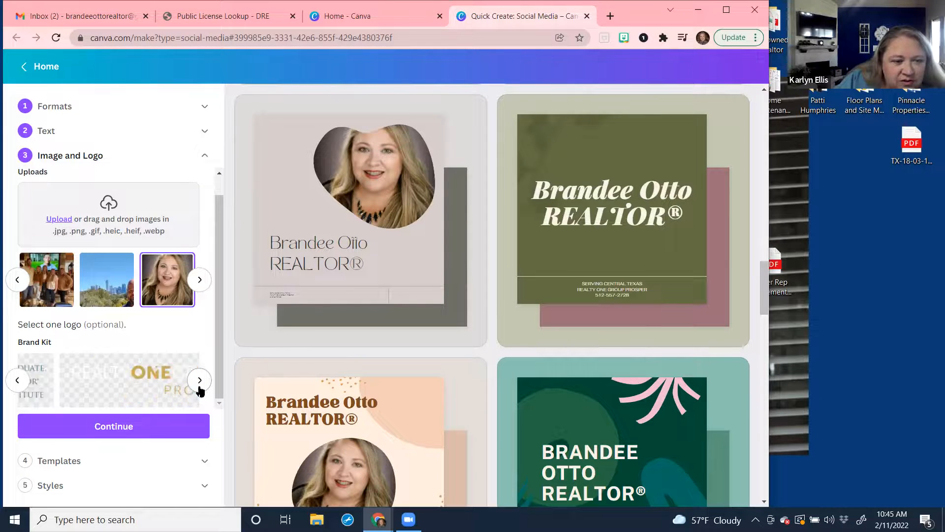
left_click(157, 387)
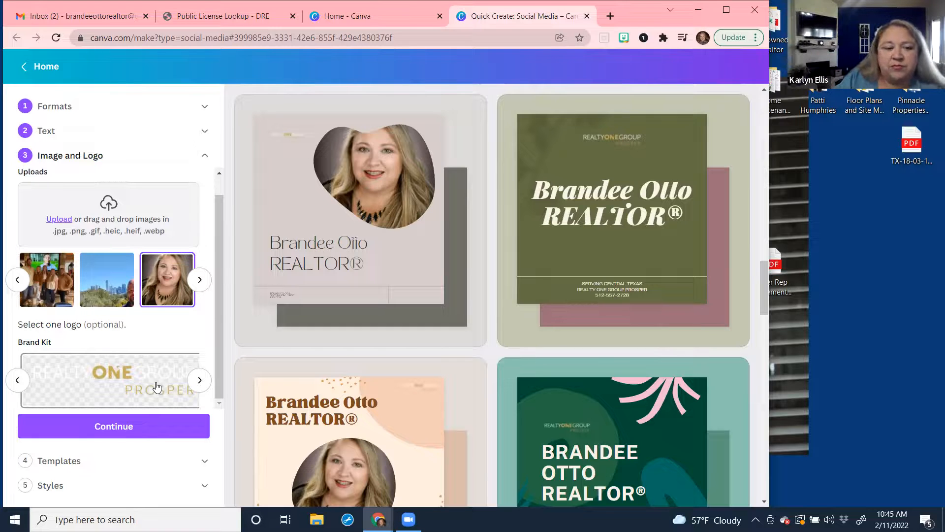
left_click(123, 431)
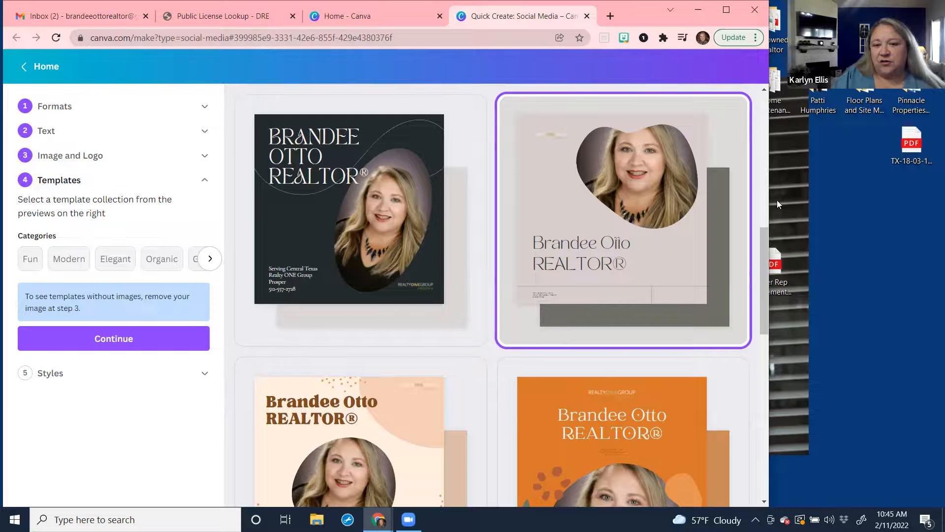
scroll(766, 307, "down", 3)
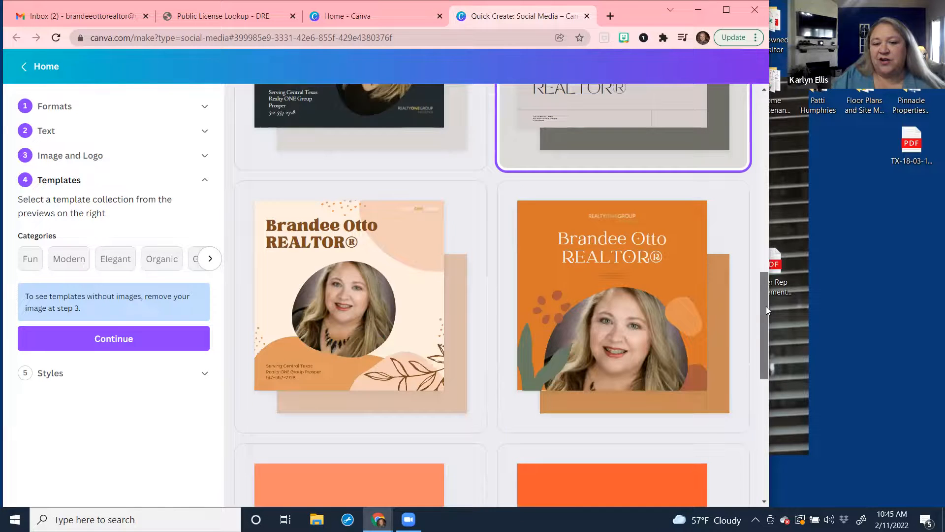
scroll(766, 301, "down", 1)
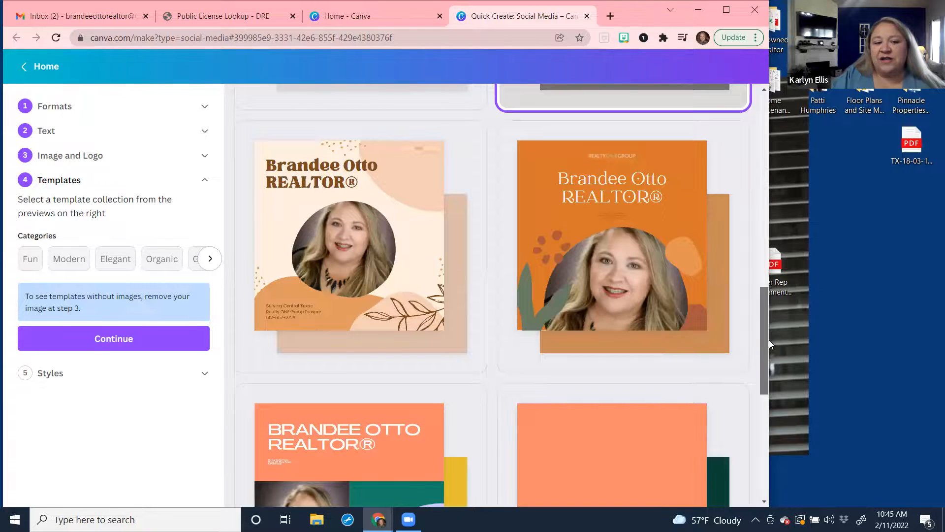
scroll(669, 339, "down", 3)
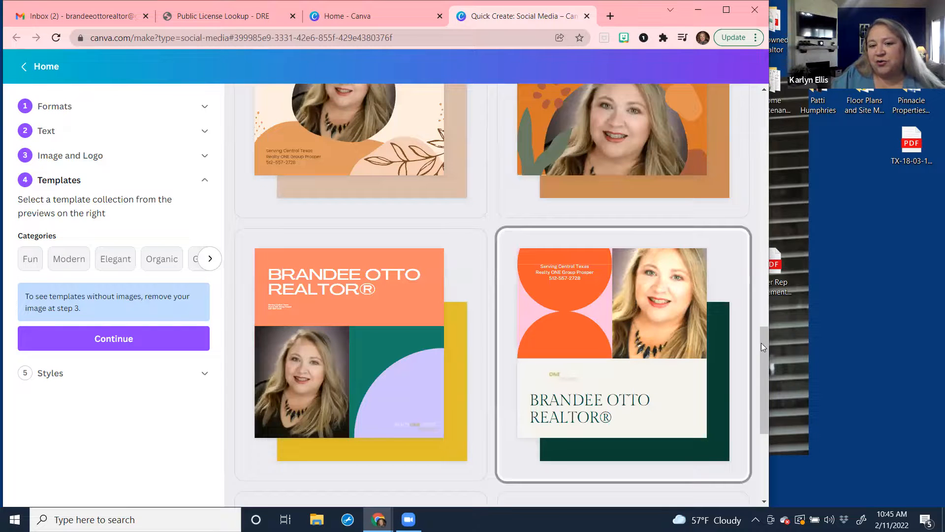
left_click_drag(766, 342, 768, 424)
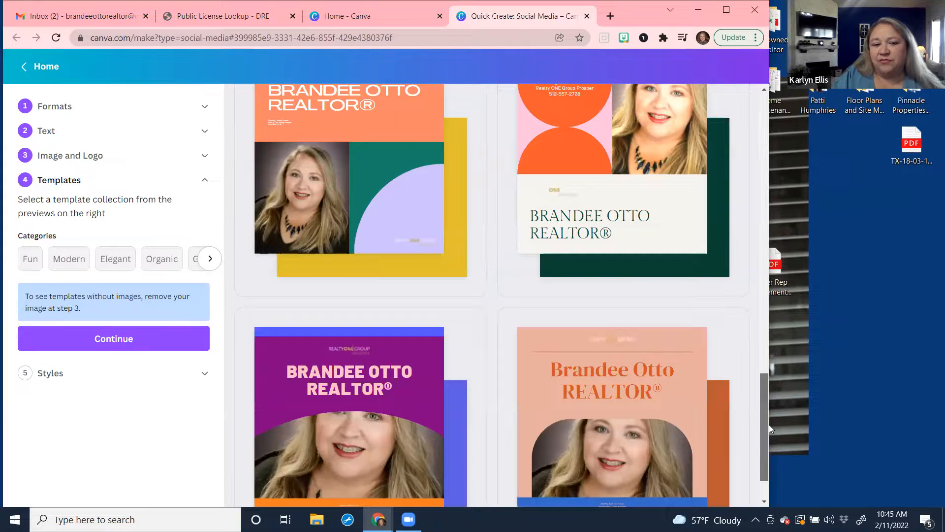
scroll(768, 424, "down", 2)
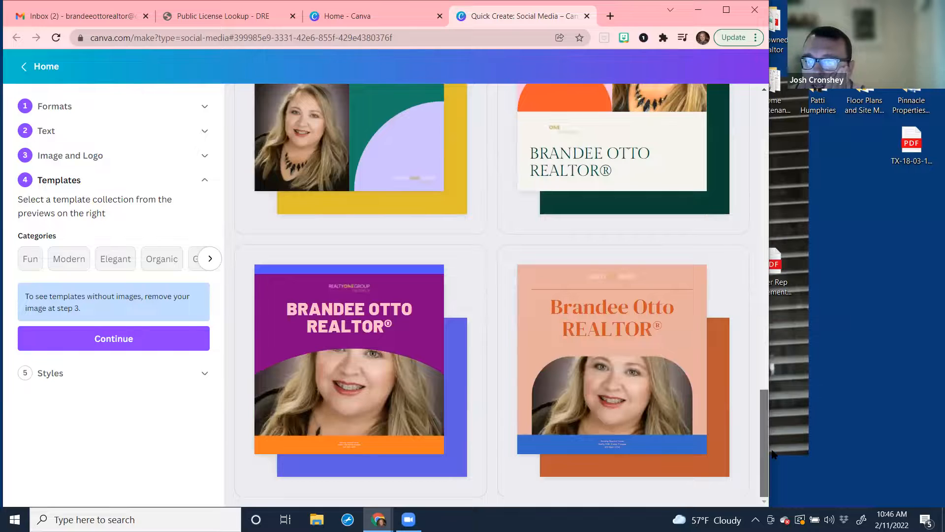
left_click(136, 344)
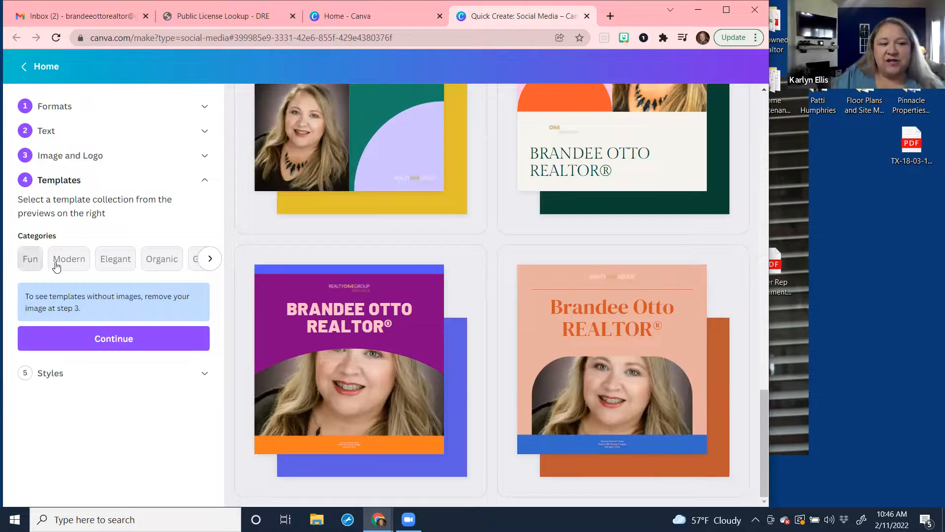
left_click(30, 260)
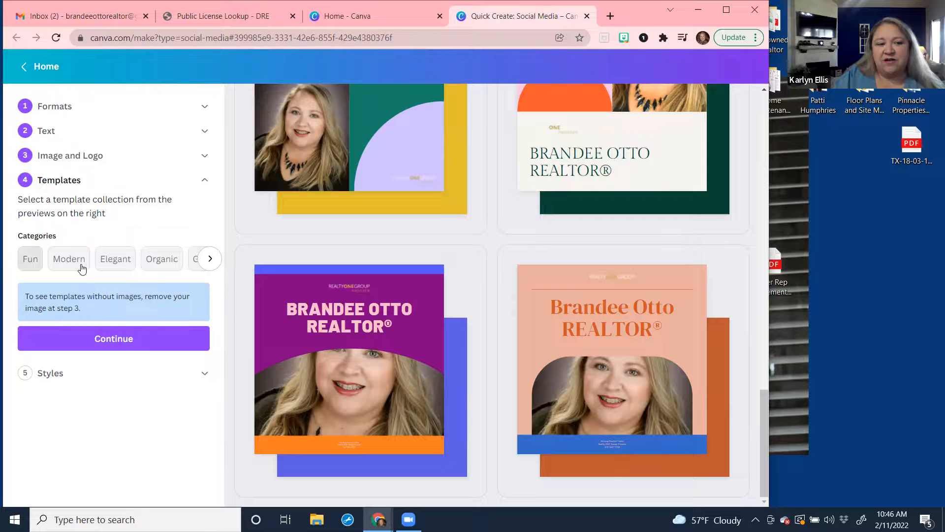
left_click(211, 259)
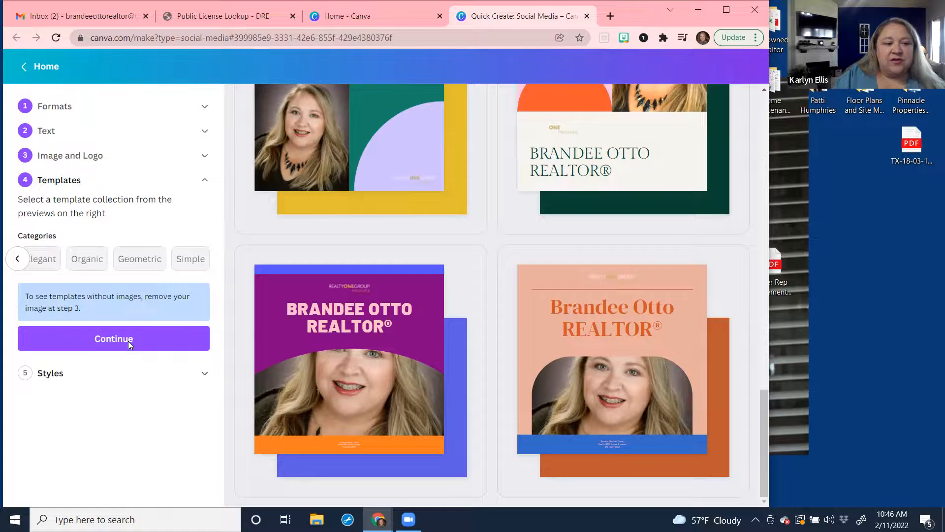
Move to the Styles step and apply the Brand Kit colour palette.
left_click(159, 370)
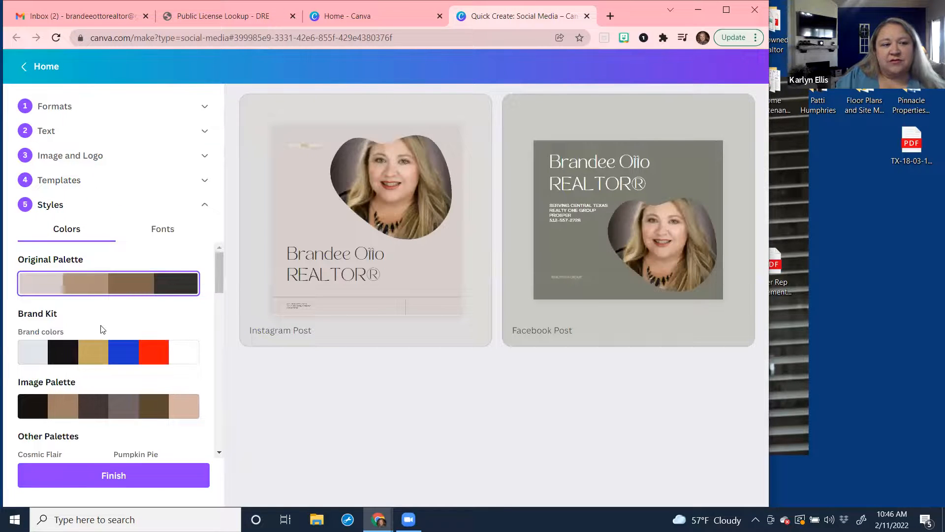
left_click(96, 355)
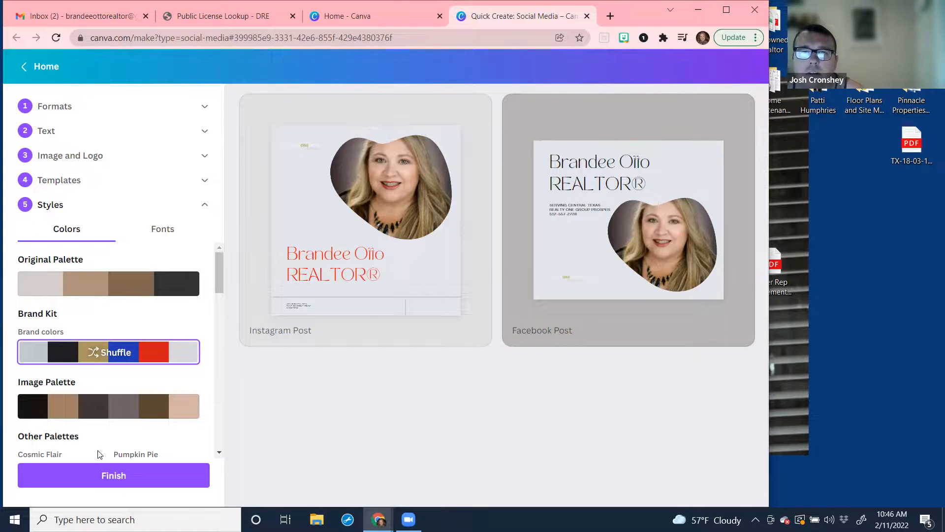
Finish the Instagram and Facebook posts and dismiss the 'Your designs are ready!' notice.
left_click(113, 476)
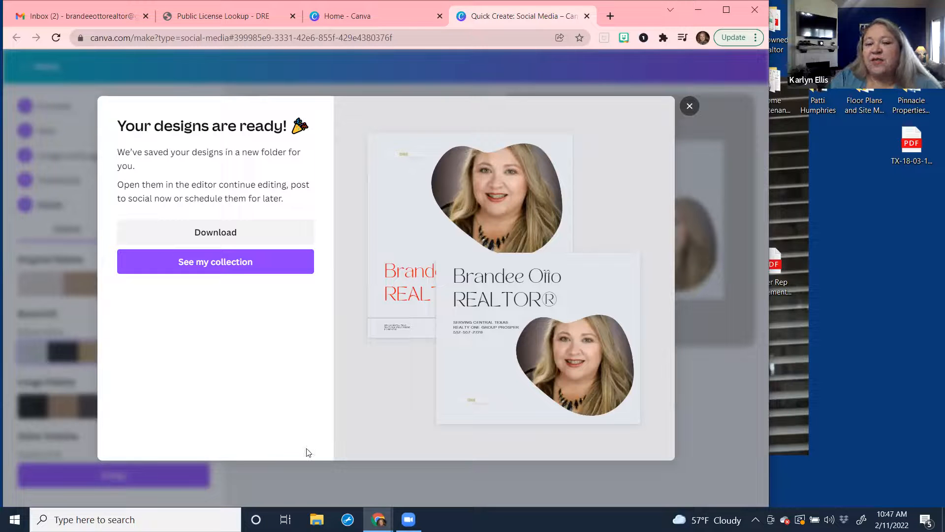
left_click(690, 107)
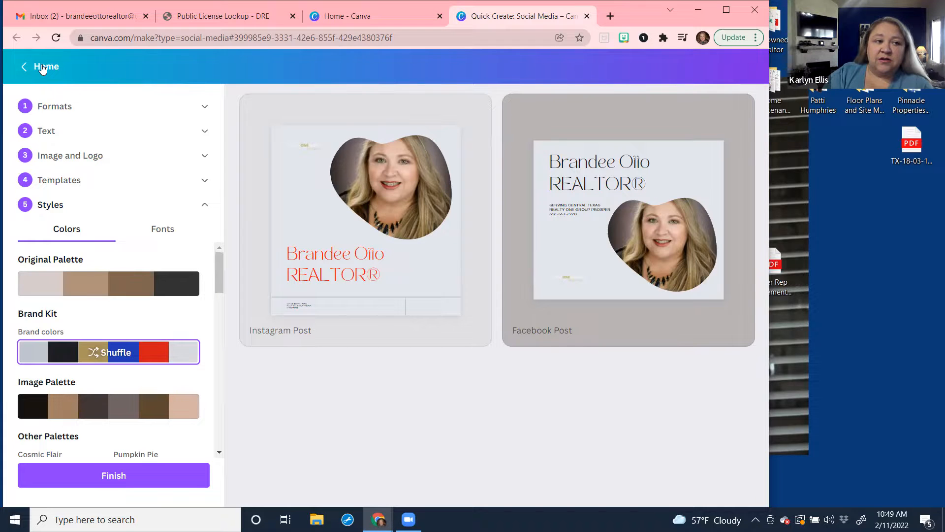
Discard the unsaved collection and scroll Canva Home down to Recent designs.
left_click(48, 65)
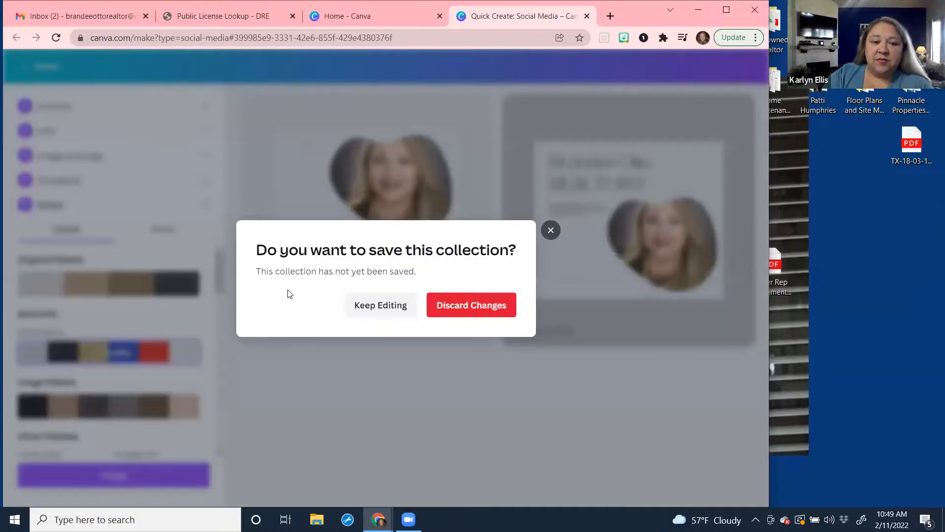
left_click(476, 303)
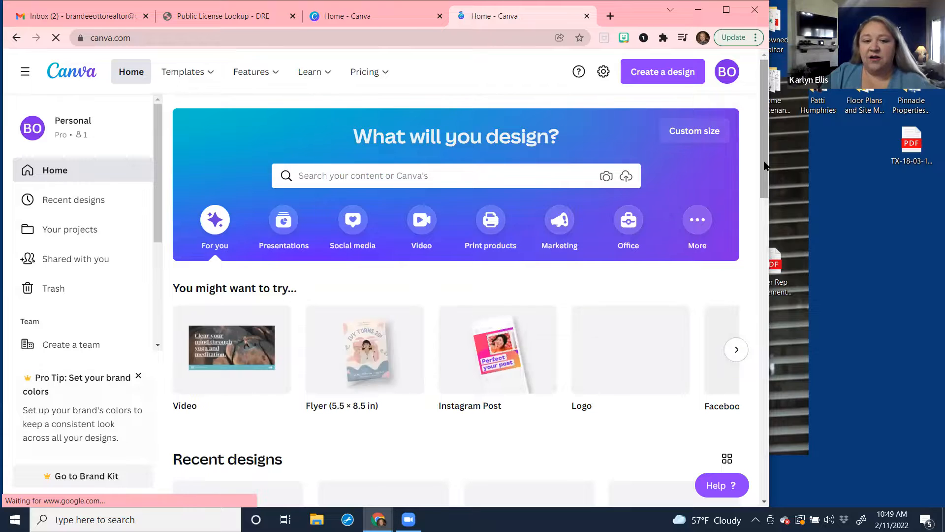
scroll(769, 282, "down", 7)
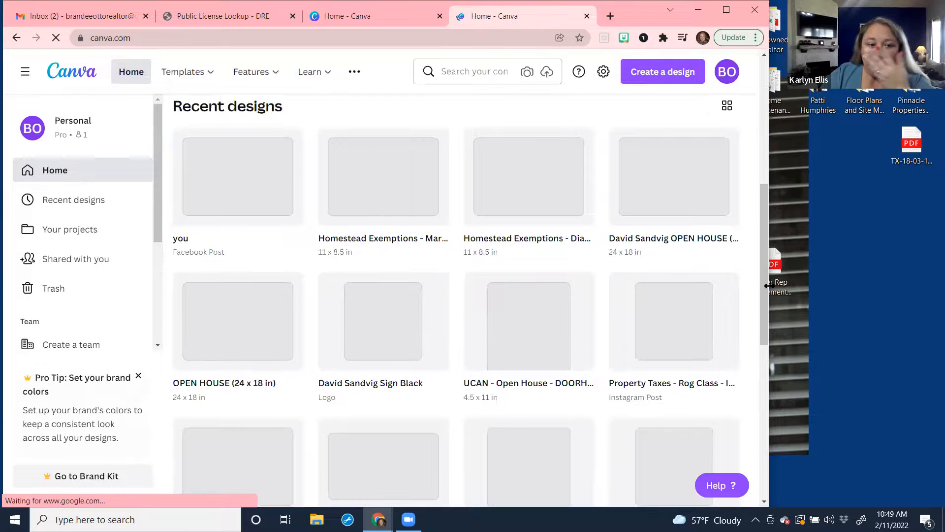
Open the 'Property Taxes - Rog Class' Instagram post from Recent designs.
left_click(677, 338)
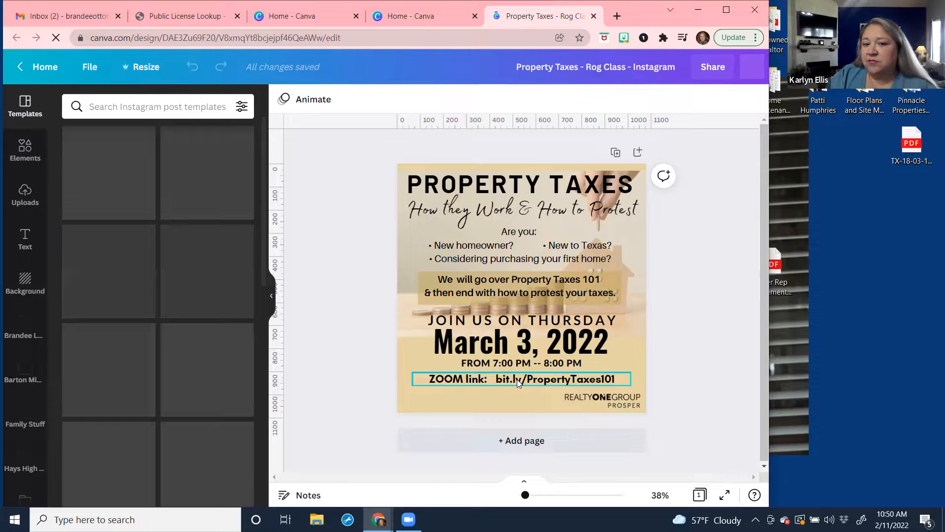
Undo the accidental move of the ZOOM link line and copy its text box.
right_click(516, 379)
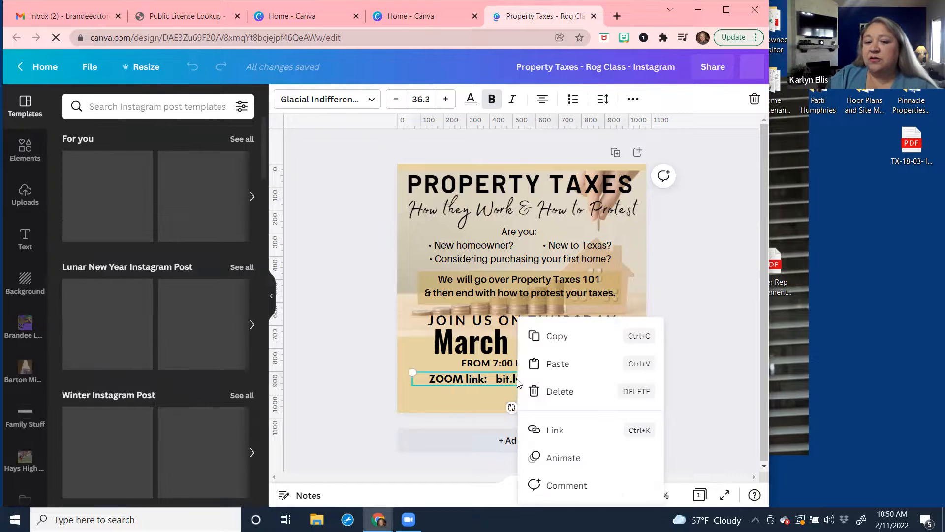
left_click(550, 430)
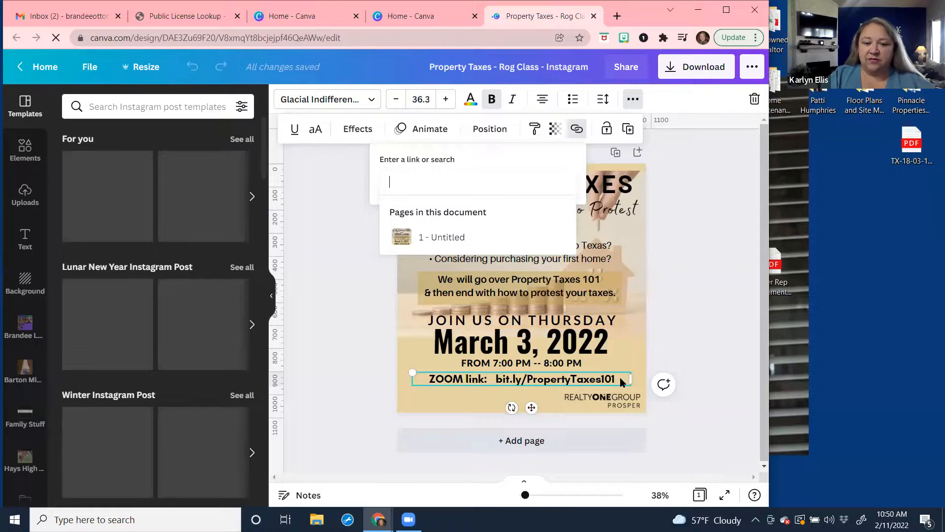
left_click(564, 381)
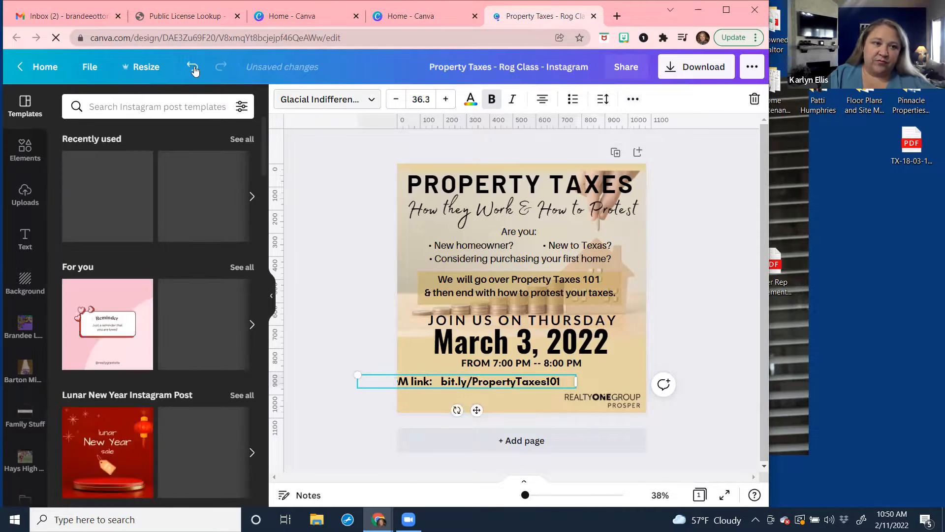
key("ctrl+z")
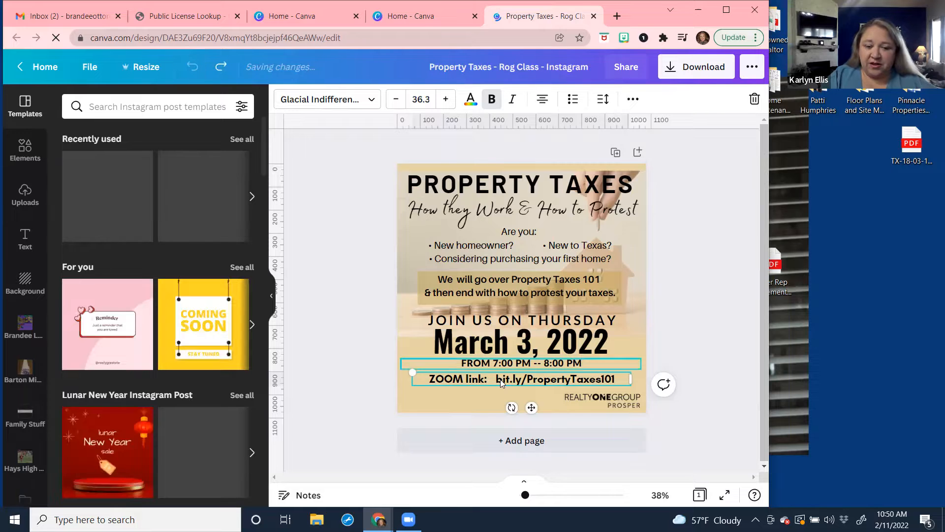
right_click(501, 383)
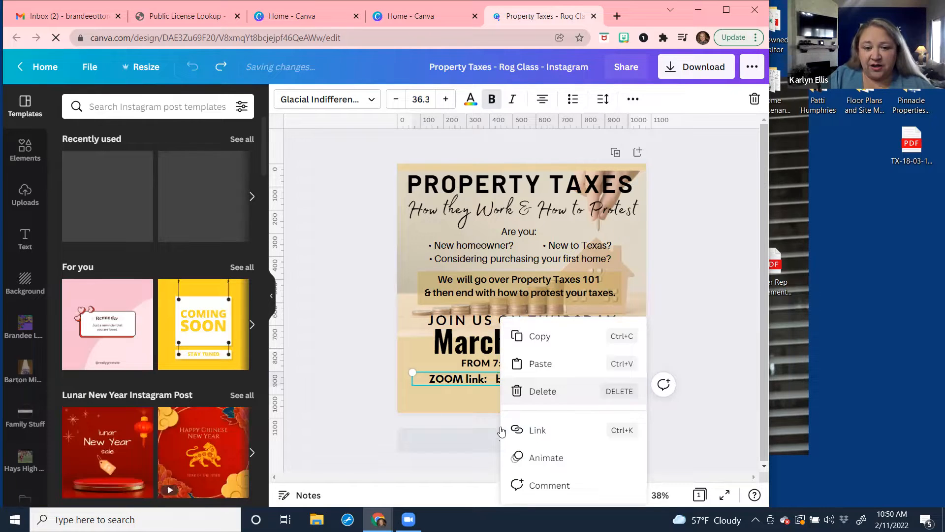
left_click(536, 339)
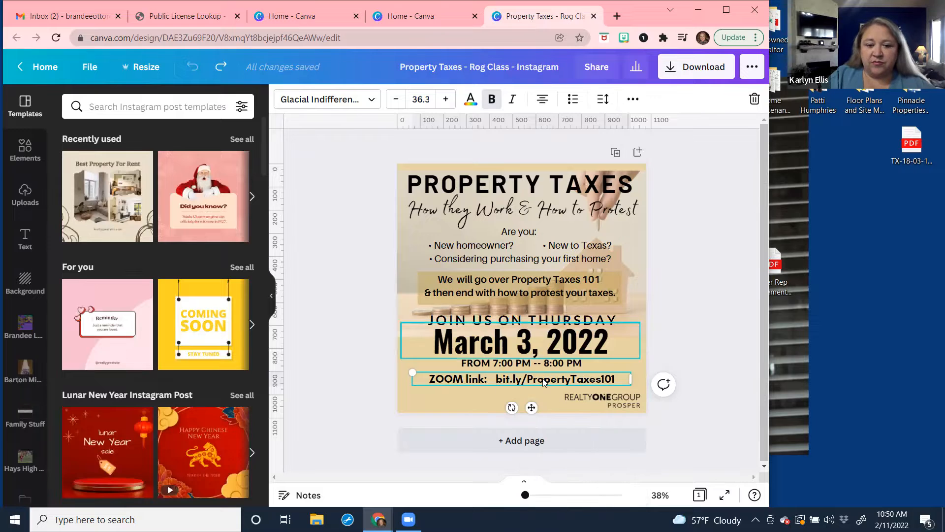
Link the ZOOM text to bit.ly/PropertyTaxes101.
right_click(544, 382)
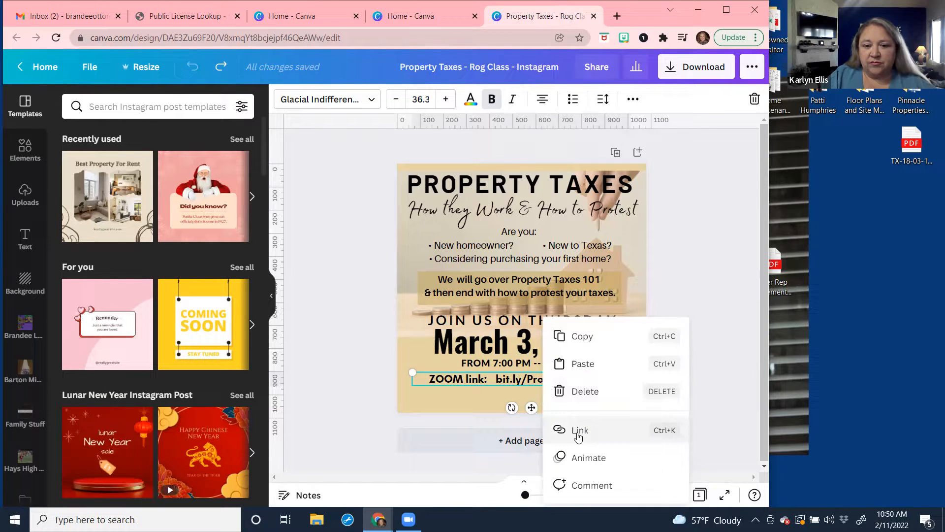
left_click(579, 431)
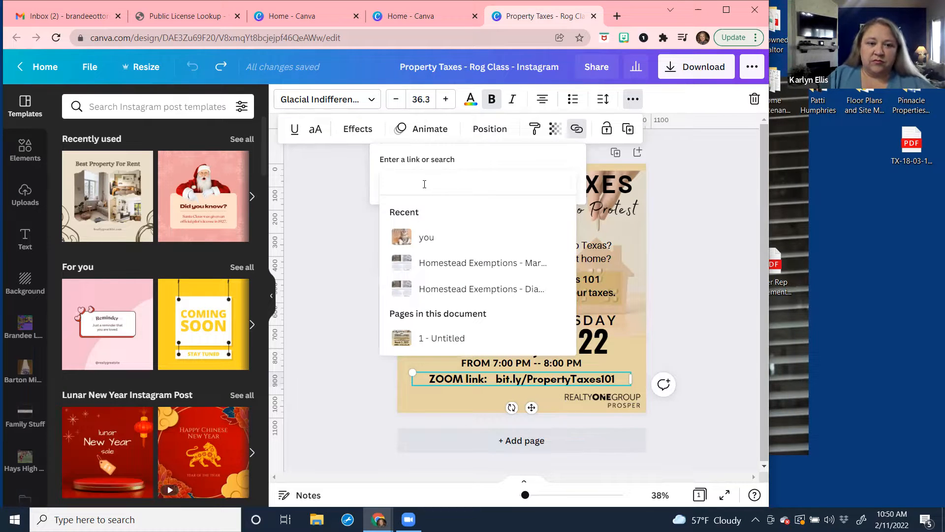
right_click(425, 186)
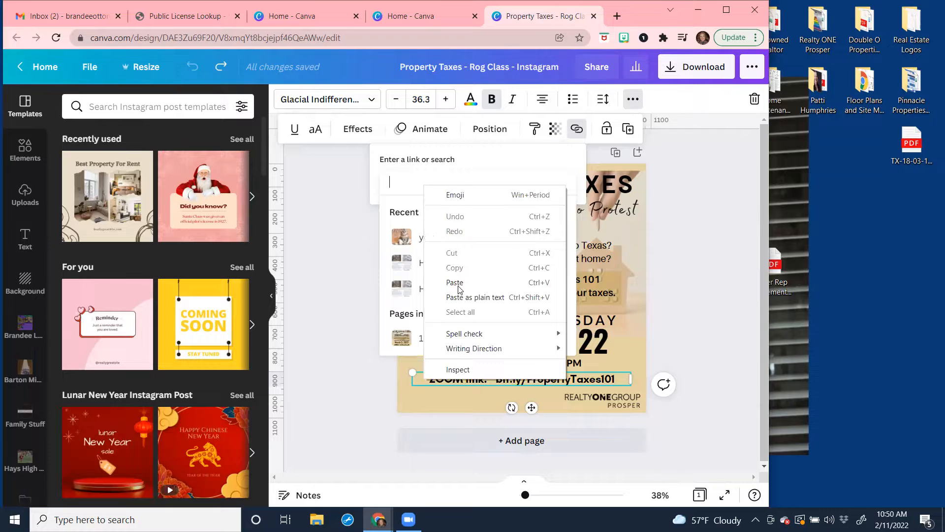
left_click(436, 171)
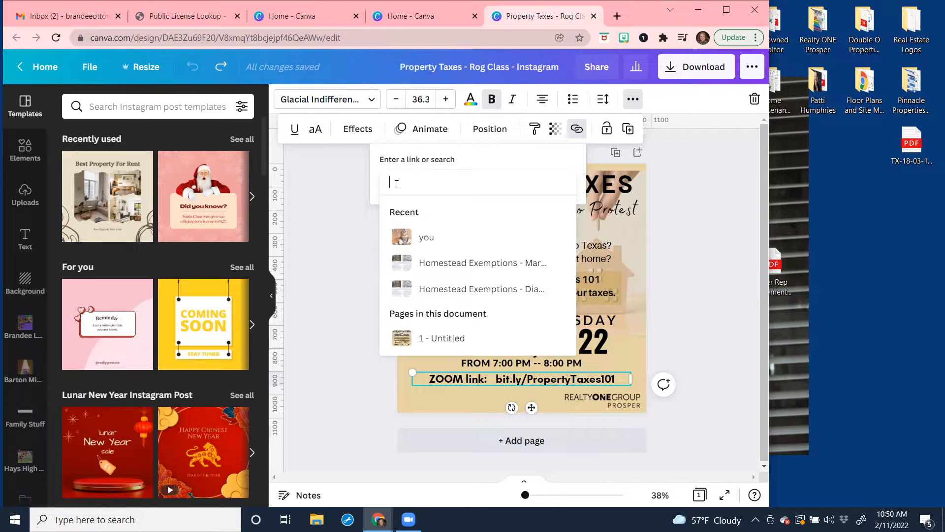
type("bit.")
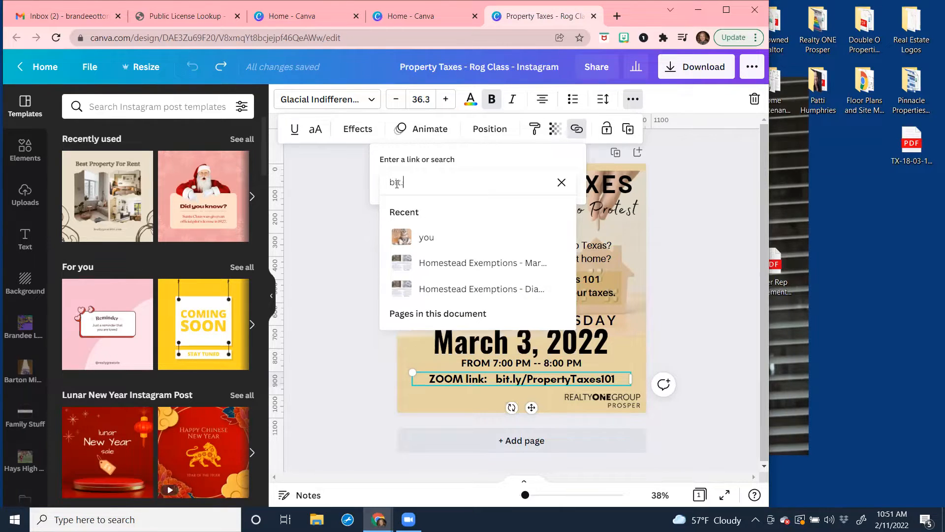
type("ly/PropertyTaxes1010")
key("BackSpace")
key("Return")
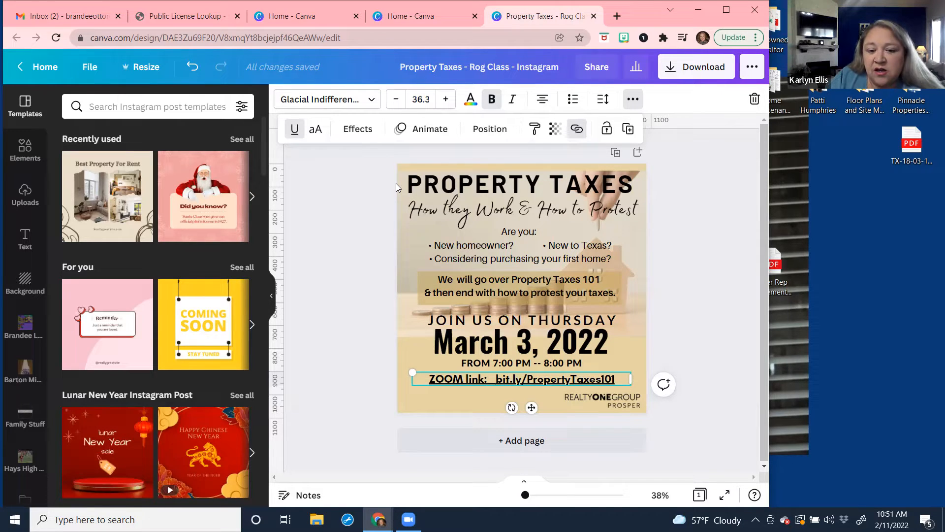
Download the Property Taxes post as a 1080 × 1080 PNG and dismiss the share notice.
left_click(672, 68)
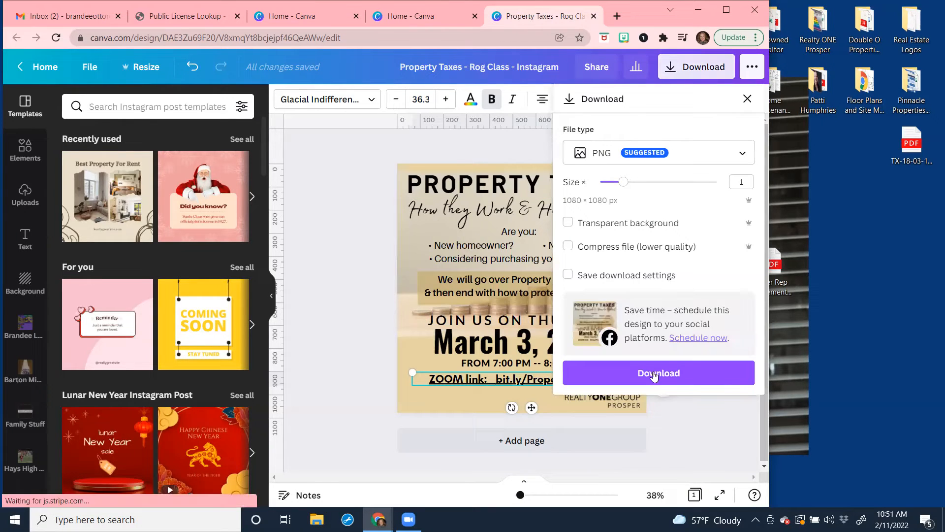
left_click(655, 376)
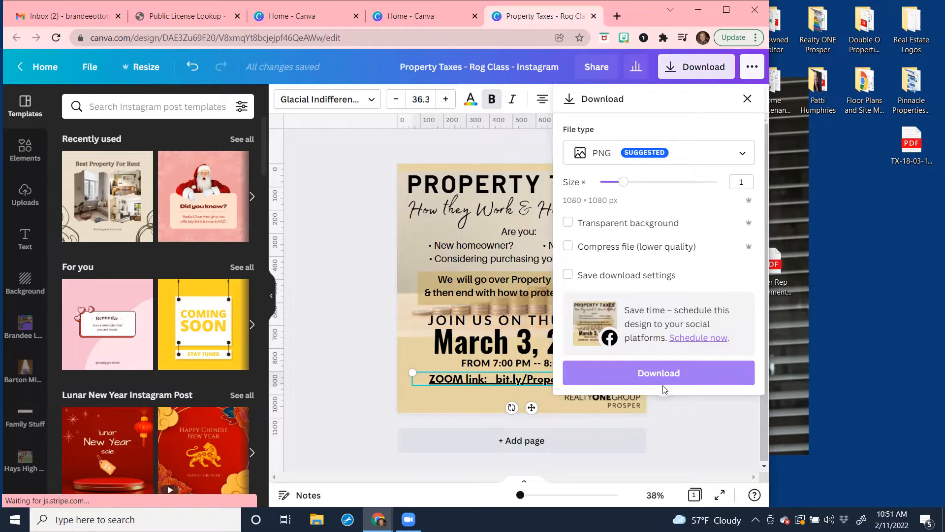
left_click(661, 377)
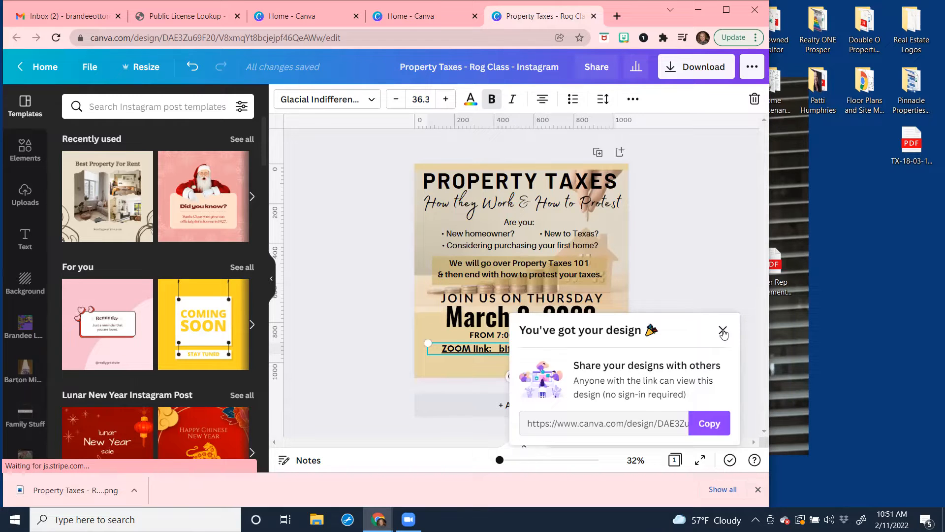
left_click(722, 331)
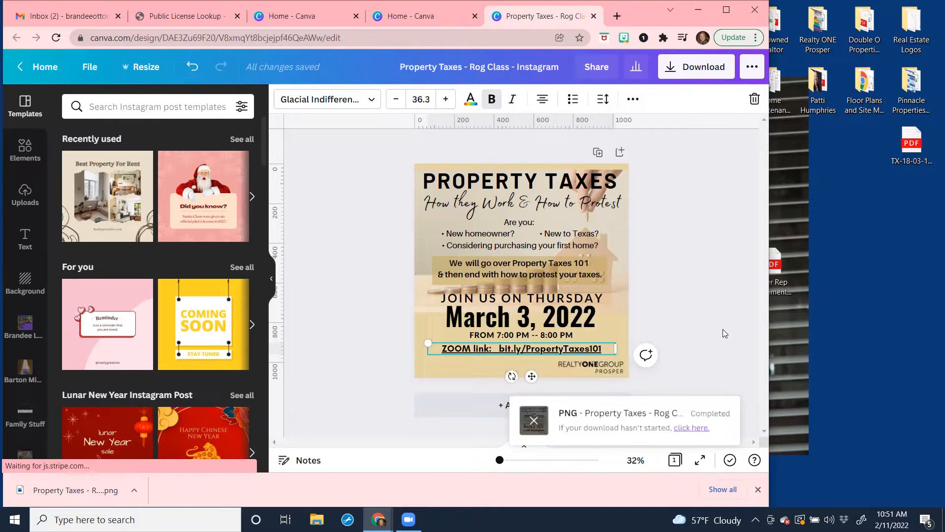
left_click(675, 73)
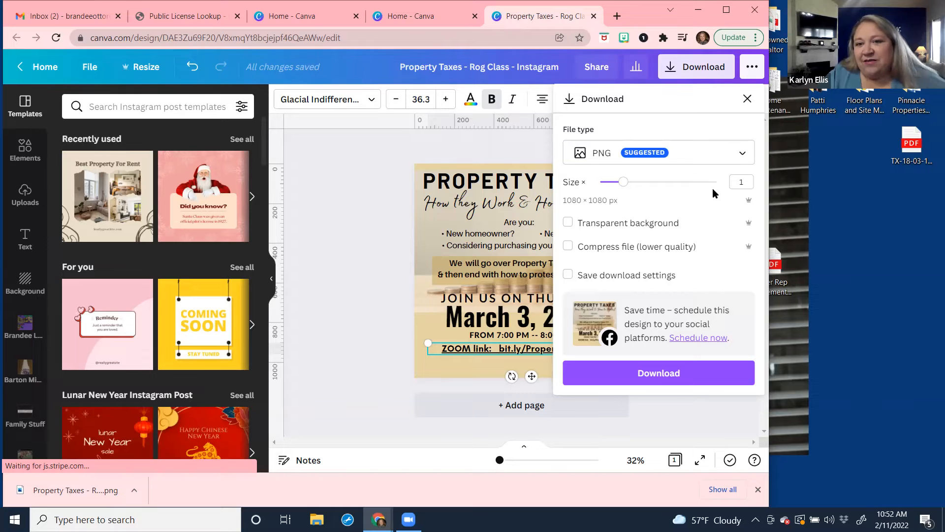
left_click(747, 99)
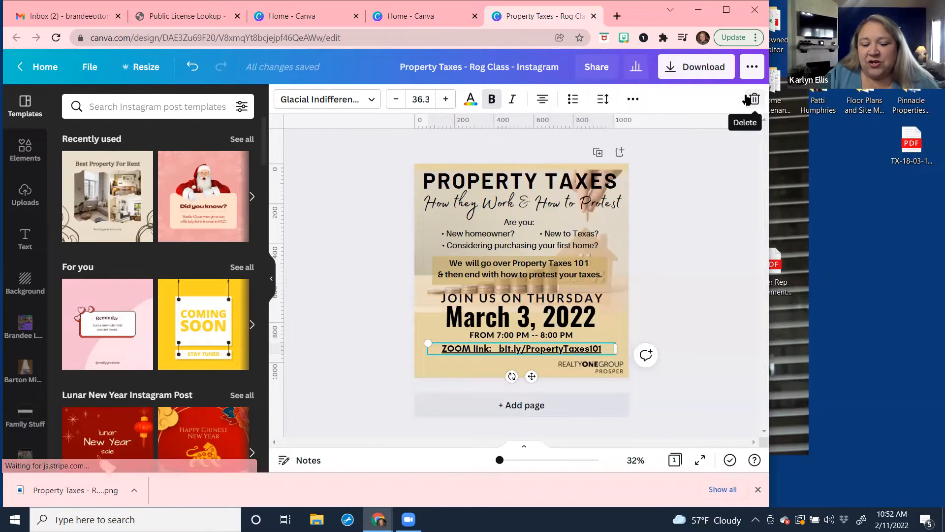
right_click(544, 351)
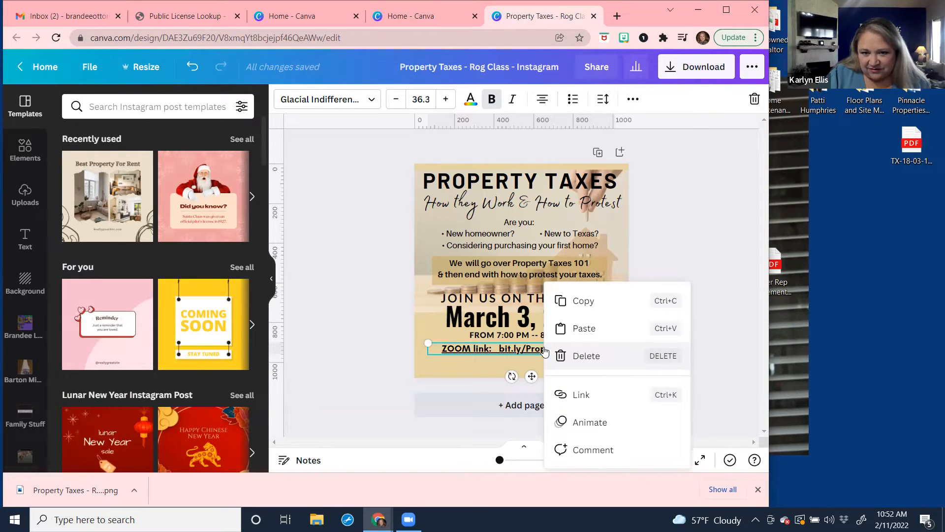
left_click(664, 219)
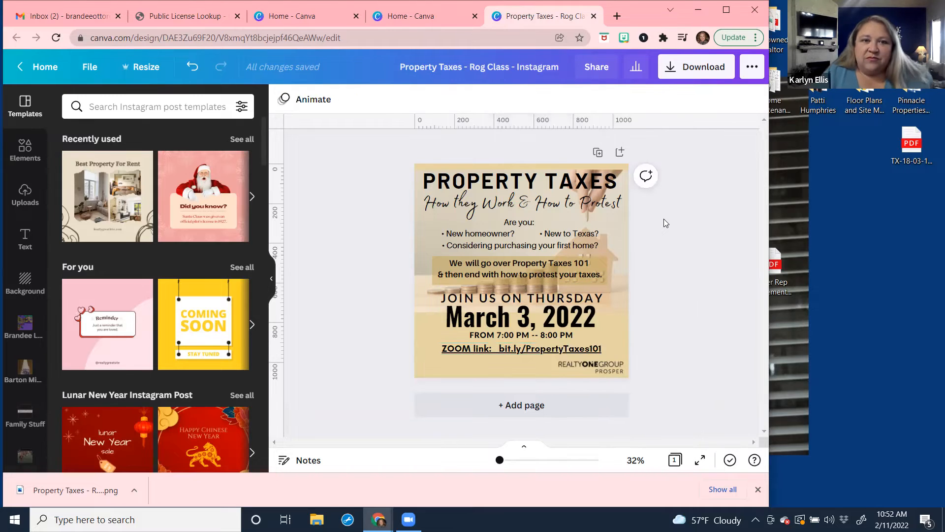
left_click(544, 349)
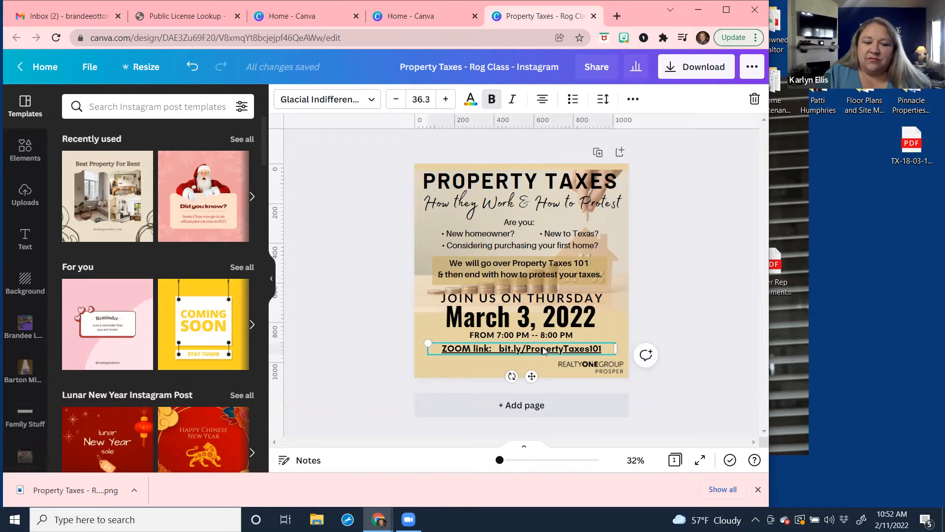
left_click(674, 283)
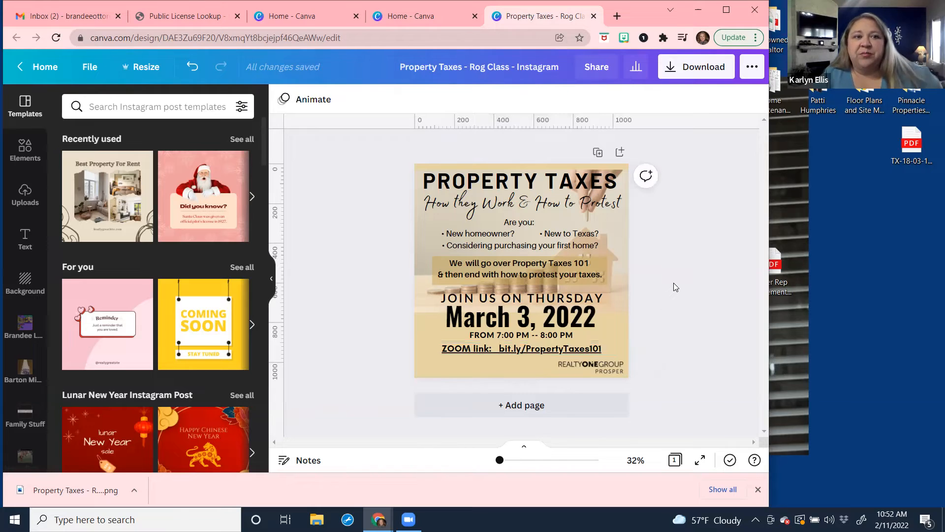